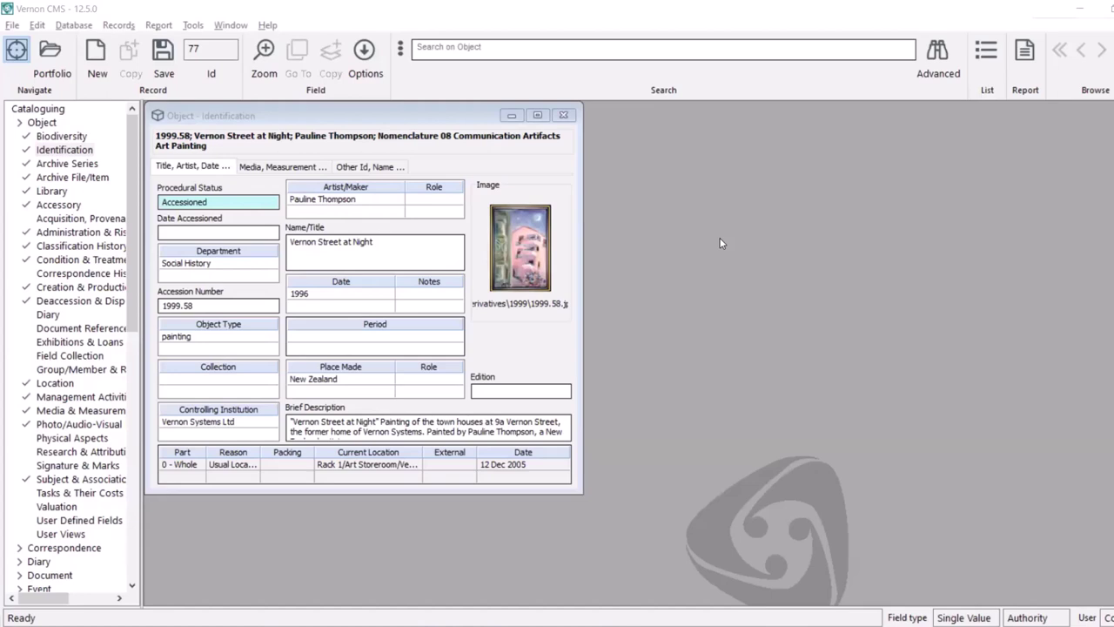
Open the User Symbolics window from Tools > System Maintenance > User Defined Parameters.
click(193, 26)
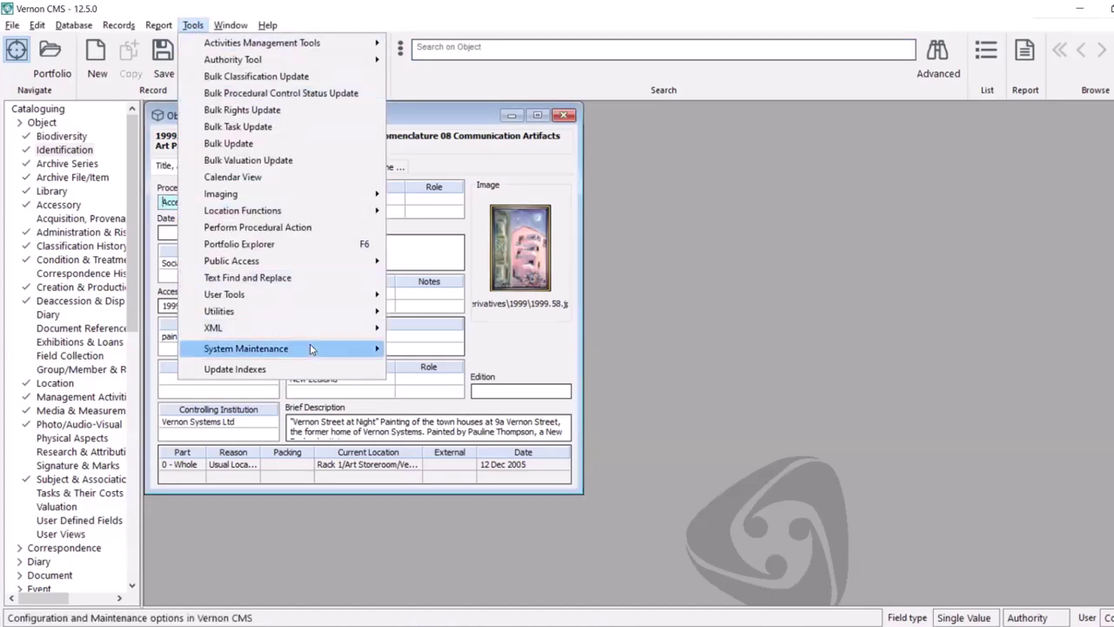
mouse_move(312, 349)
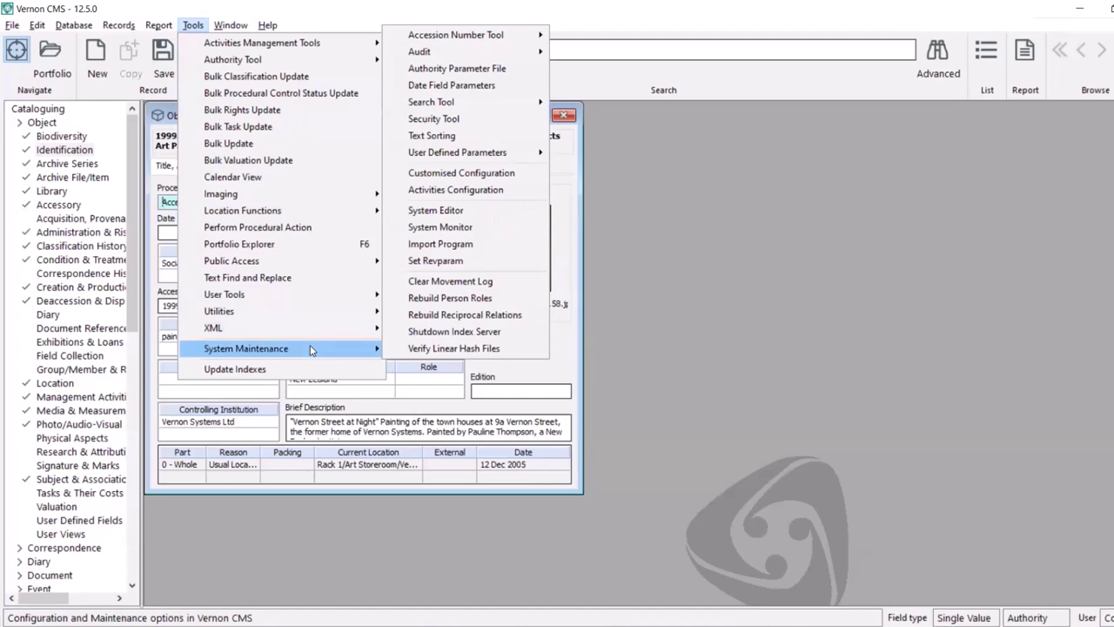
mouse_move(515, 156)
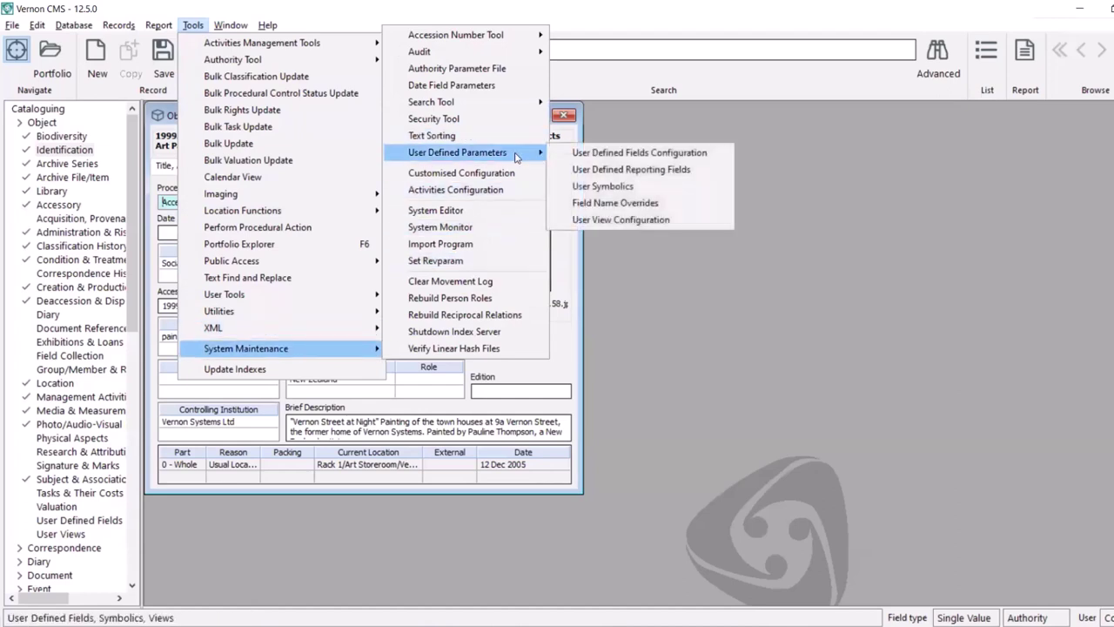
click(597, 188)
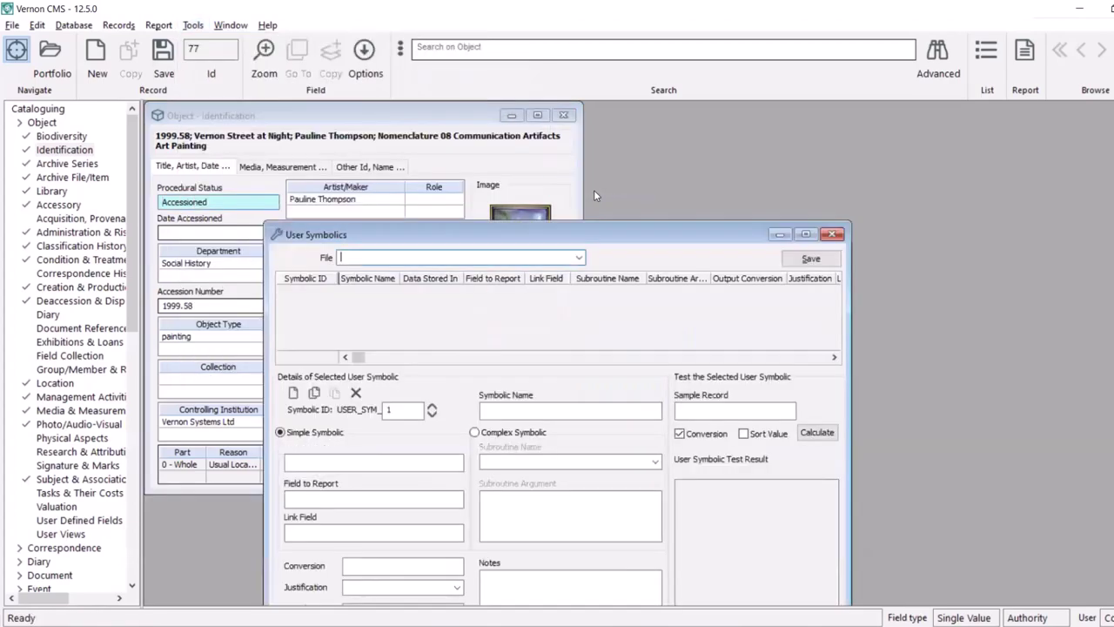
Move the User Symbolics window aside and add new symbolic USER_SYM_42, 'User Sym 42'.
drag(518, 239, 839, 122)
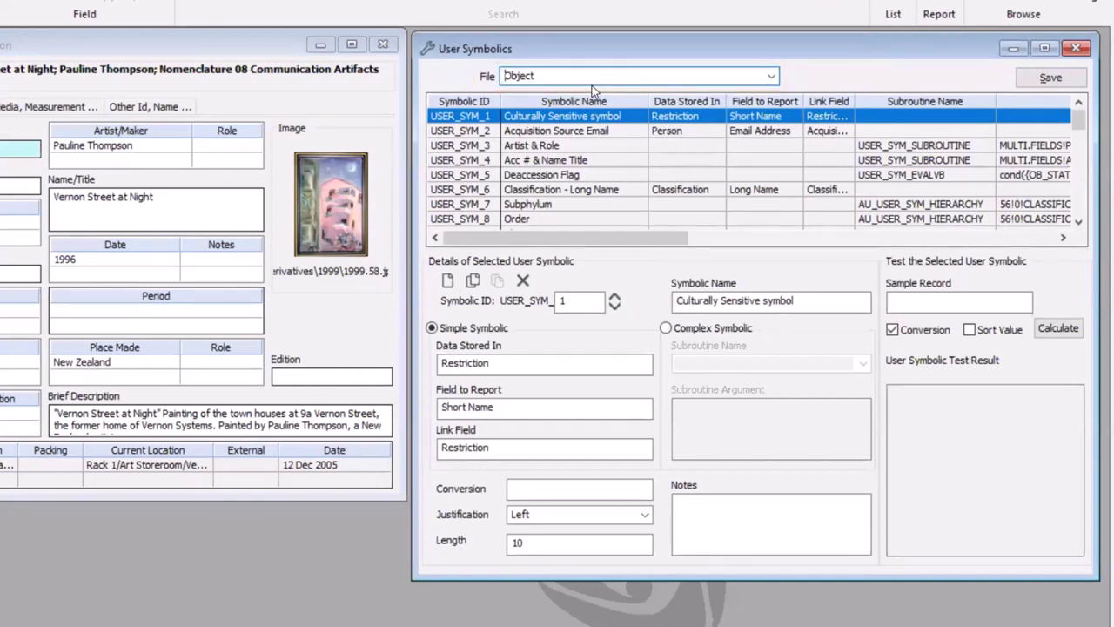
click(448, 283)
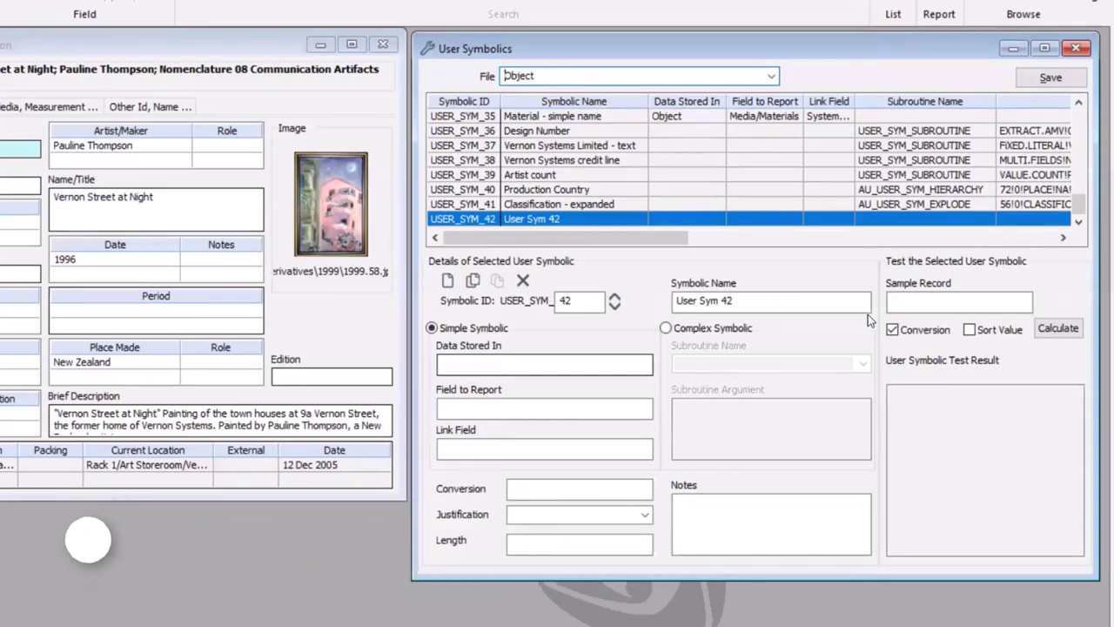
Rename USER_SYM_42 to 'Association Person Address Display' and store its data in Person.
drag(738, 301, 677, 301)
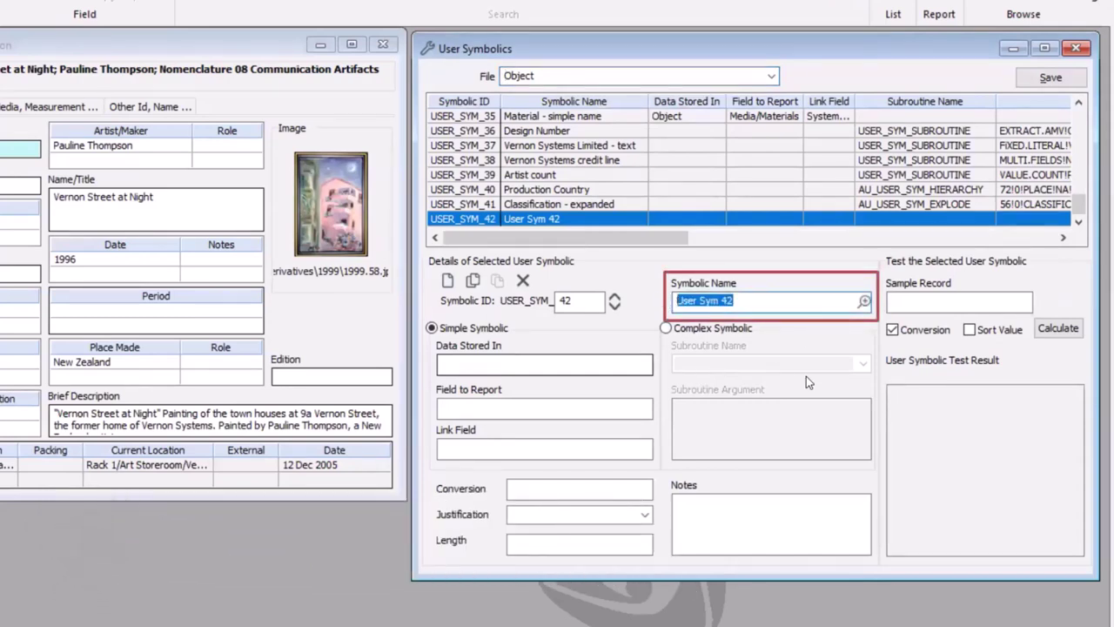
text(A)
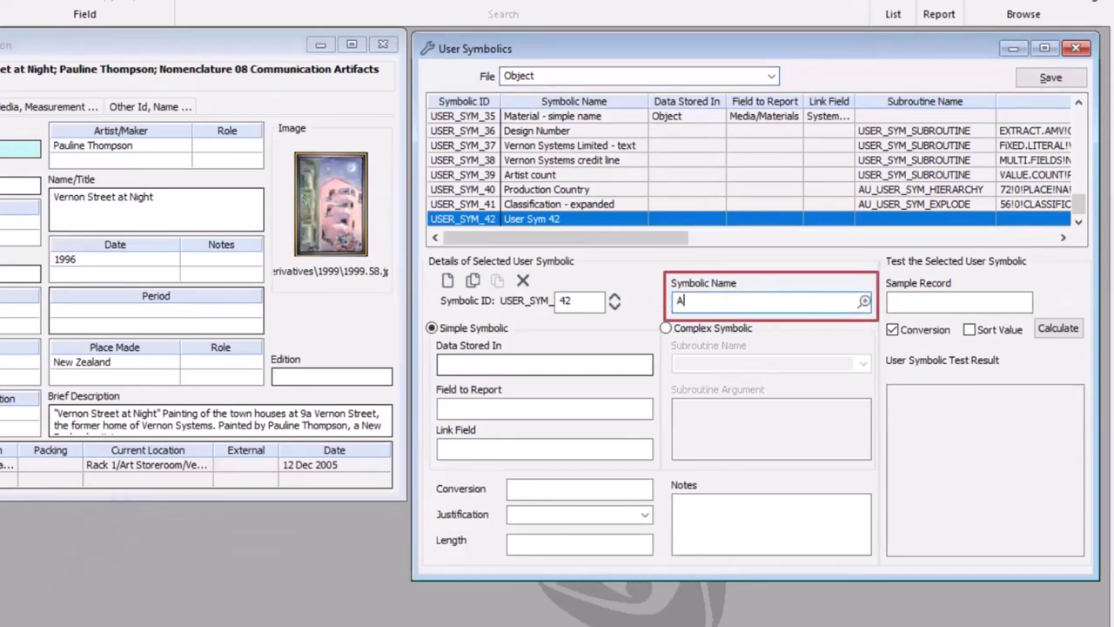
text(ssociation)
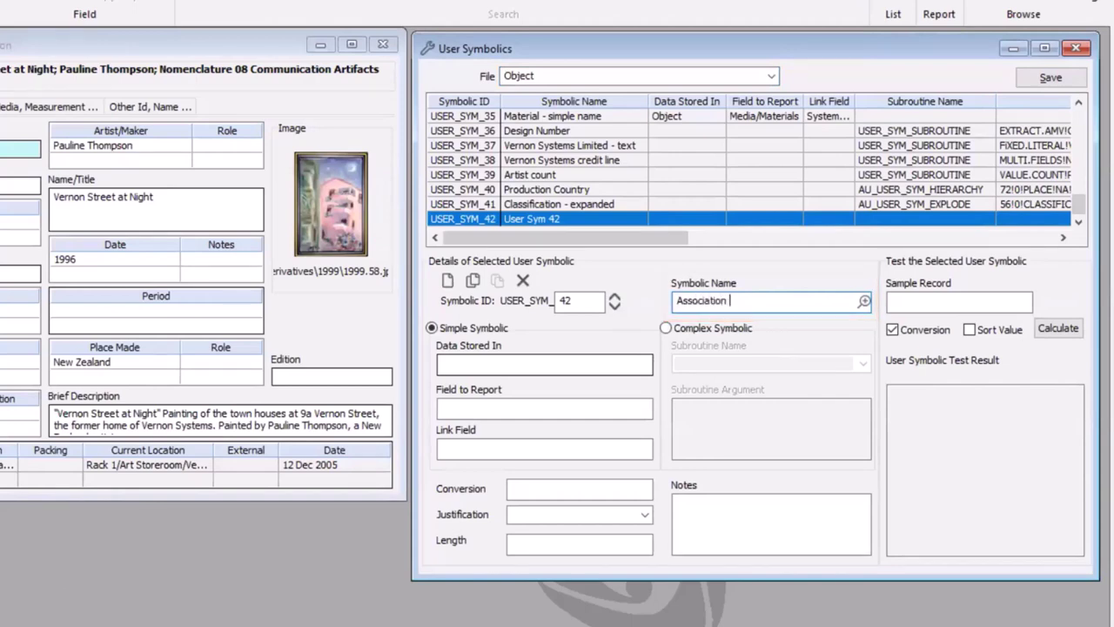
text( Person Address Display)
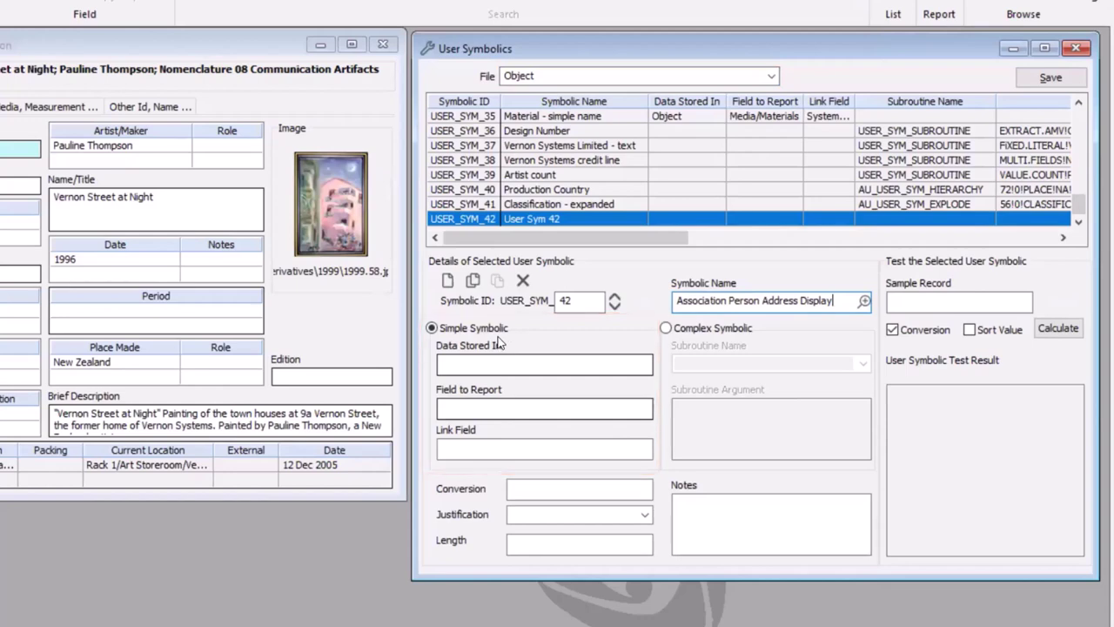
click(535, 364)
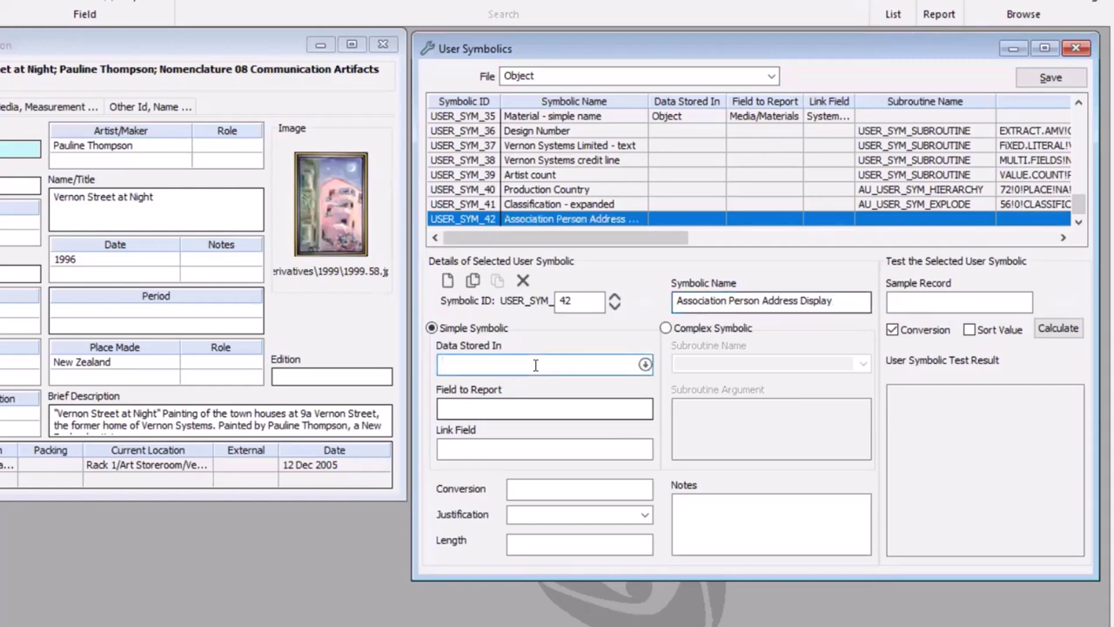
text(person)
key(Tab)
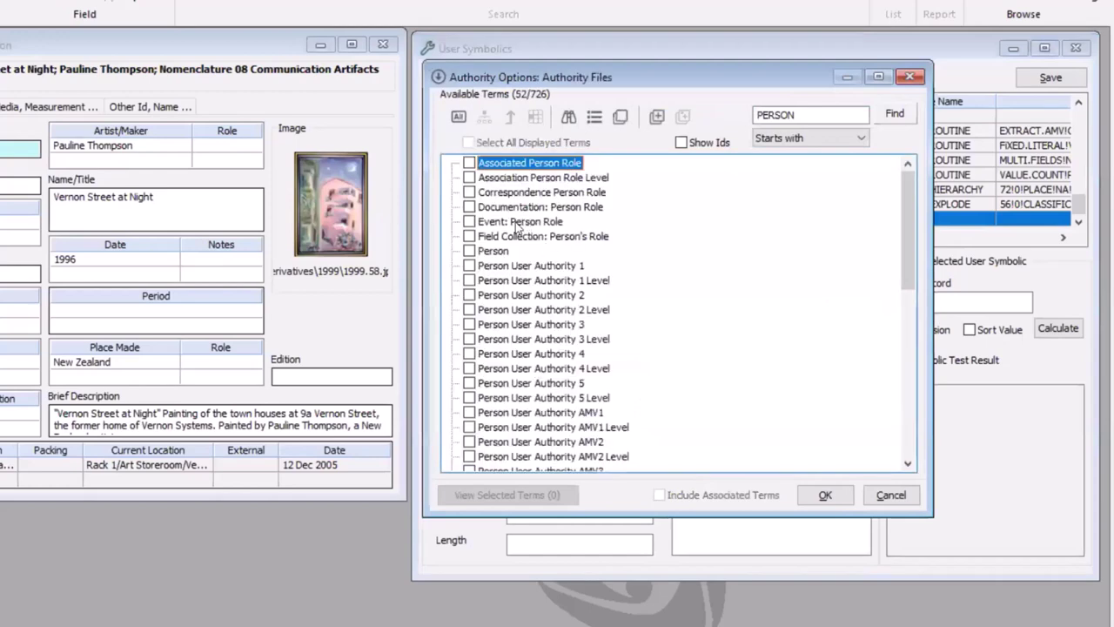
click(471, 251)
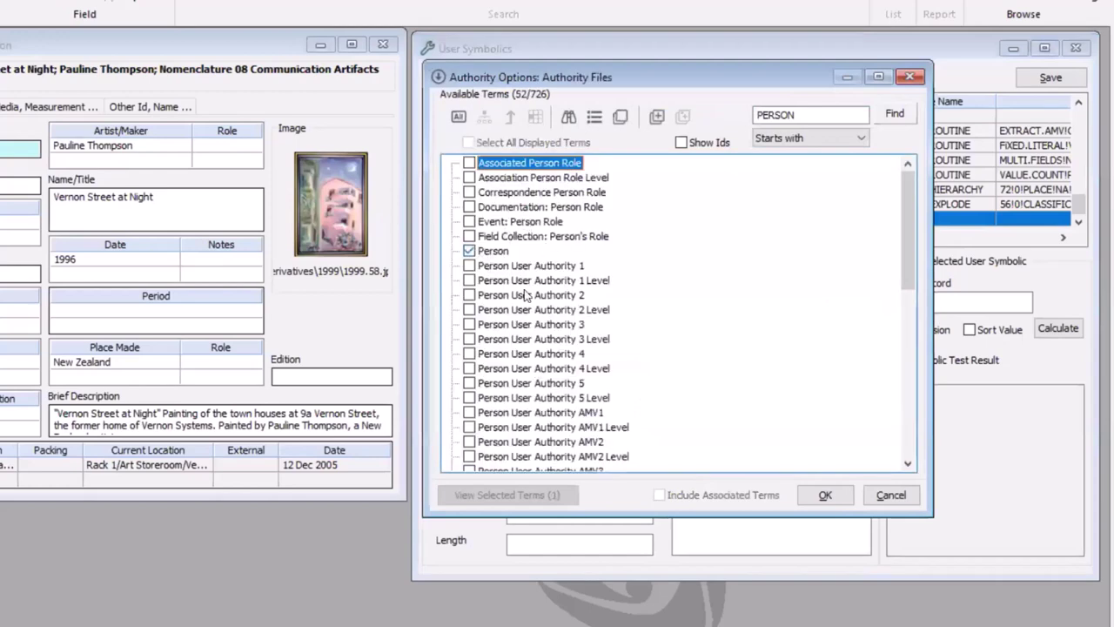
click(825, 496)
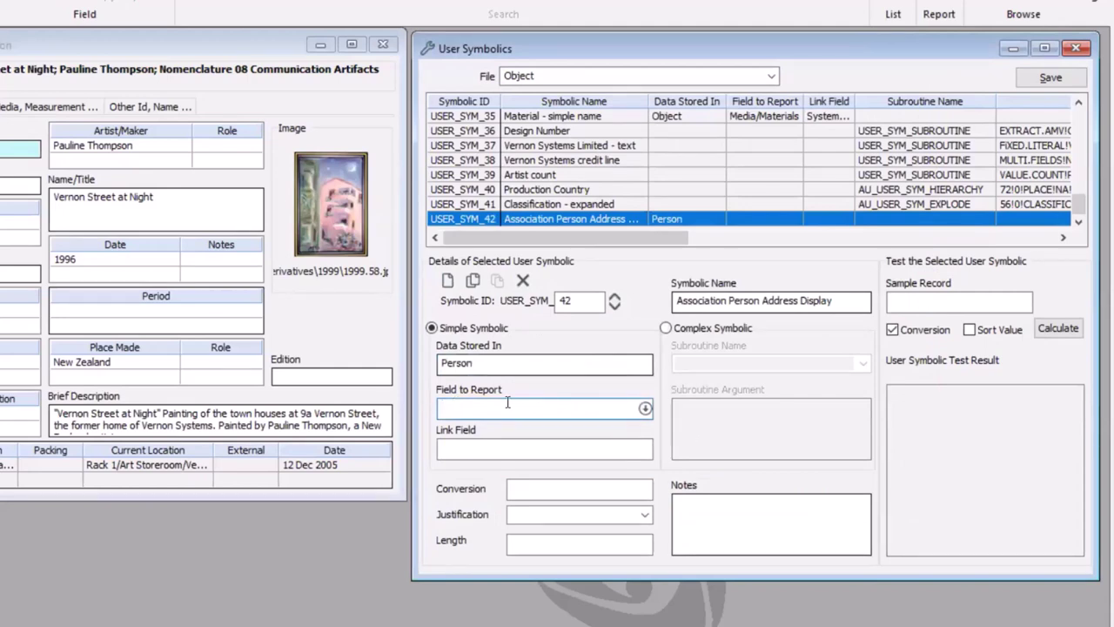
Set the Field to Report to Address Display.
text(address dp)
key(BackSpace)
text(isplay)
key(Tab)
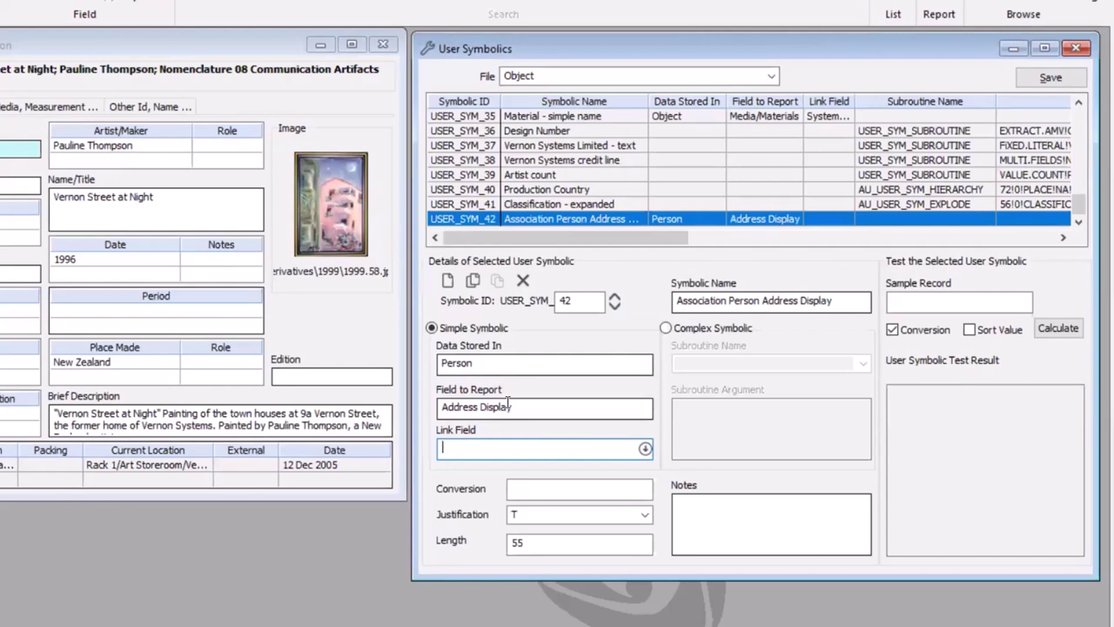
Set the Link Field to Associated Person from the Person field list.
text(association person)
key(Tab)
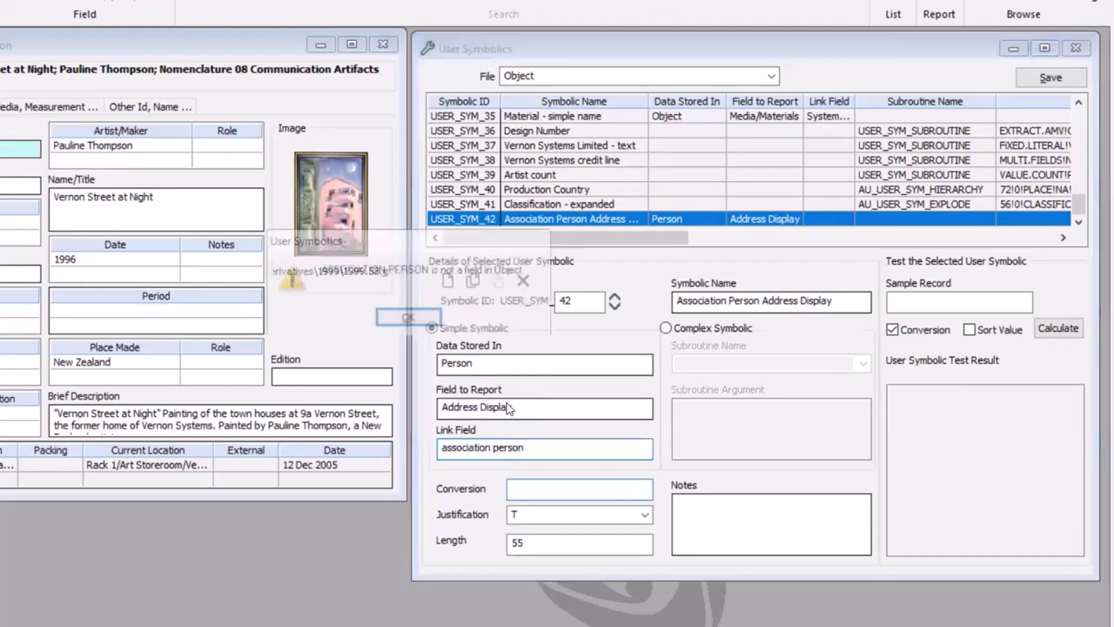
click(409, 319)
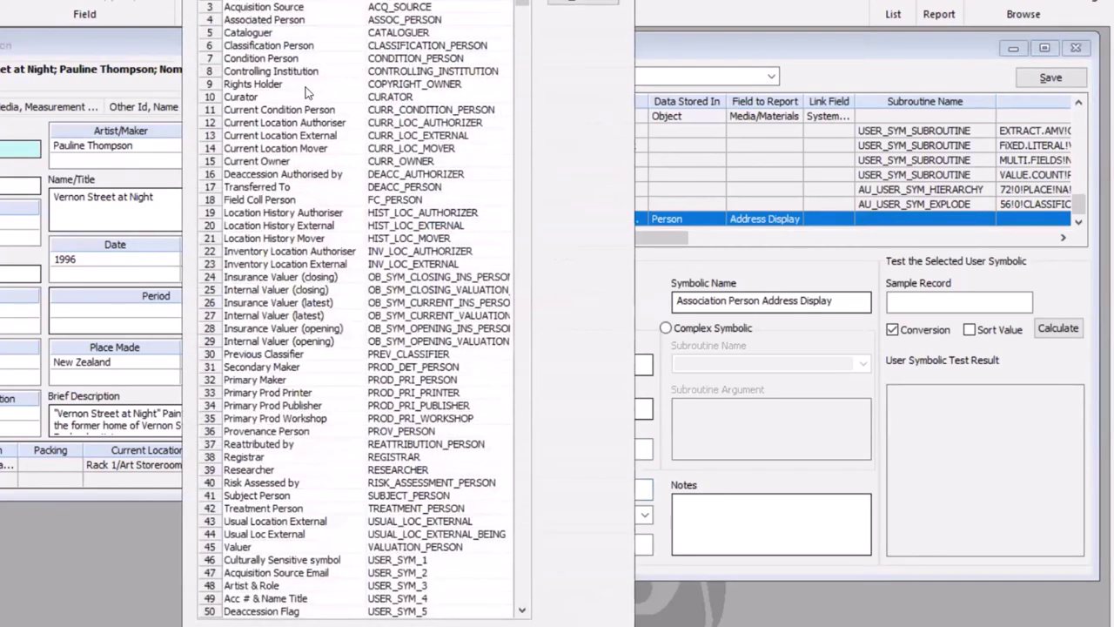
click(292, 19)
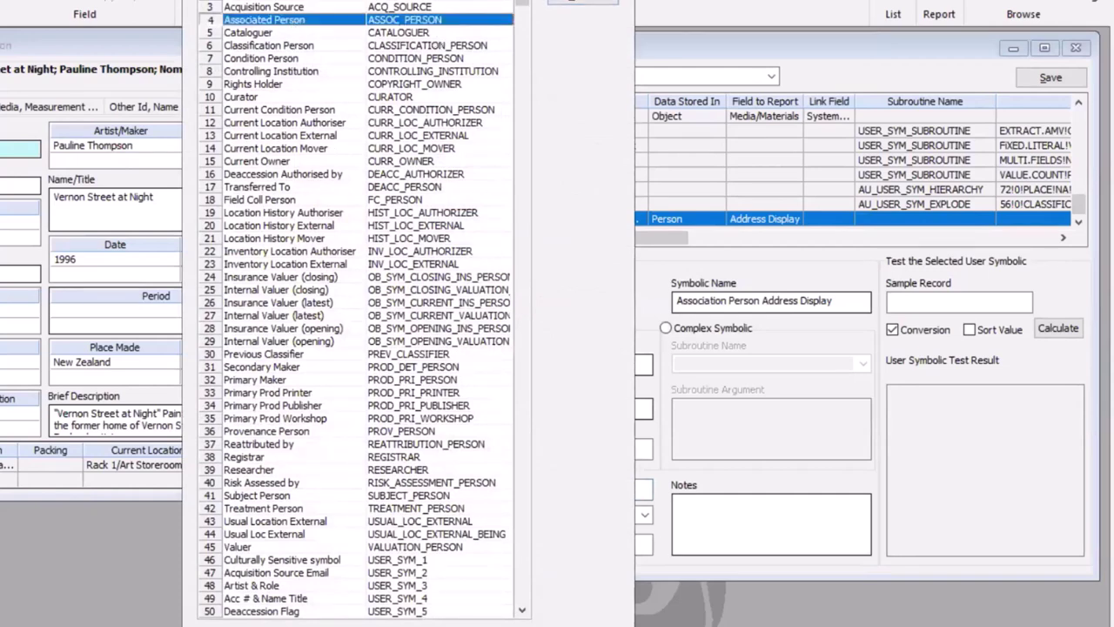
click(584, 3)
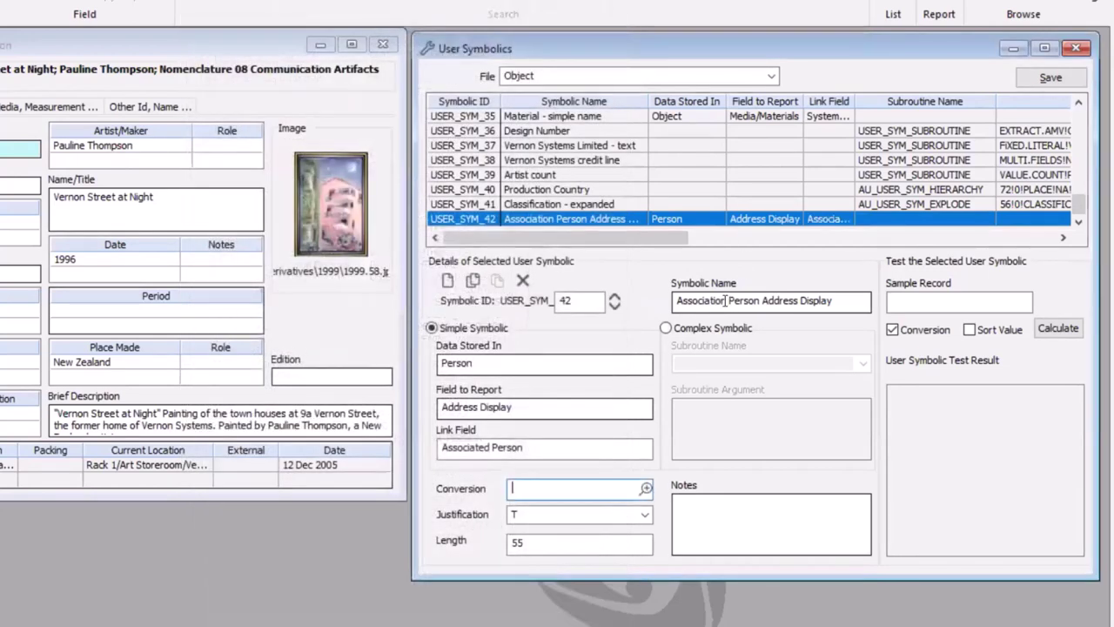
Correct the symbolic name to 'Associated Person Address Display'.
click(730, 300)
key(BackSpace)
key(BackSpace)
key(BackSpace)
key(BackSpace)
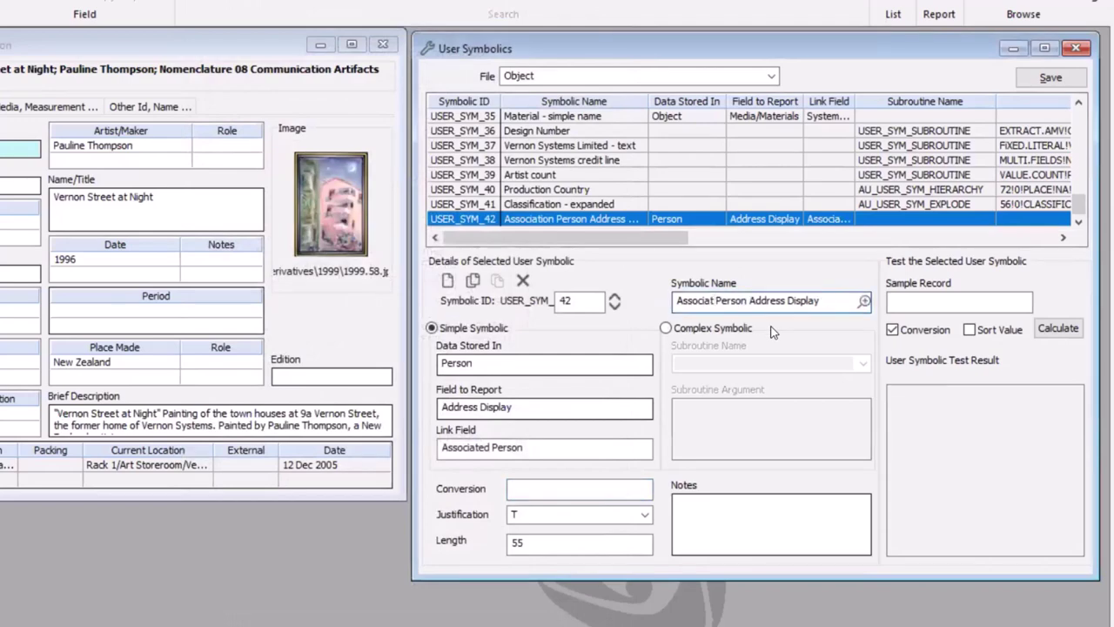
text(ed)
key(Tab)
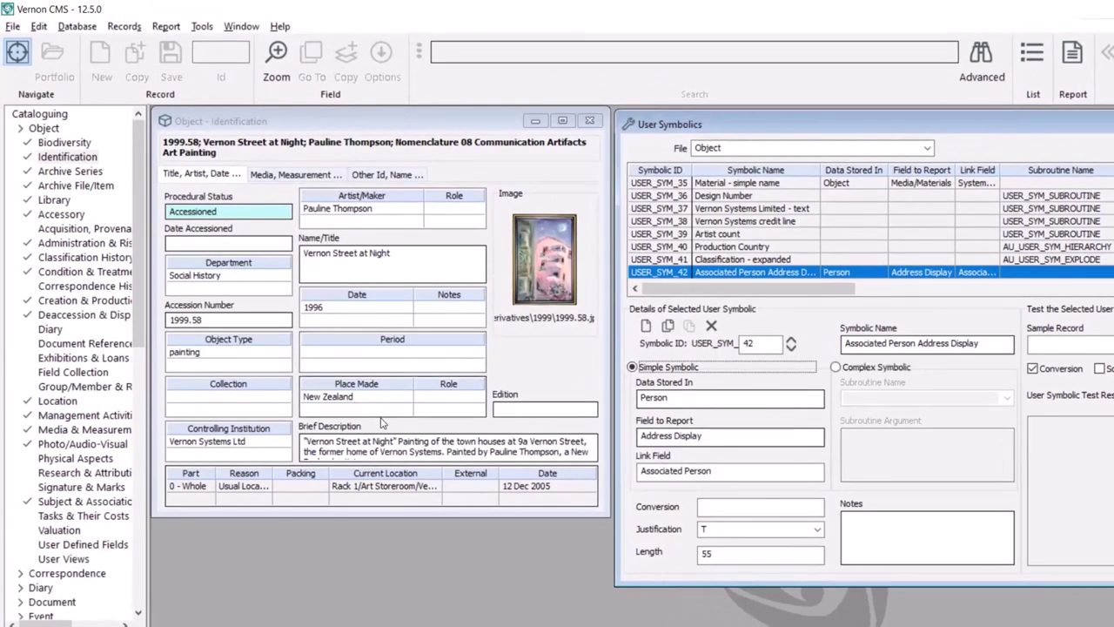
click(354, 130)
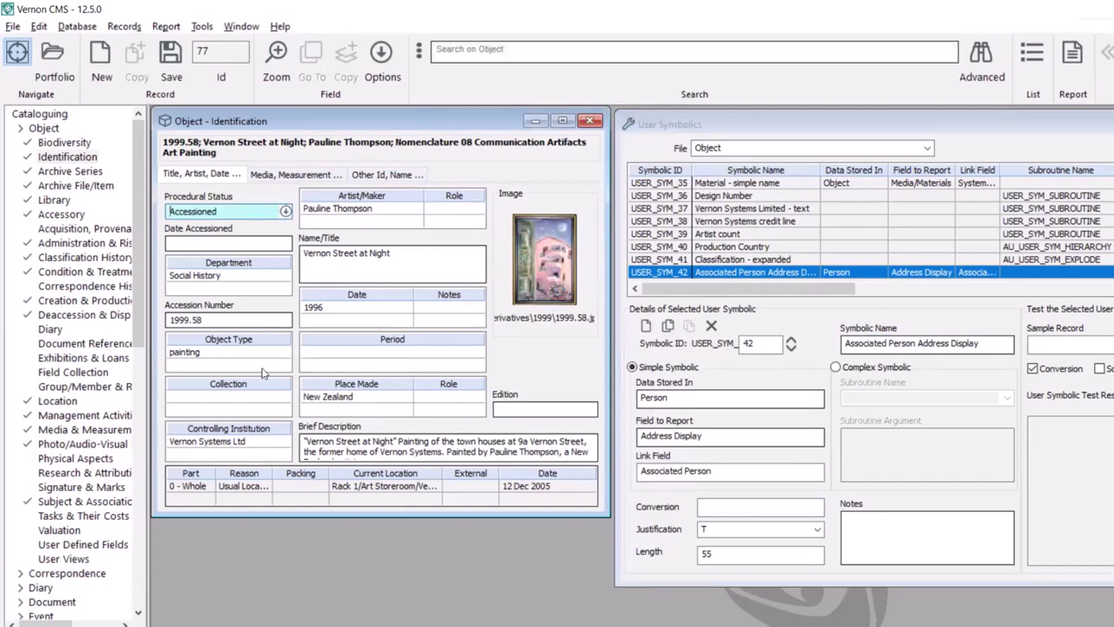
click(52, 502)
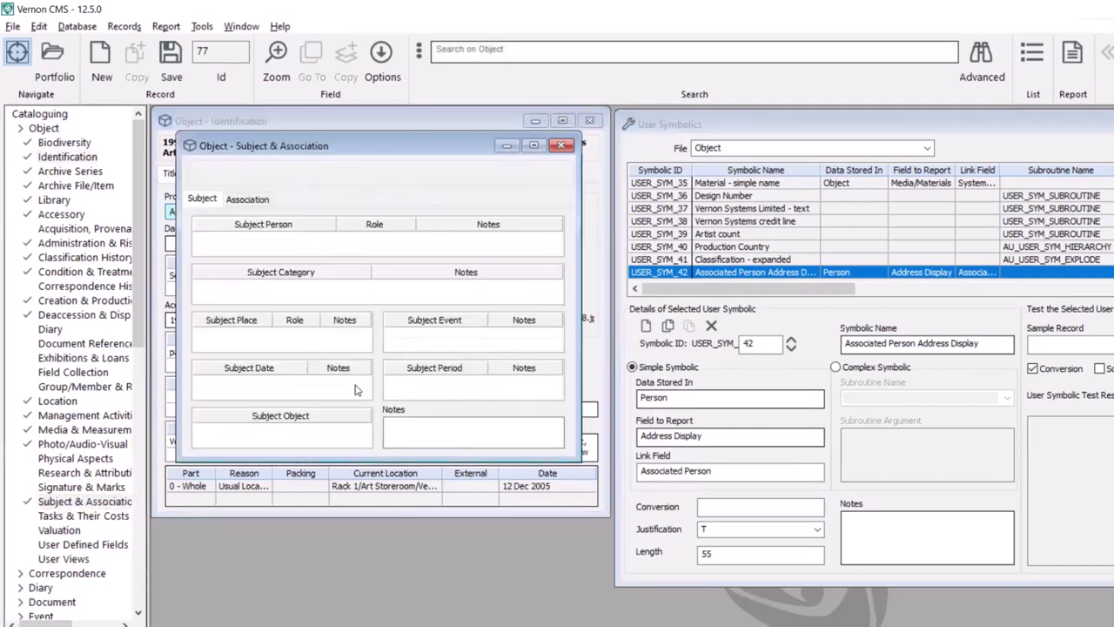
click(250, 200)
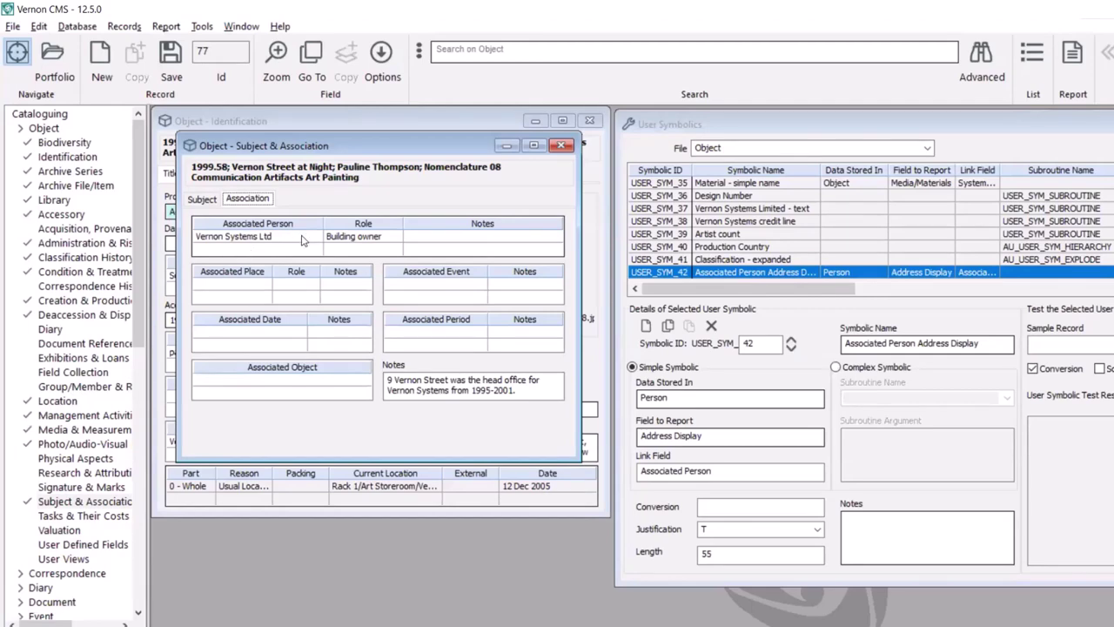
click(562, 148)
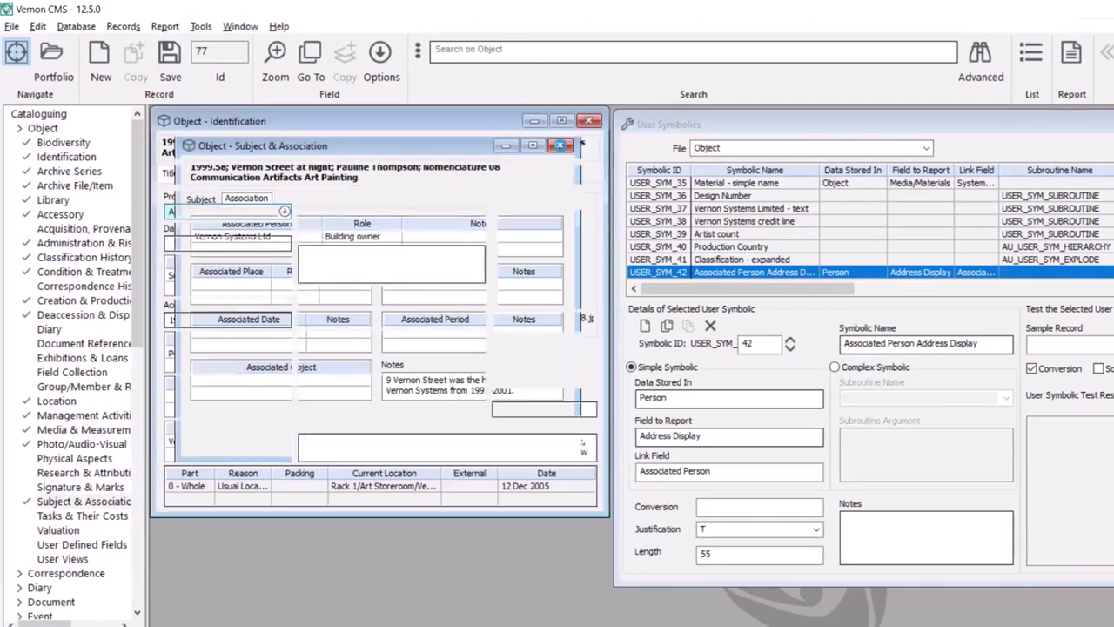
click(719, 134)
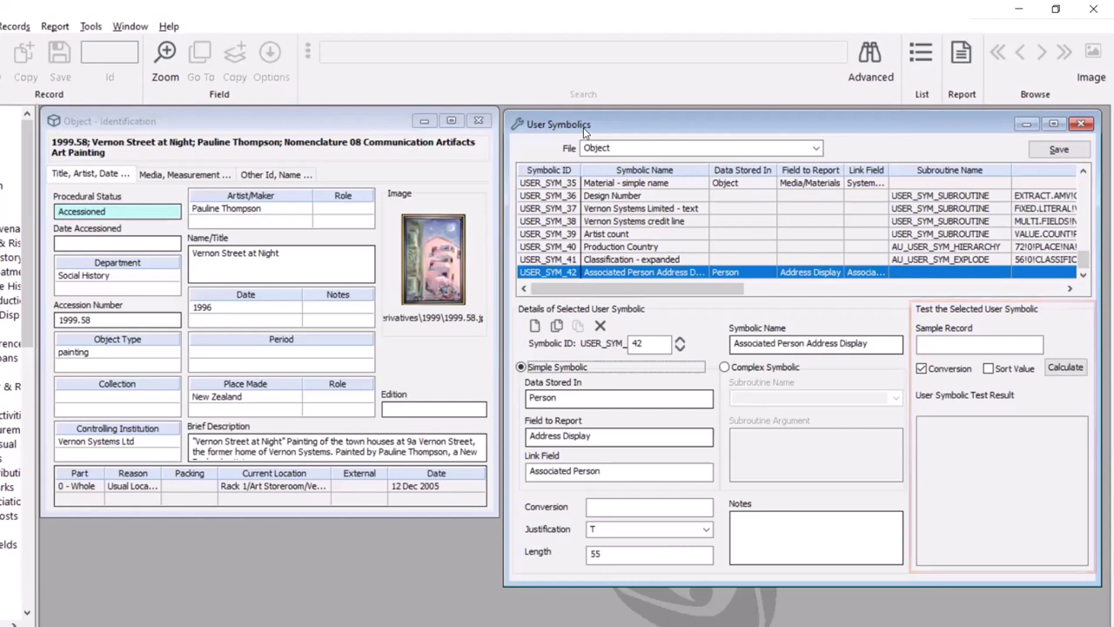
Calculate the symbolic against sample record 1999.58 to test it.
click(952, 344)
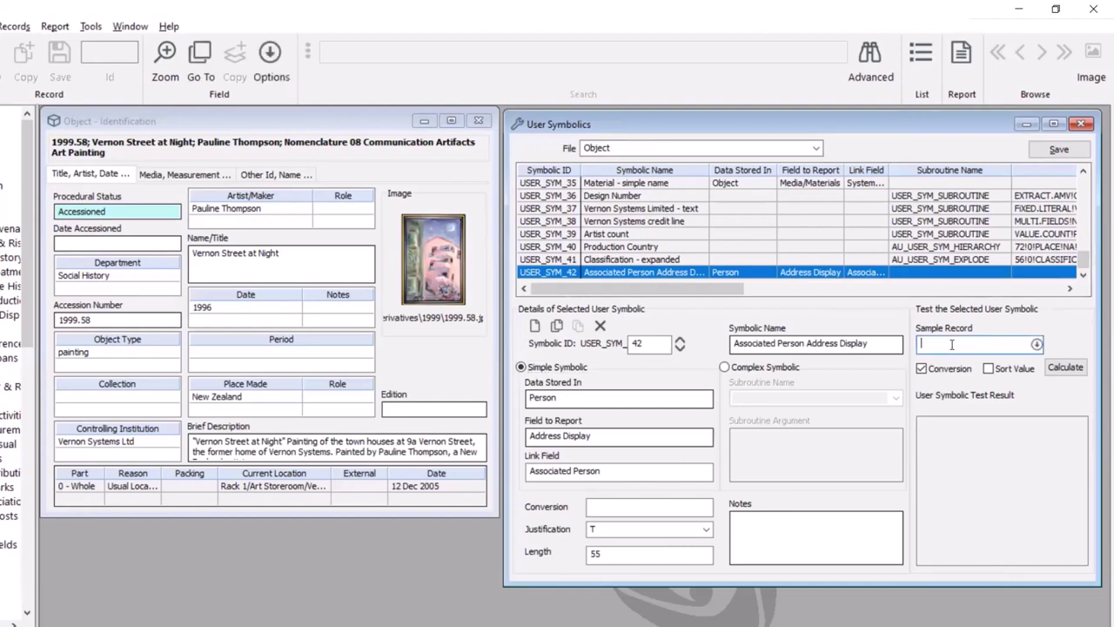
text(1999.58)
key(Tab)
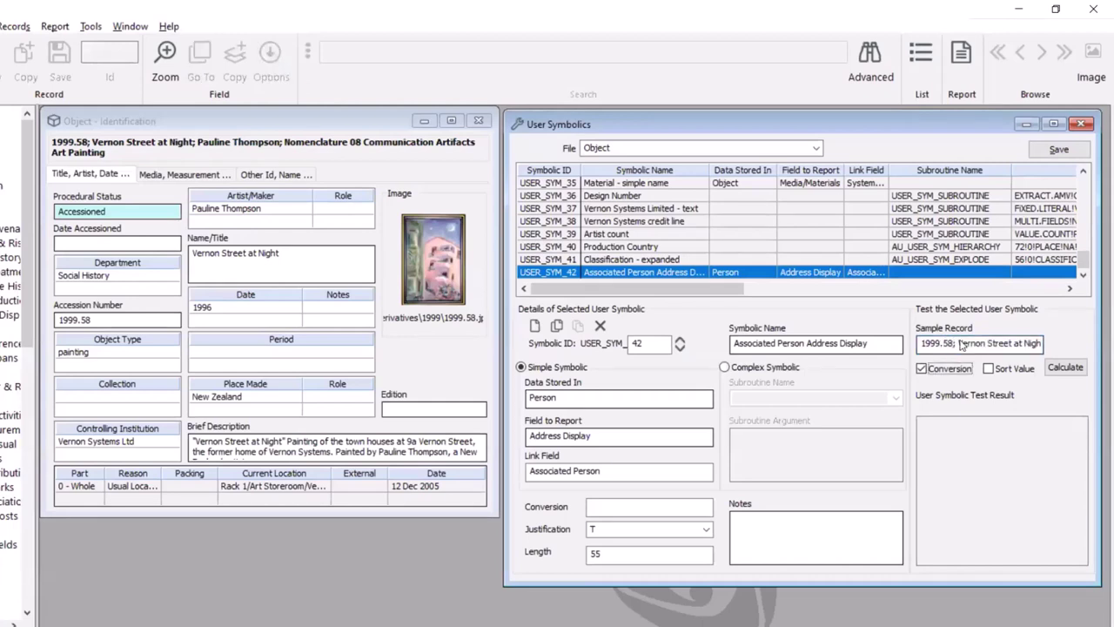
click(1074, 371)
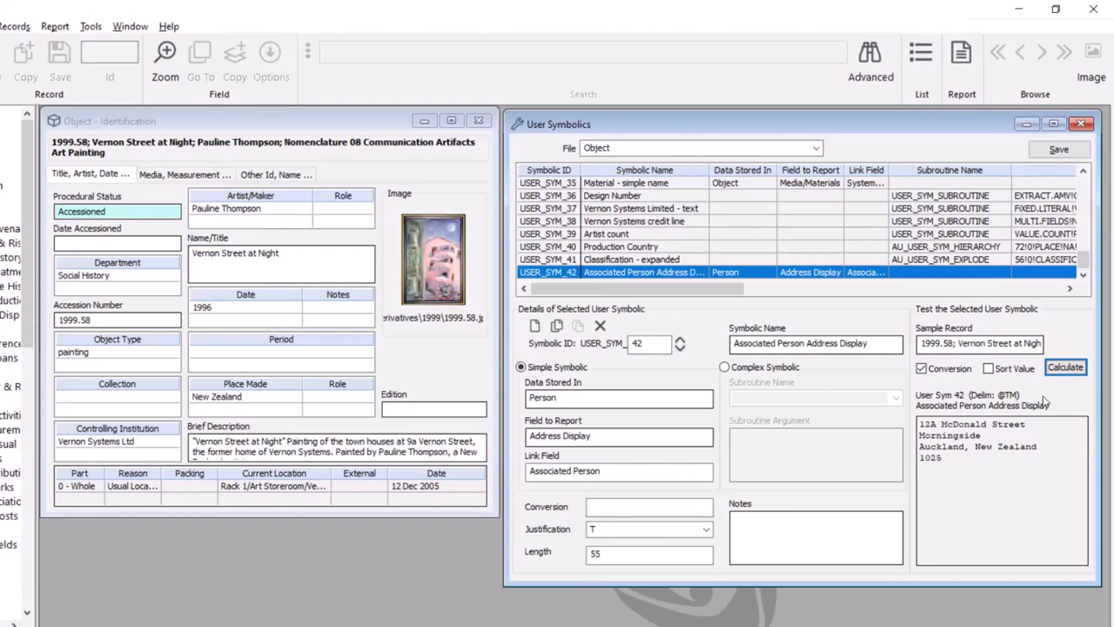
Save the User Symbolics configuration, acknowledge the confirmation, and close the window.
click(1051, 151)
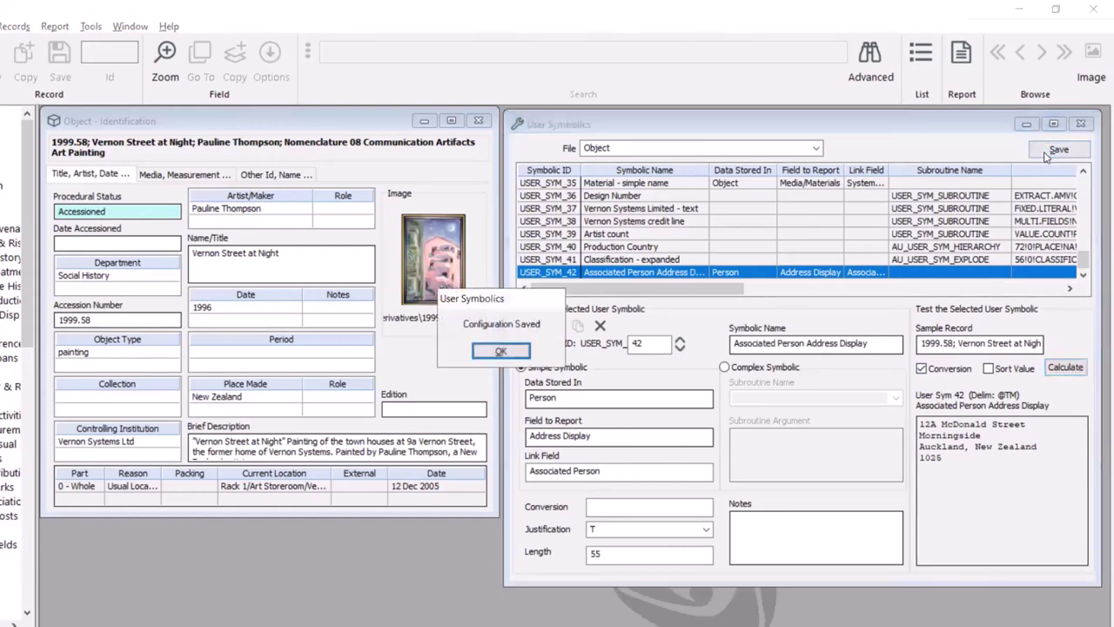
click(502, 352)
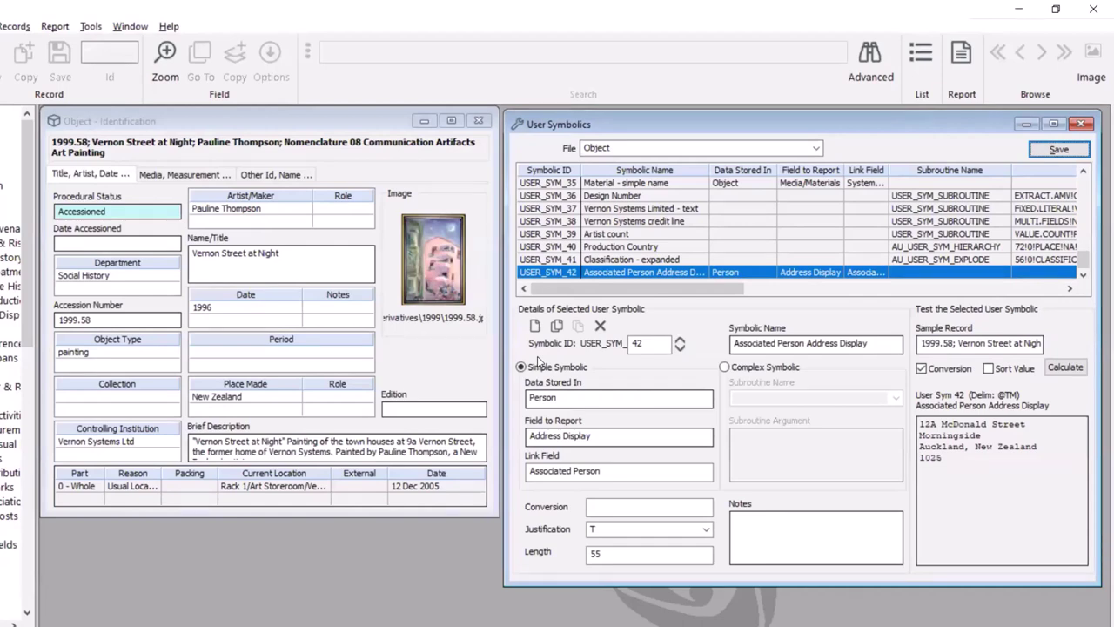
click(1080, 123)
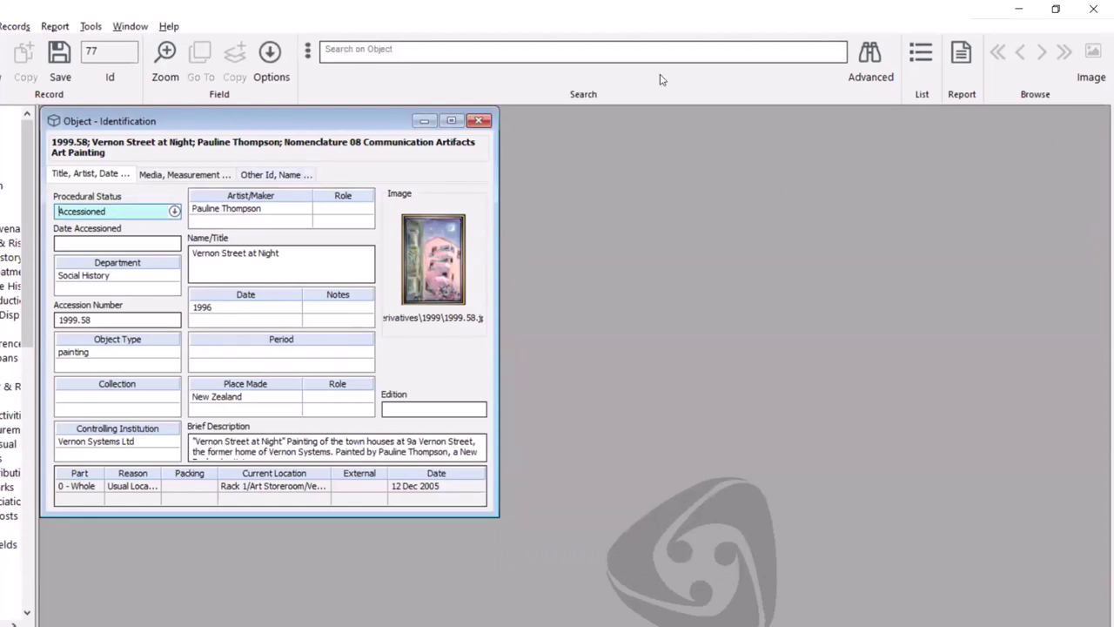
Start a new report template on the Object record and open its field selection.
click(961, 53)
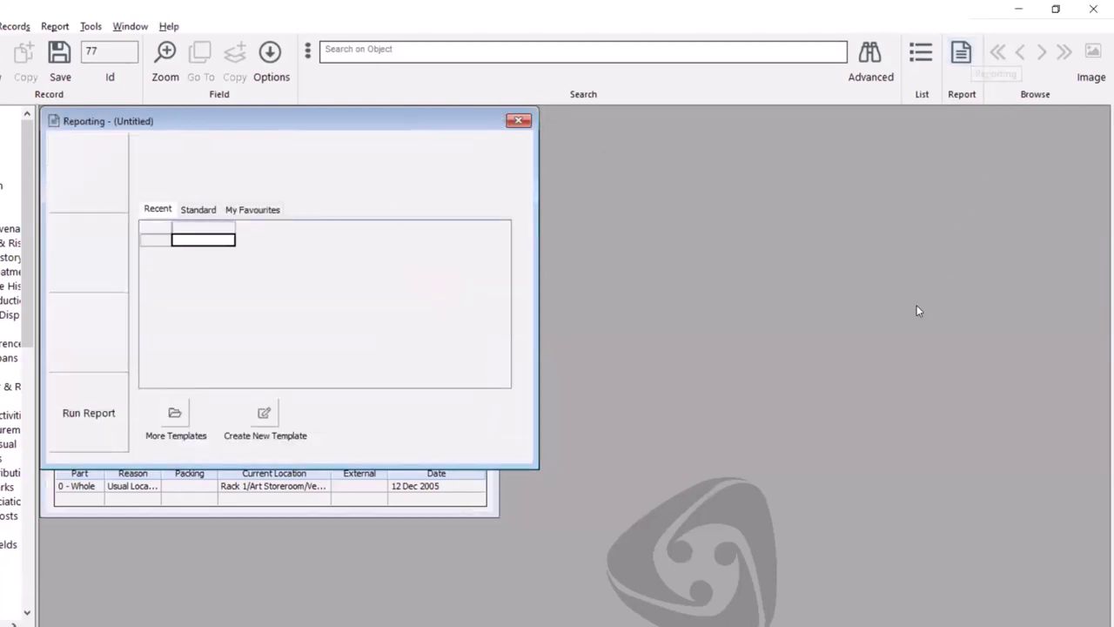
click(264, 414)
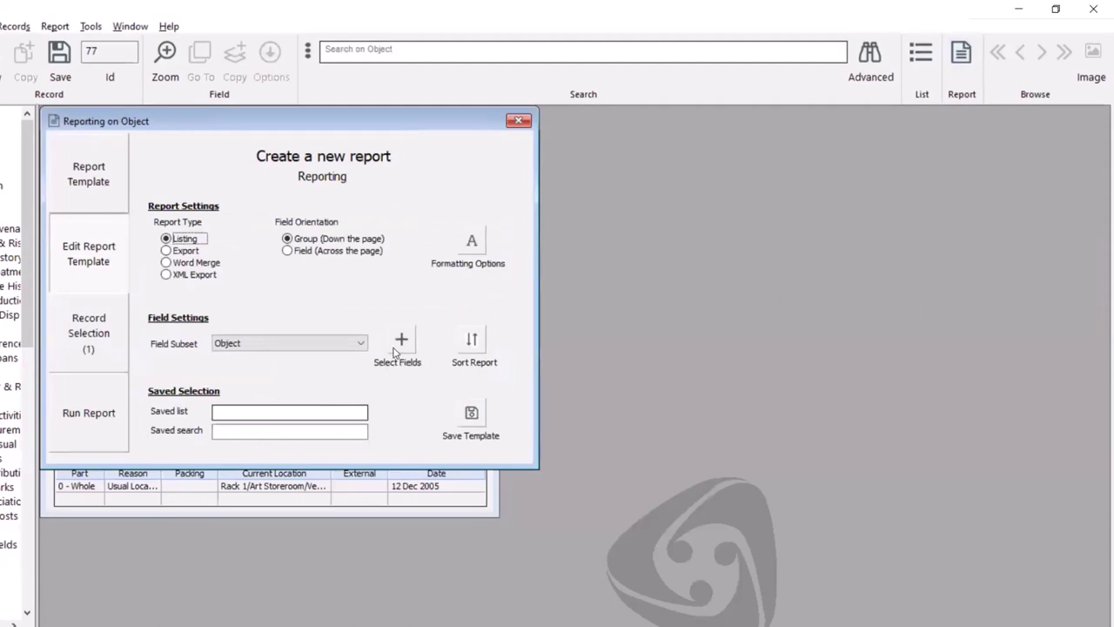
click(396, 339)
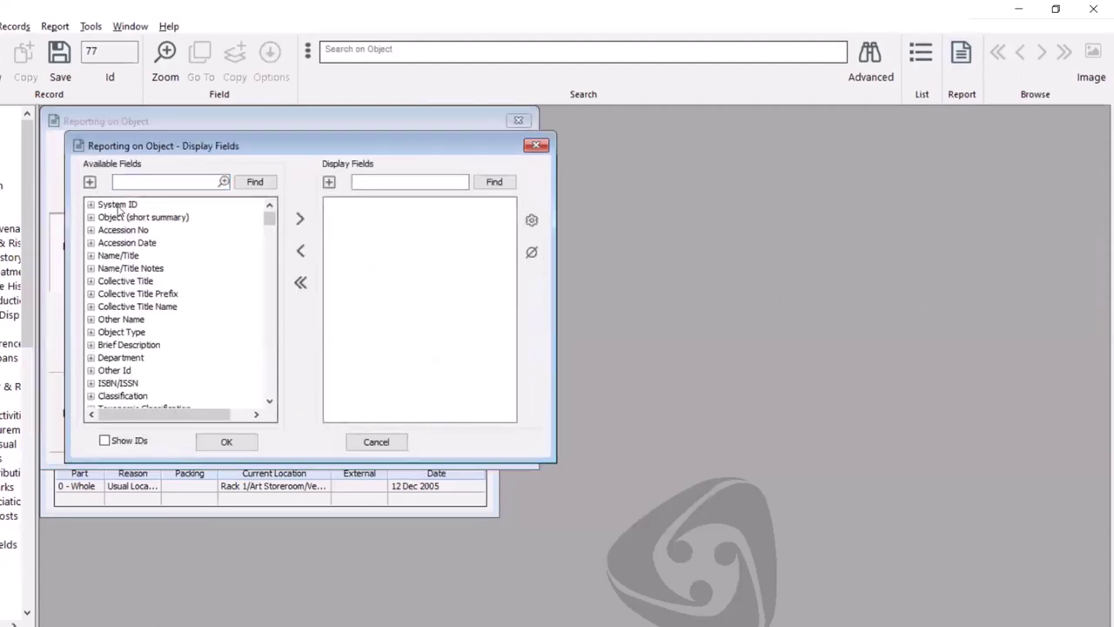
Add Accession No, Name/Title and Associated Person Address Display as display fields.
click(122, 229)
double_click(124, 232)
double_click(134, 256)
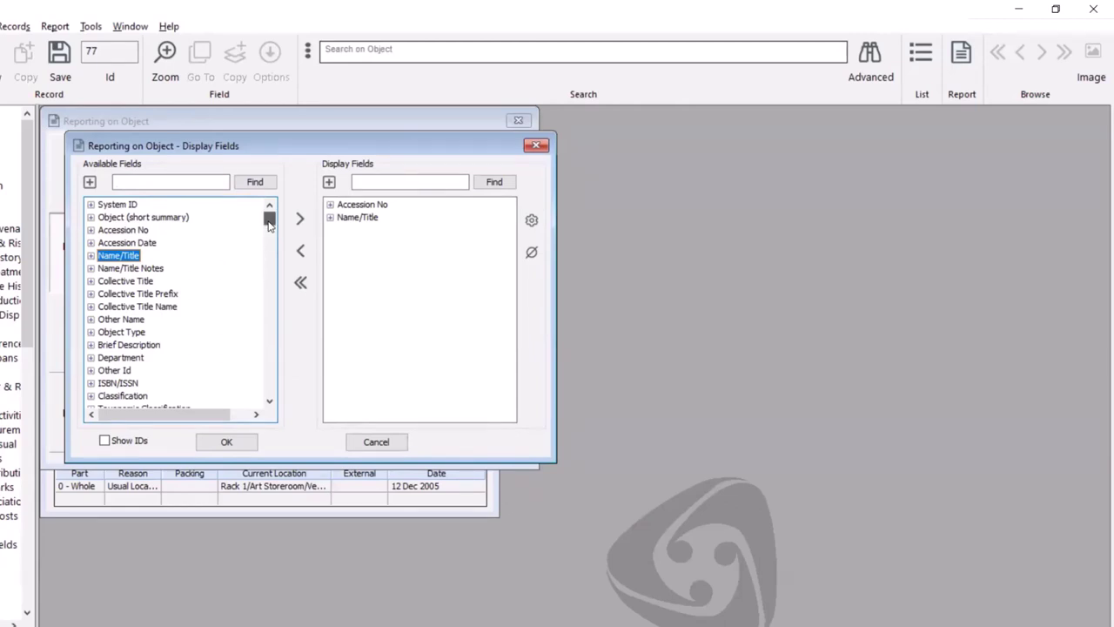
drag(269, 223, 265, 396)
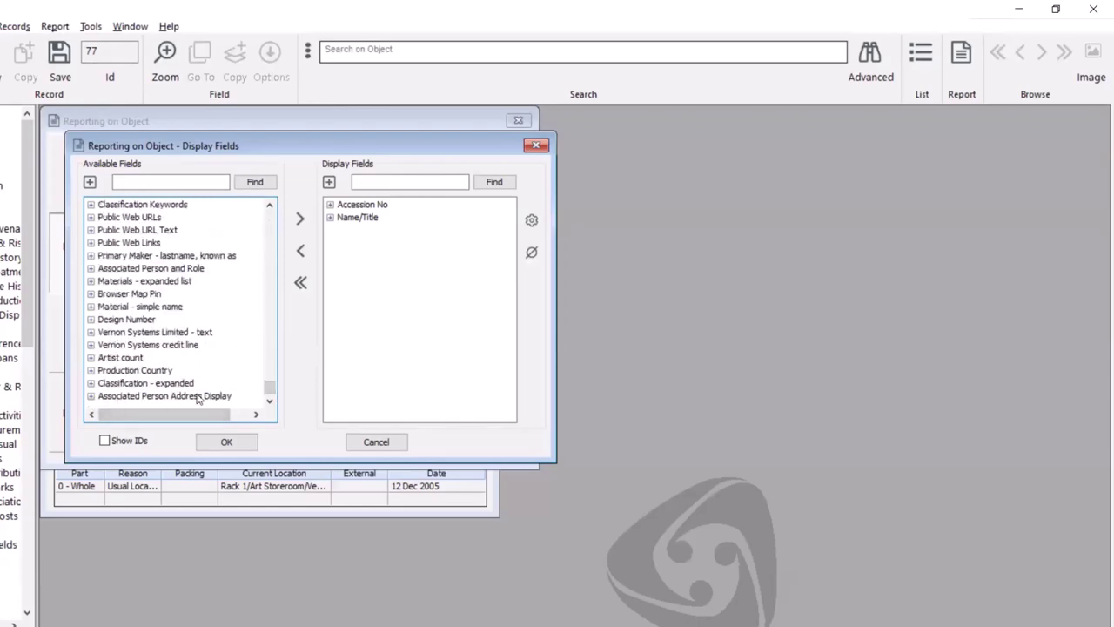
click(197, 397)
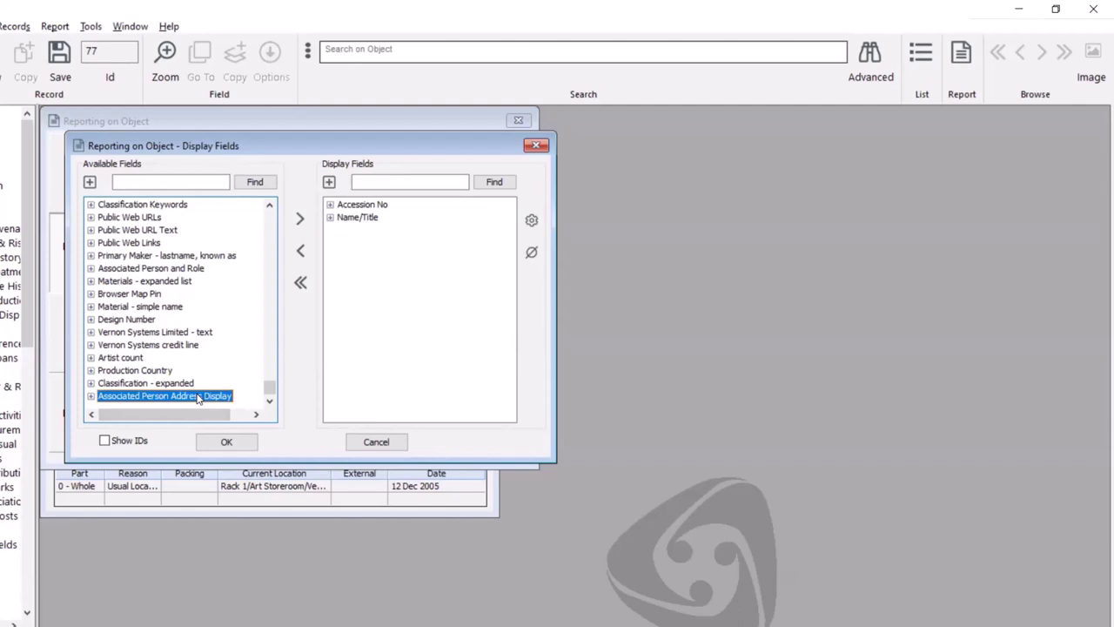
click(300, 218)
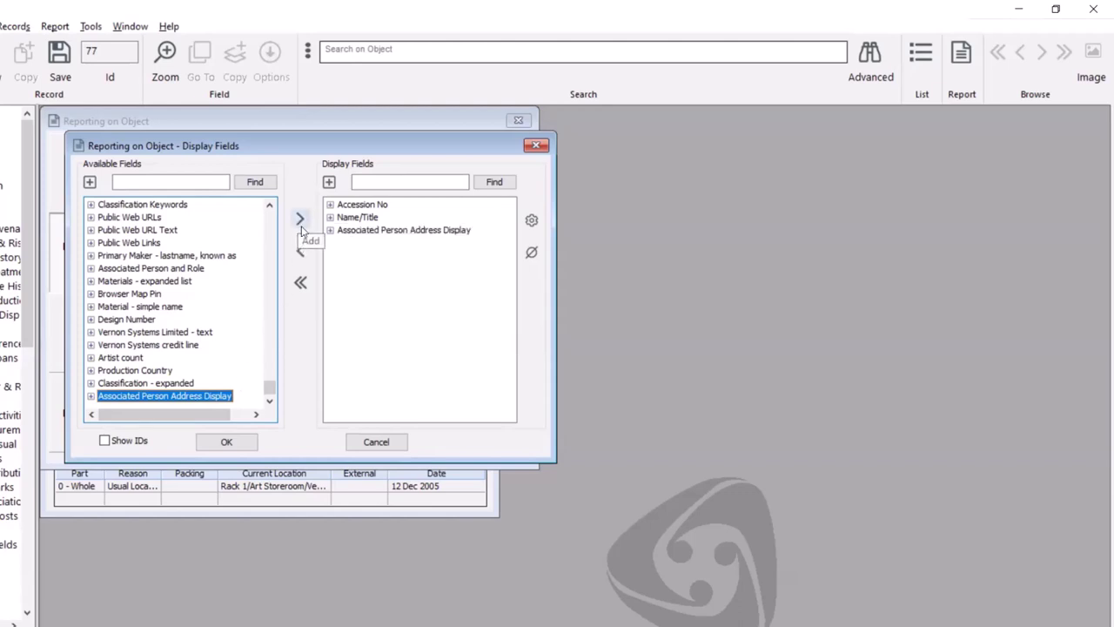
click(231, 441)
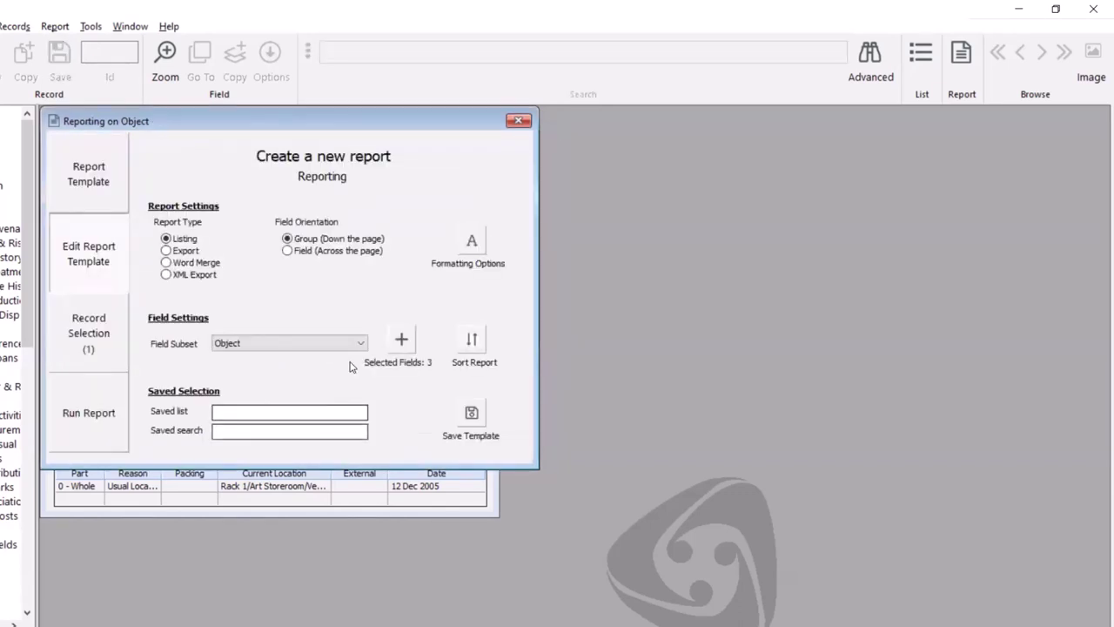
Preview the report on screen for record 1999.58, showing the associated person's address, then close it.
click(94, 444)
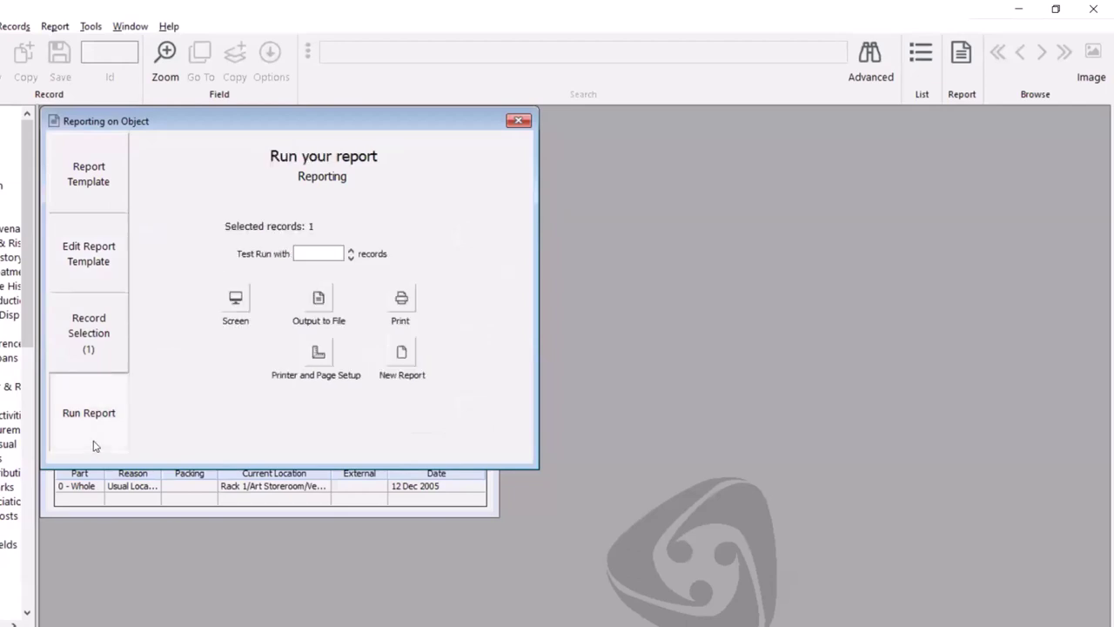
click(235, 300)
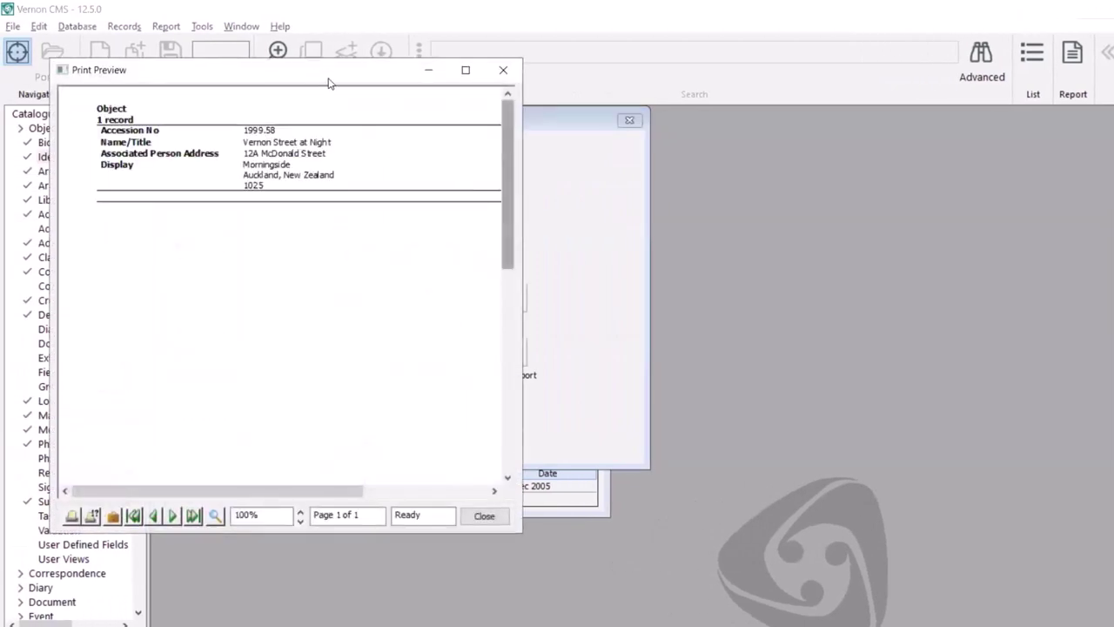
drag(325, 81, 578, 114)
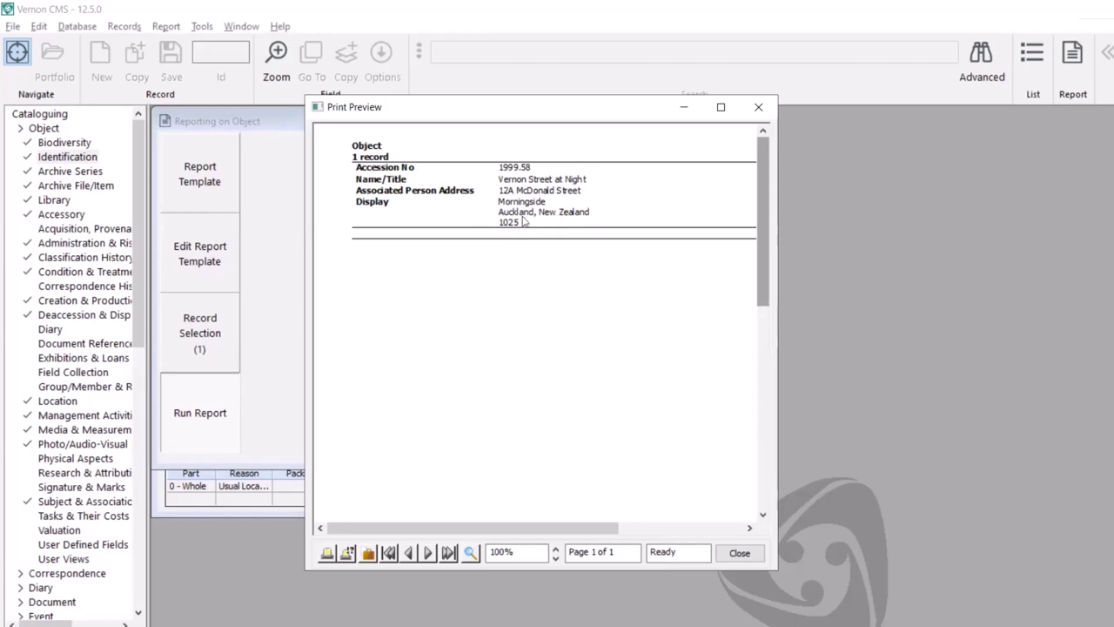
click(757, 109)
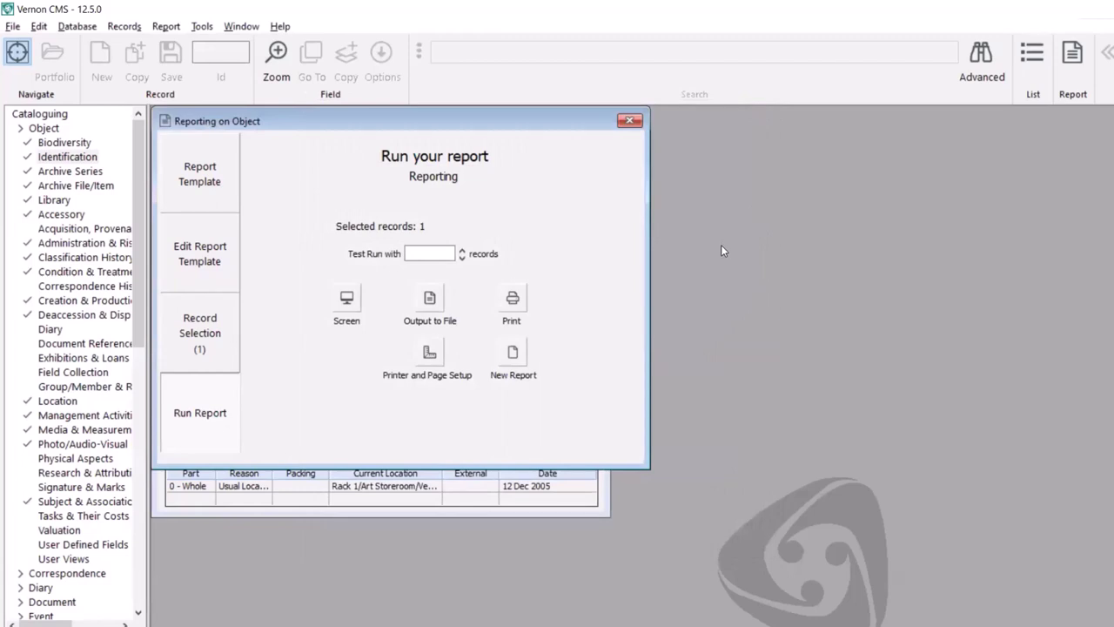
Reopen User Symbolics via Tools > System Maintenance > User Defined Parameters.
click(202, 27)
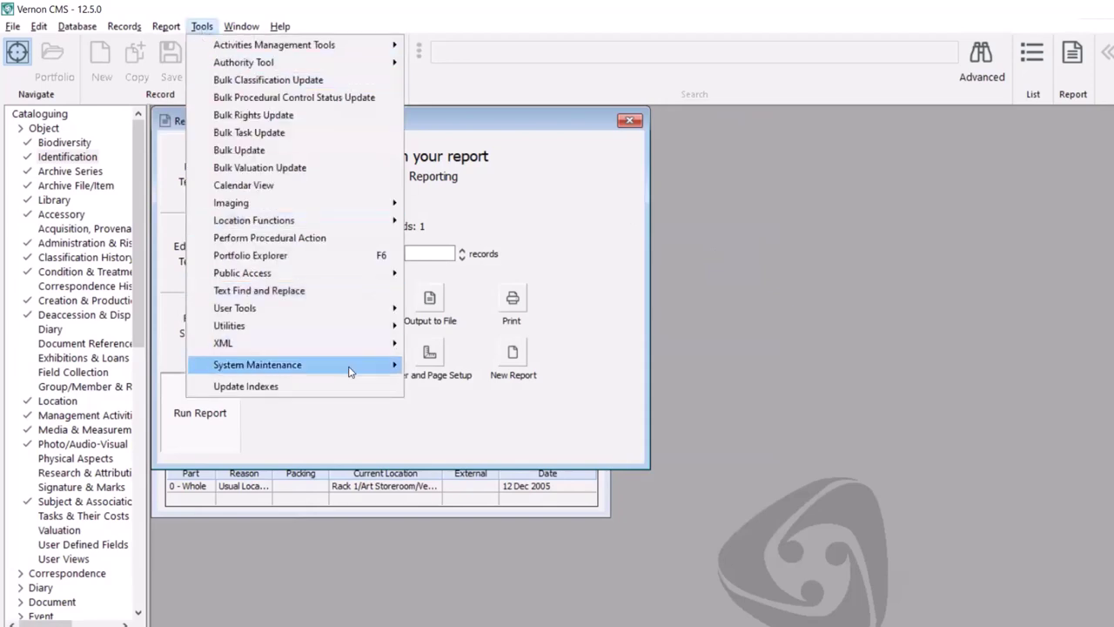
mouse_move(349, 371)
mouse_move(539, 163)
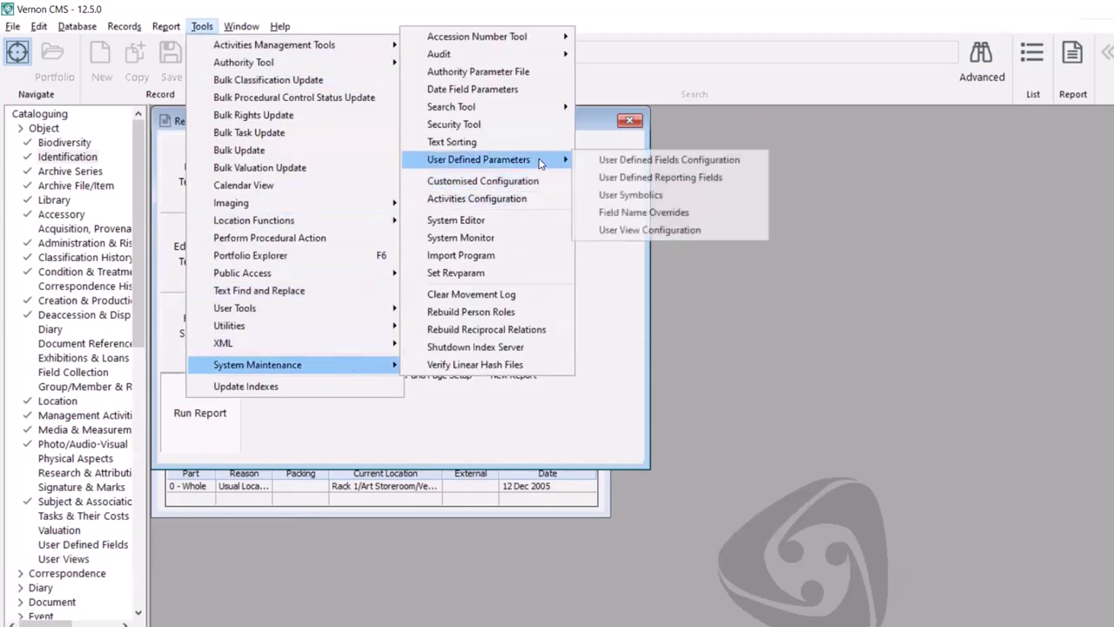
click(652, 193)
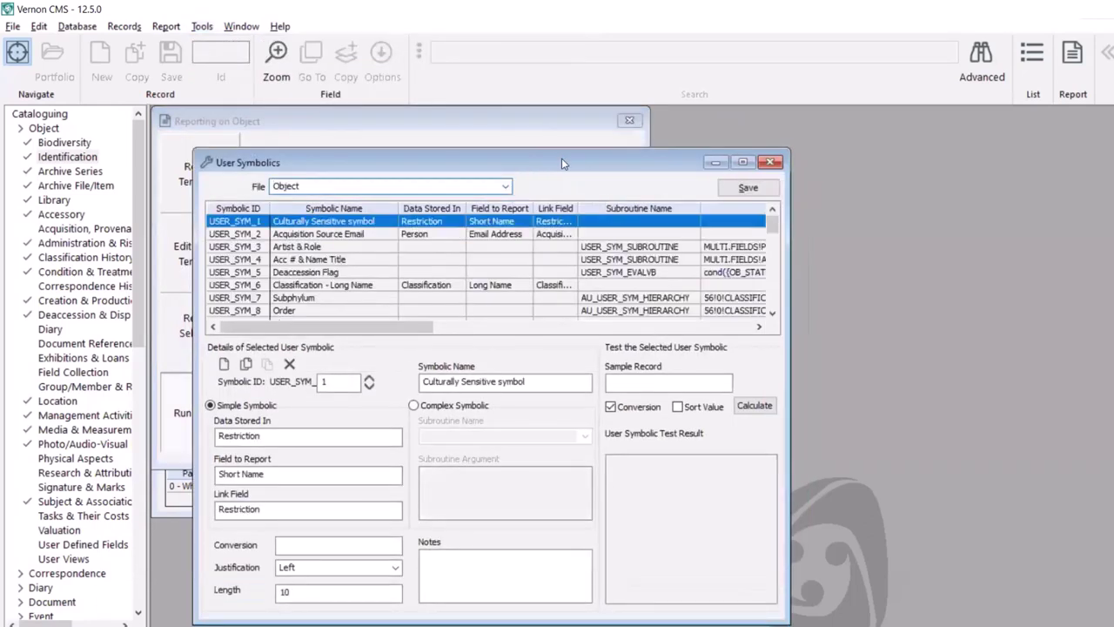
Close the Reporting on Object window without saving its report format.
drag(562, 162, 1005, 121)
click(609, 121)
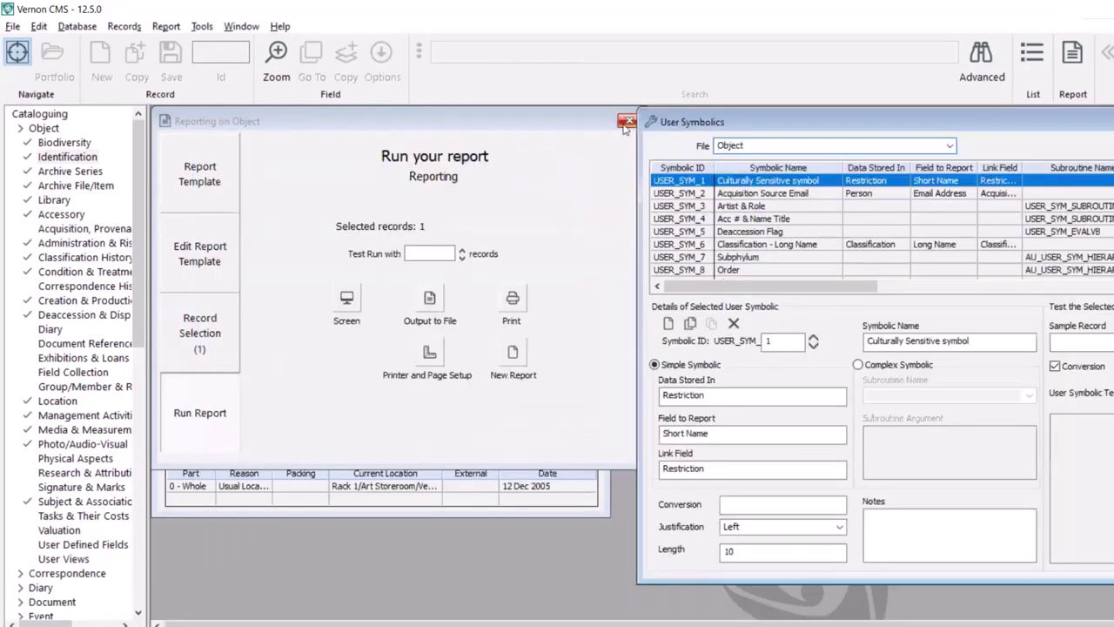
click(628, 122)
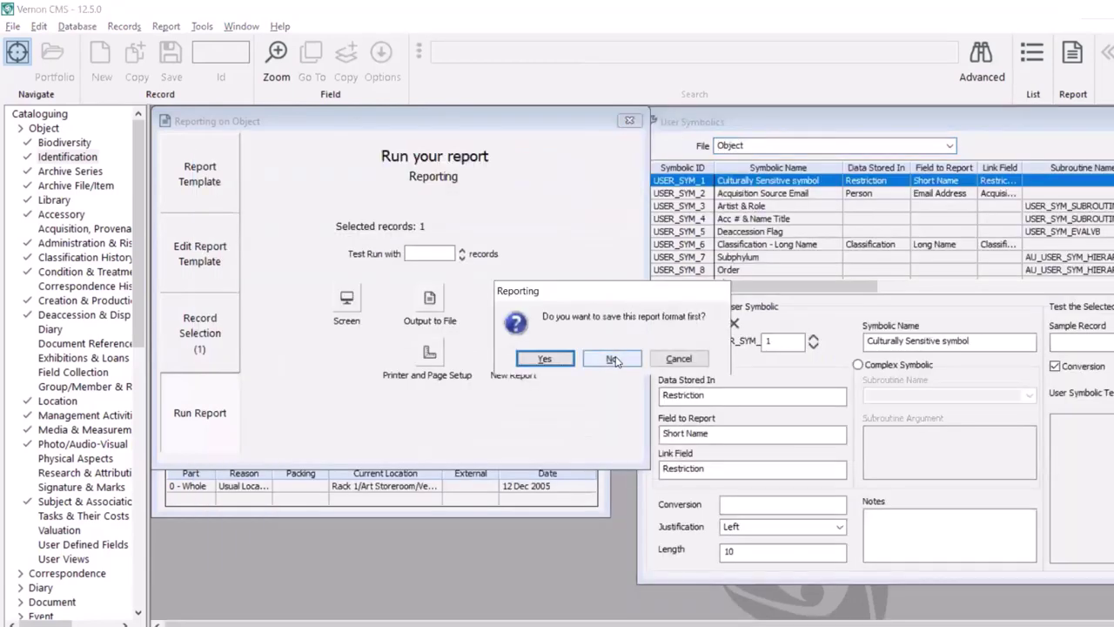
key(Return)
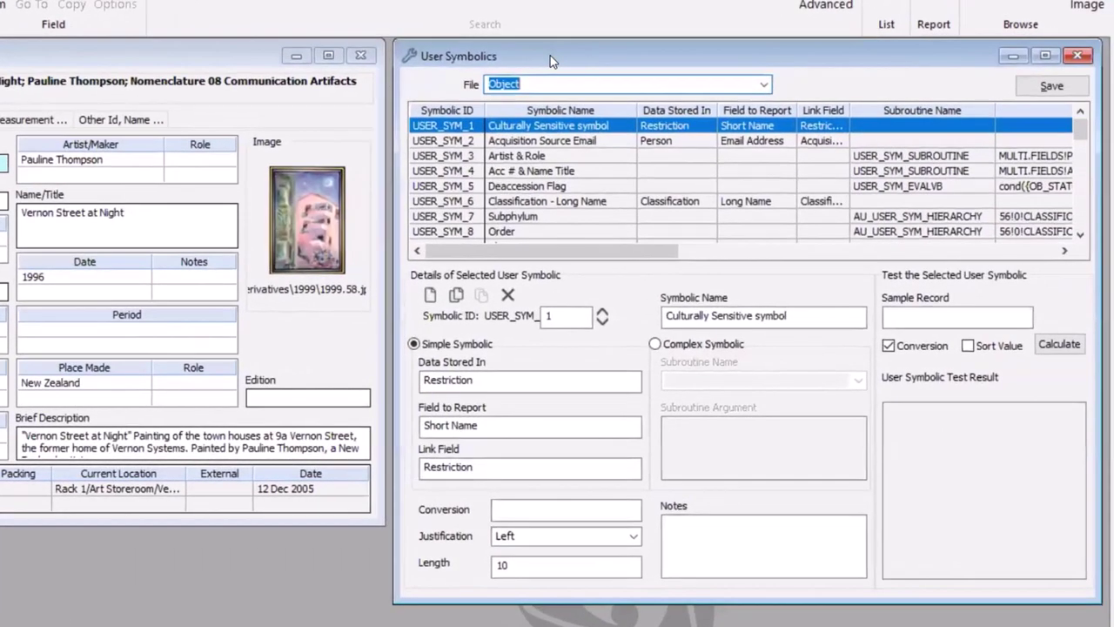
drag(1082, 132, 1092, 206)
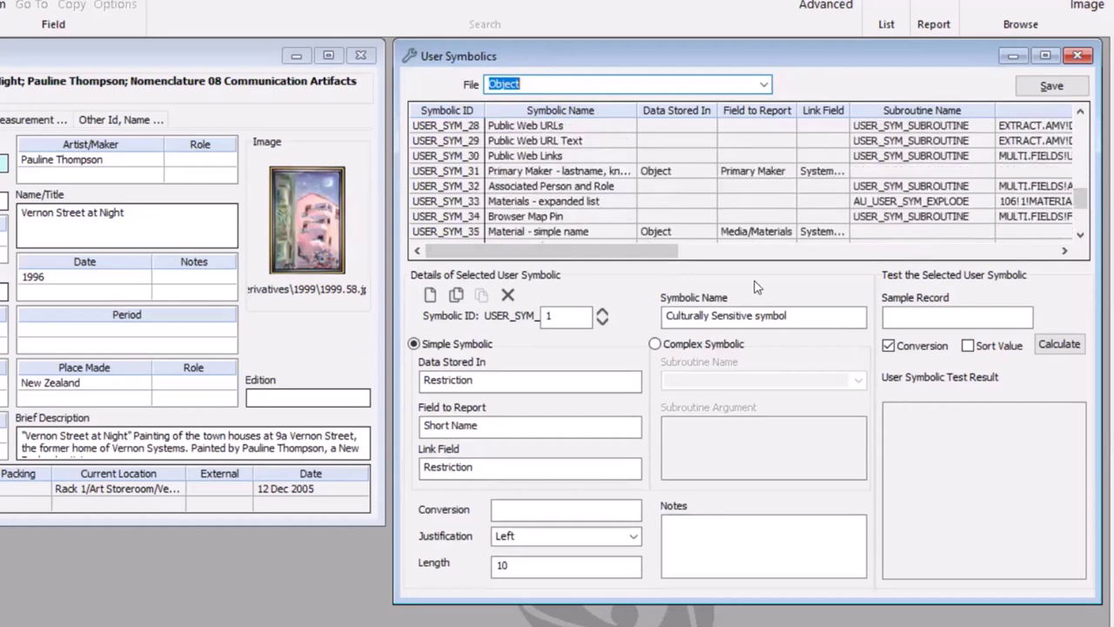
Select USER_SYM_35, Material - simple name, and search Object records for 'fan vase'.
click(555, 233)
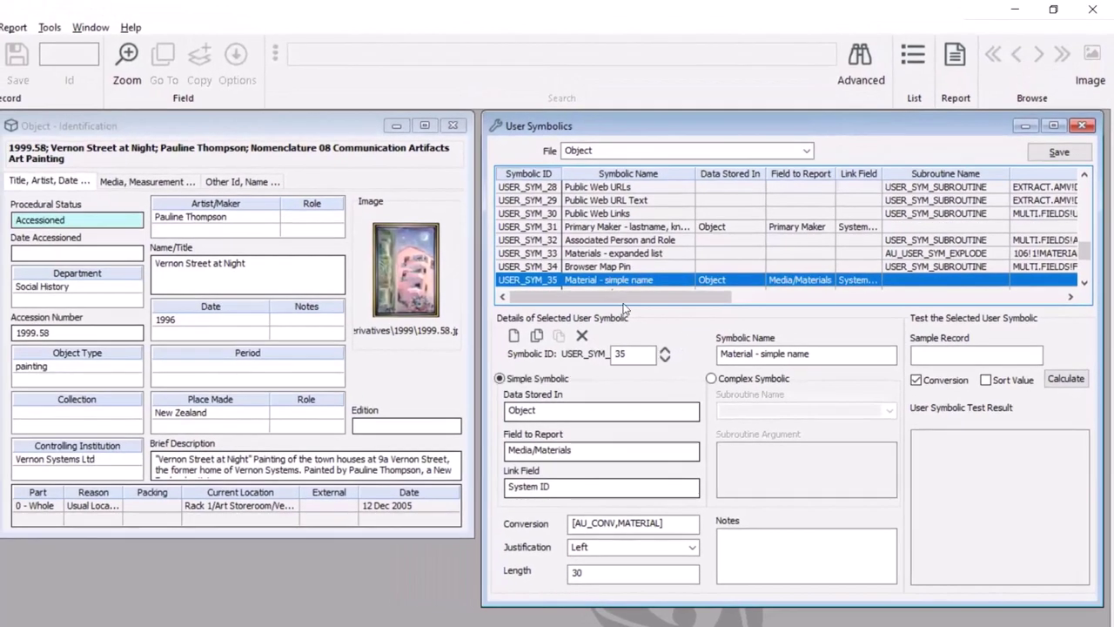
key(ctrl+Tab)
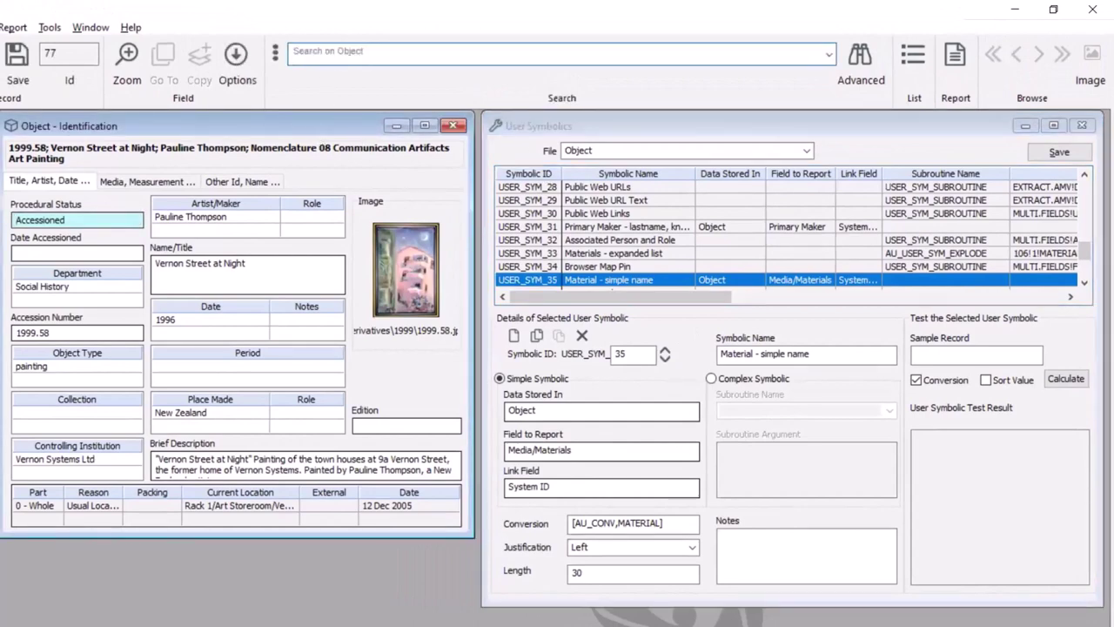
text(fan vase)
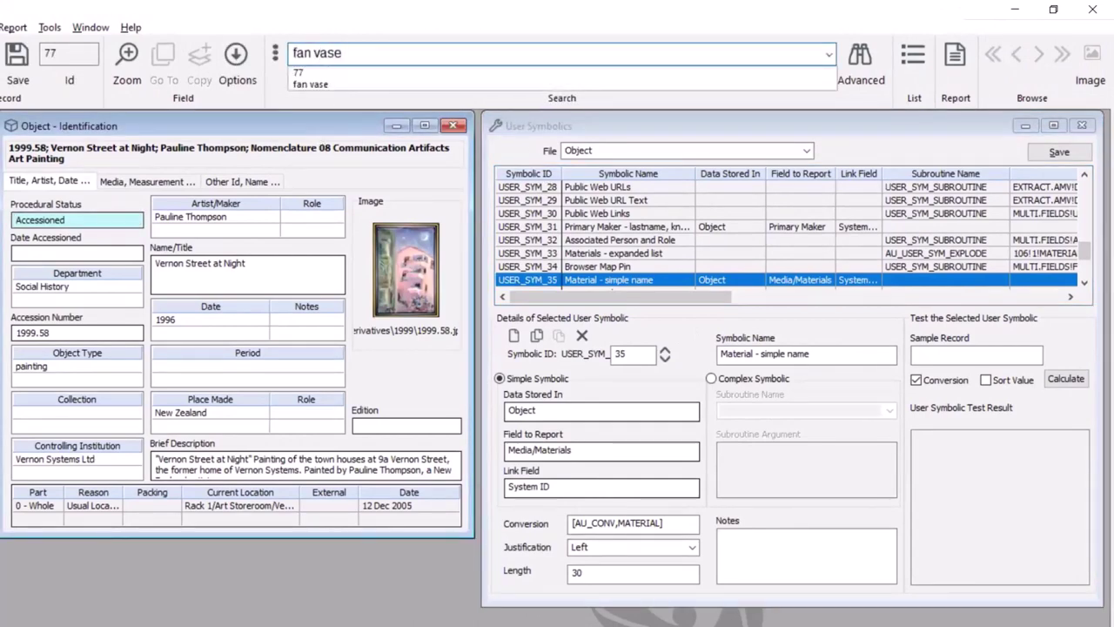
key(Return)
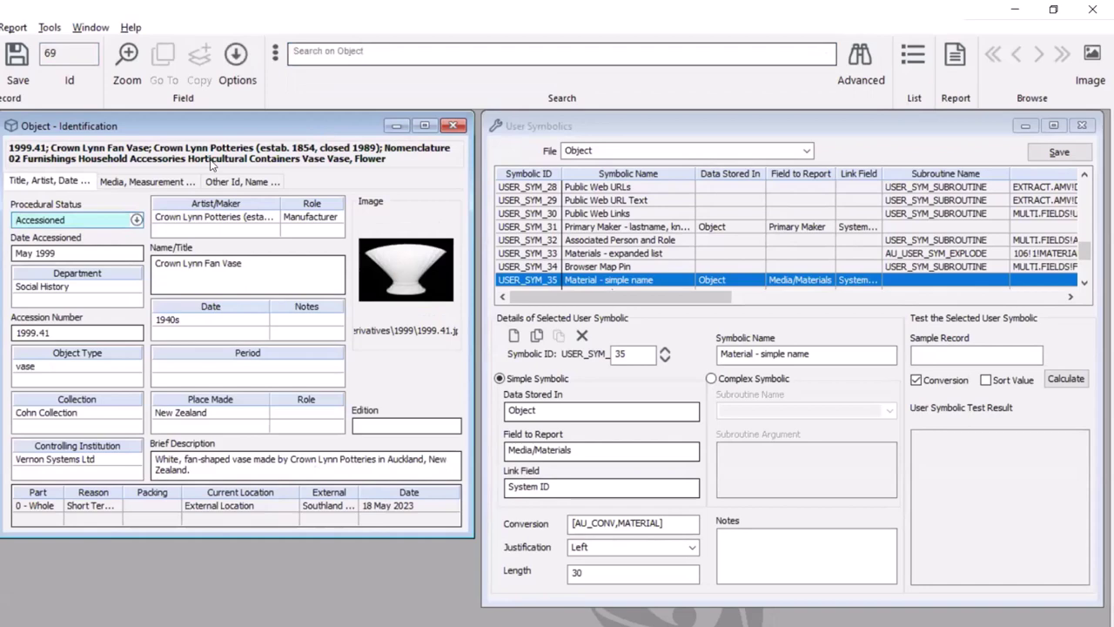
Show the Crown Lynn Fan Vase's media and materials details beside the Material - simple name symbolic.
click(152, 184)
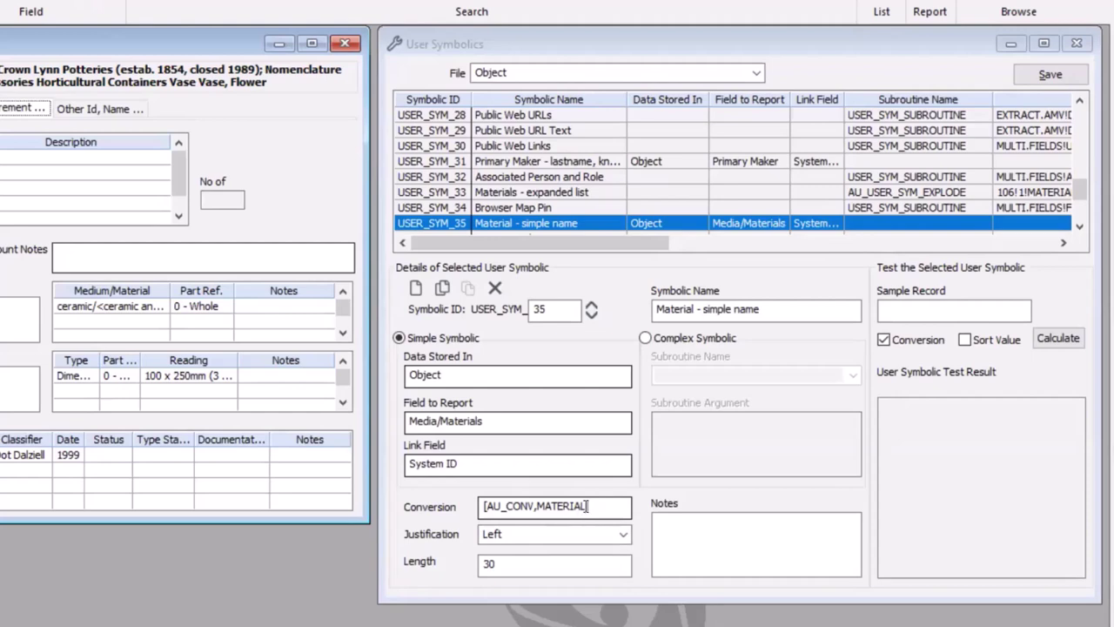
Append AU_NAME after MATERIAL* in symbolic 35's conversion string.
click(705, 585)
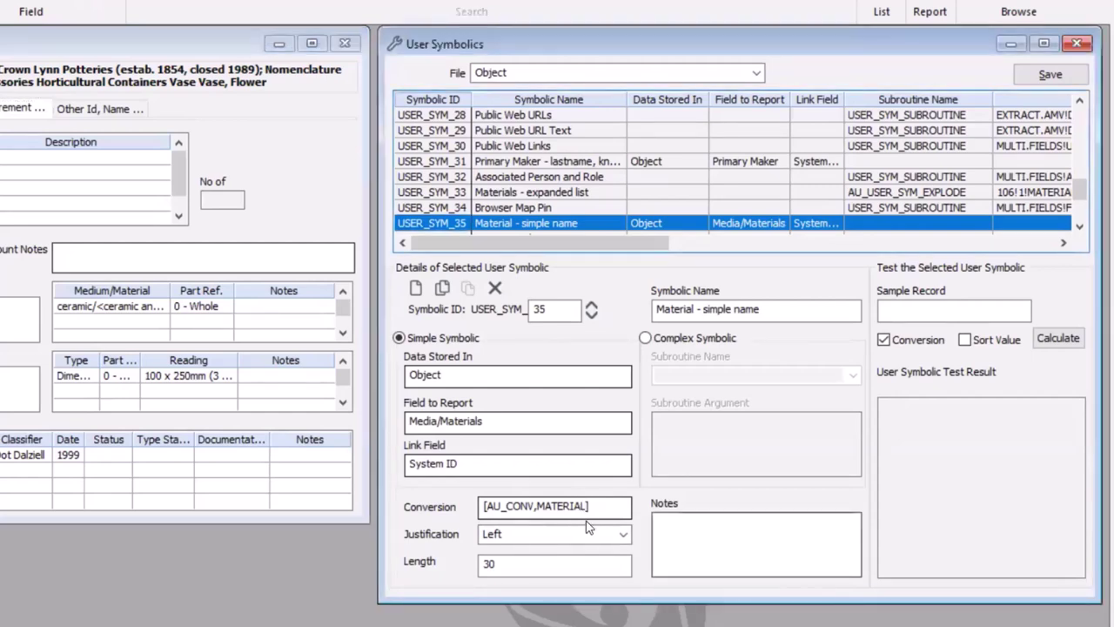
text(L)
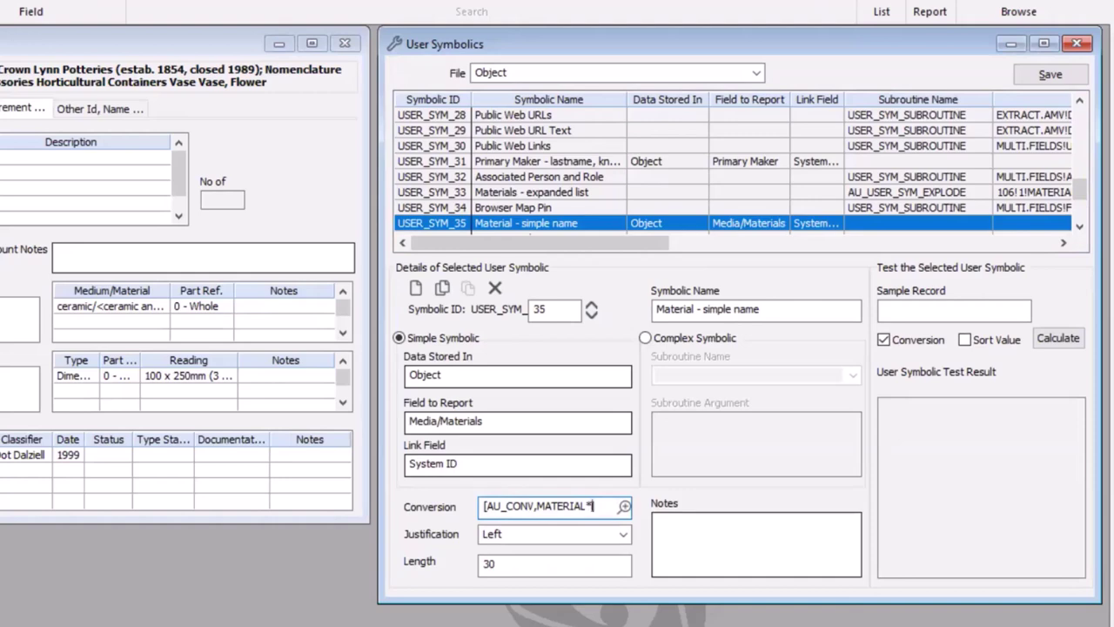
text(AU_NAME)
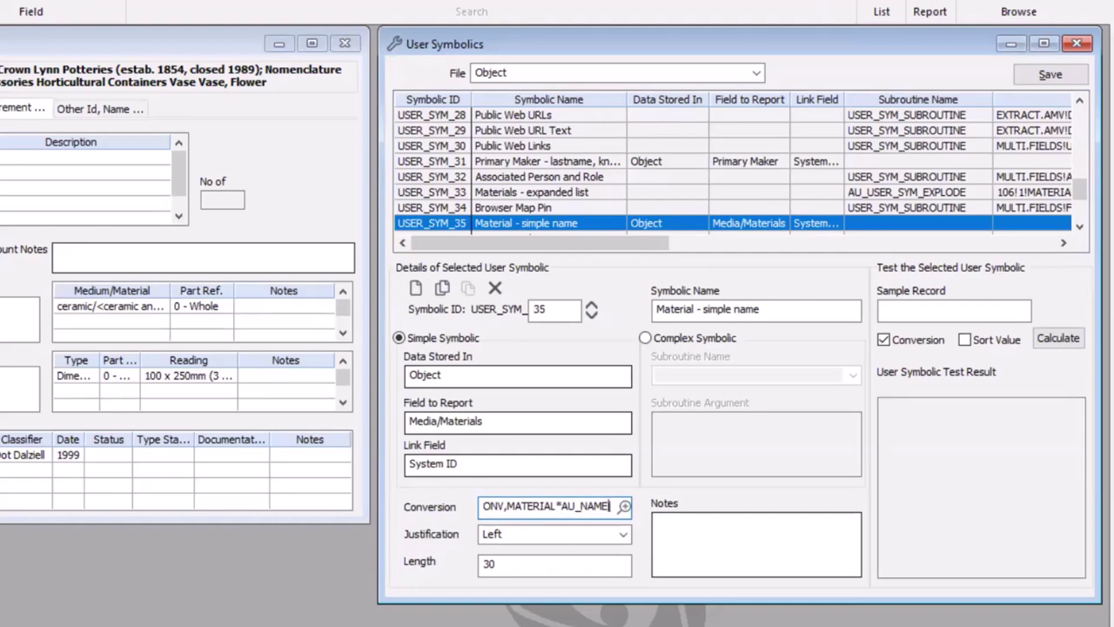
Test symbolic 35 on the 'fan vase' sample record, returning plain ceramic.
click(931, 311)
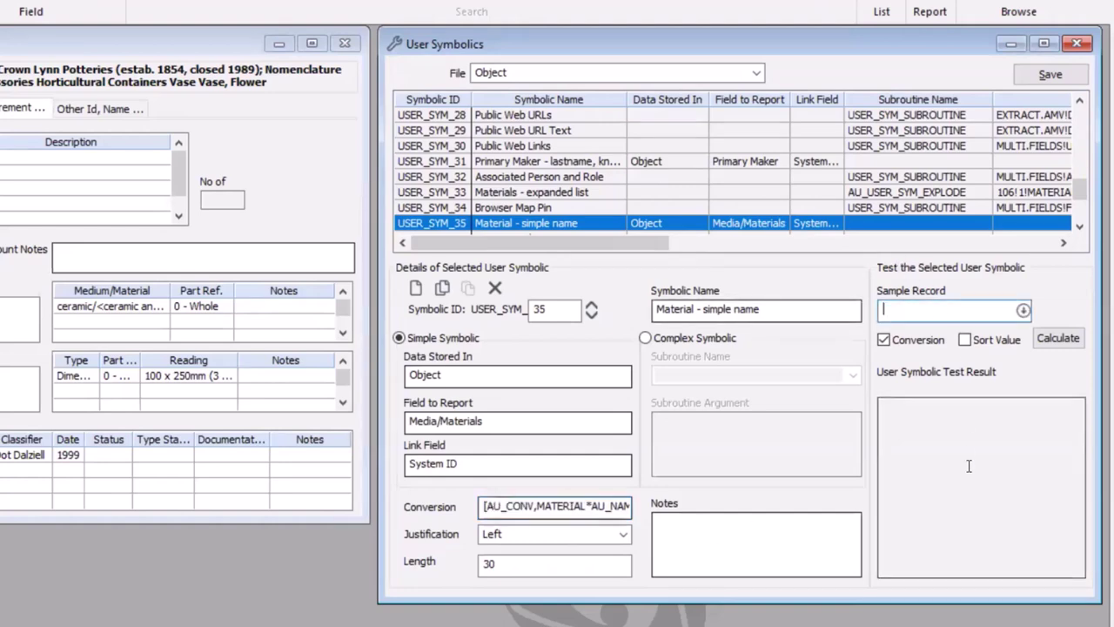
text(fan)
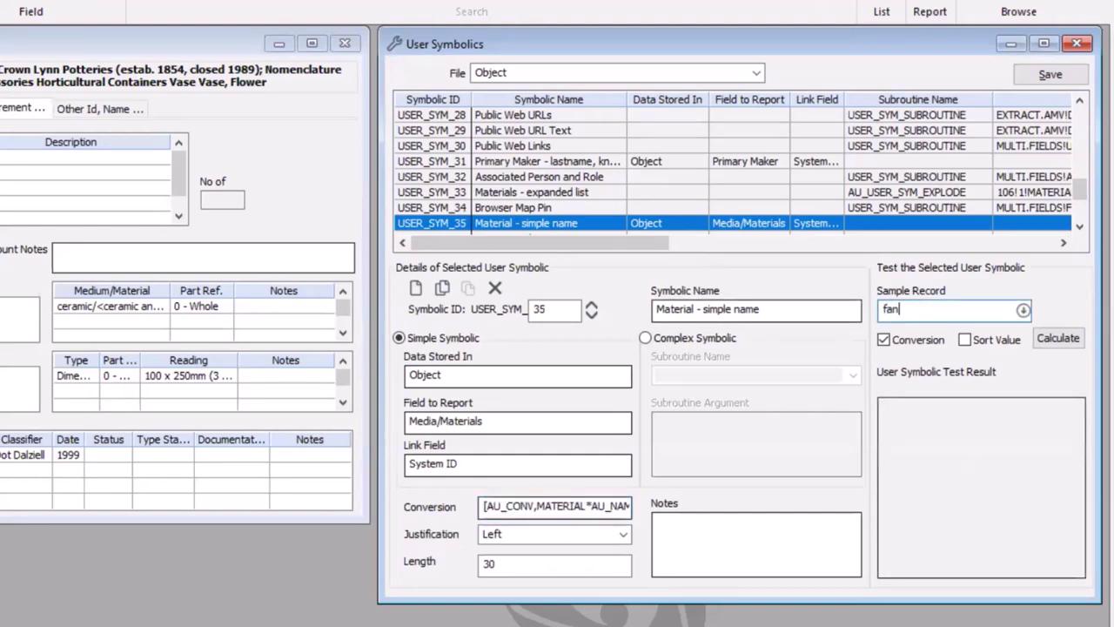
text( vase)
key(Tab)
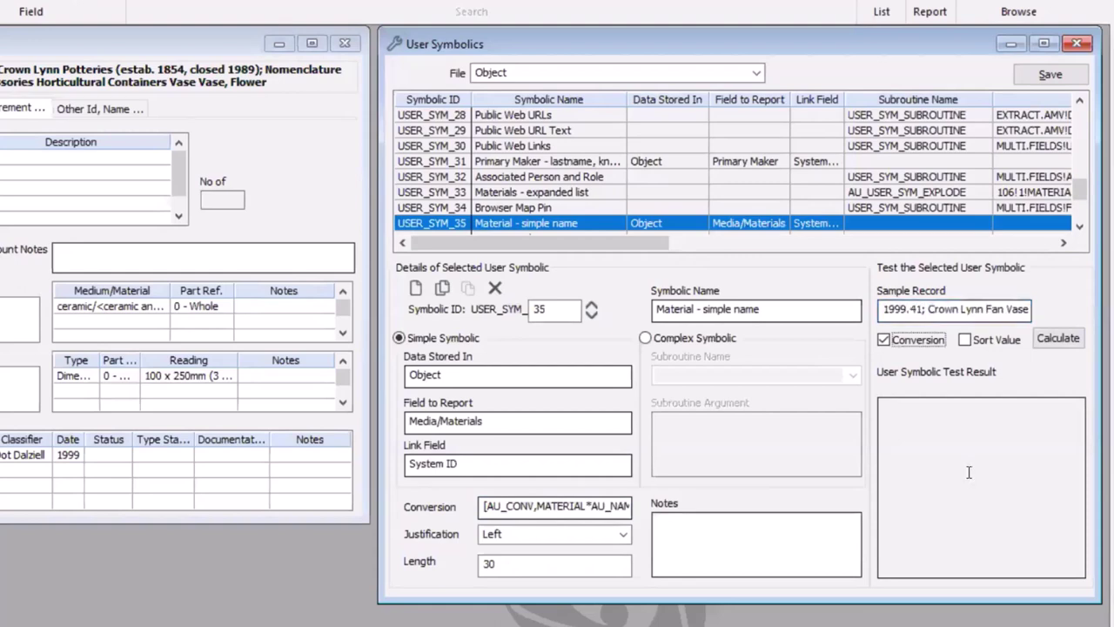
click(1059, 338)
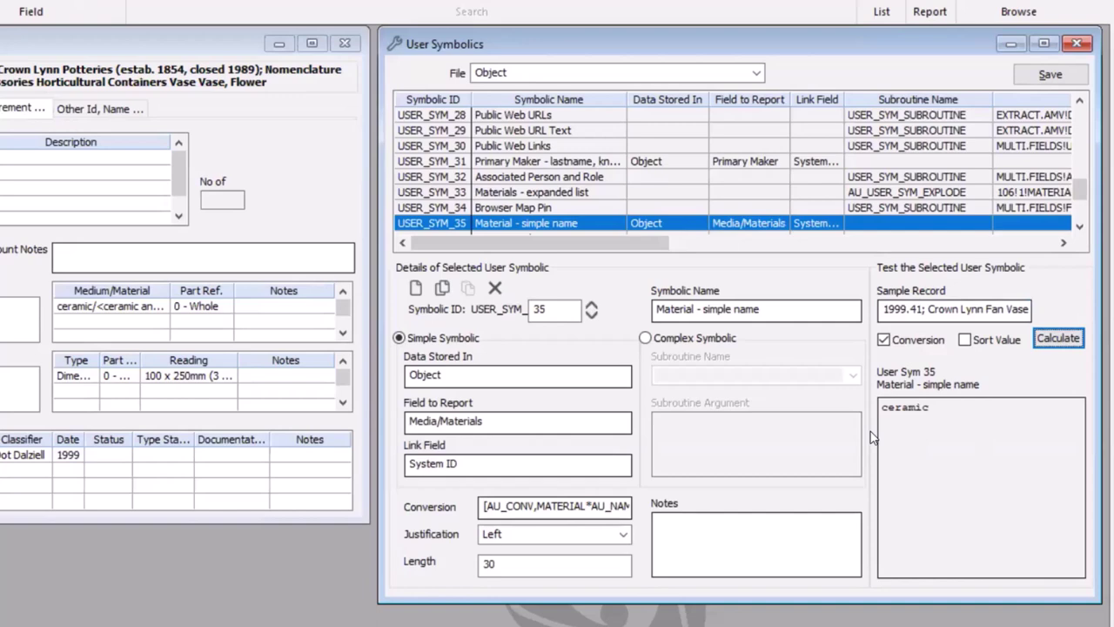
Save the User Symbolics configuration and return to the Object - Identification record.
click(1053, 75)
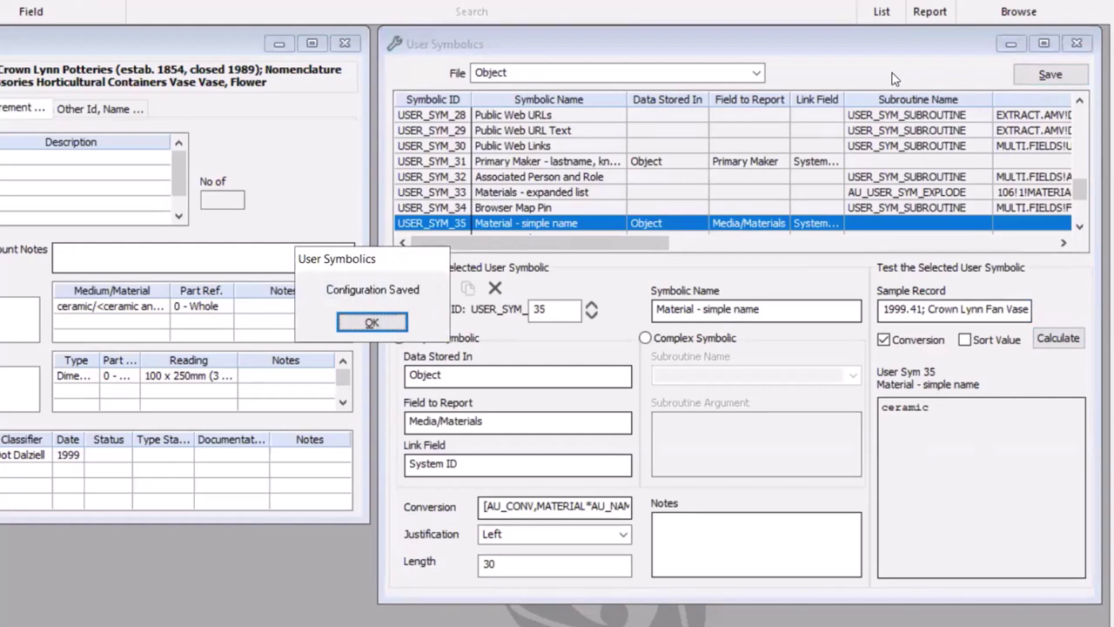
click(370, 323)
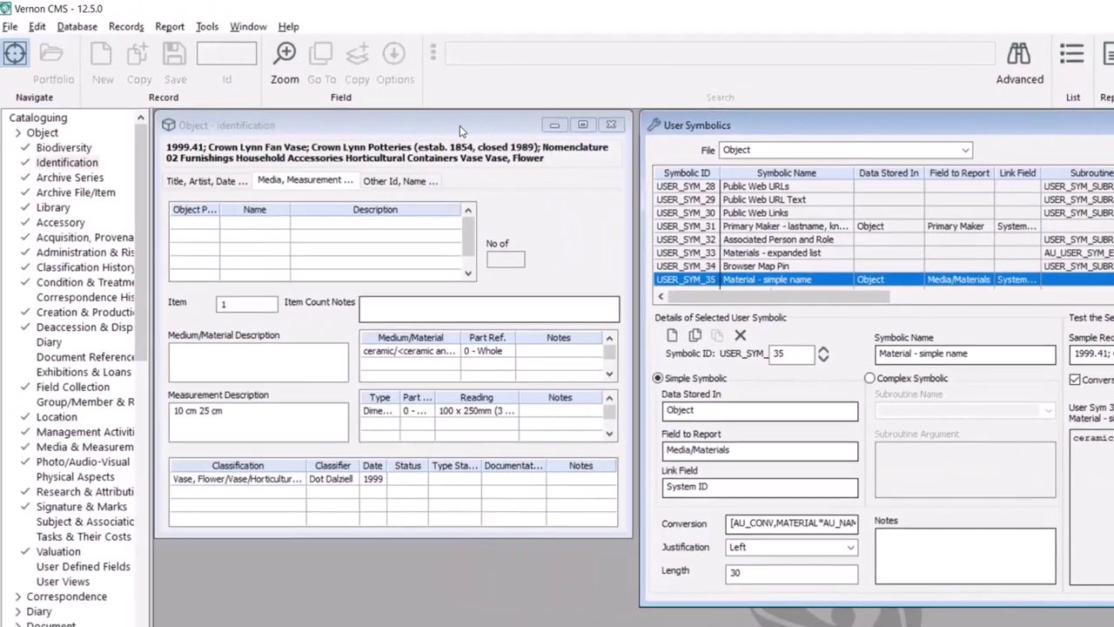
click(462, 127)
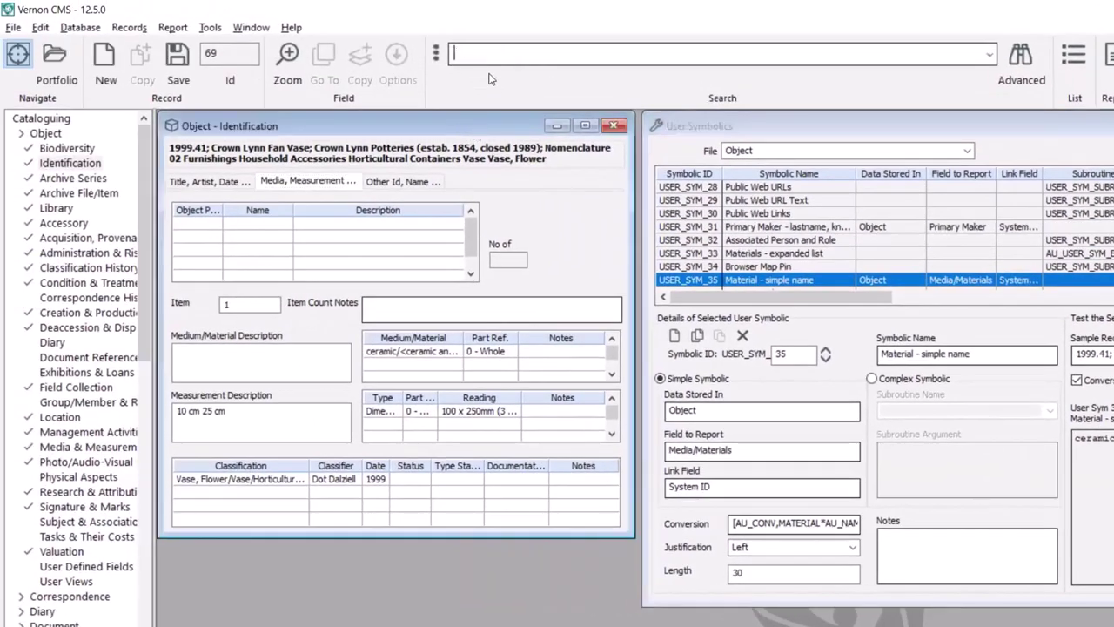
Search objects for 'bee fly' and open record T12603, Comptosia tutela.
text(bee)
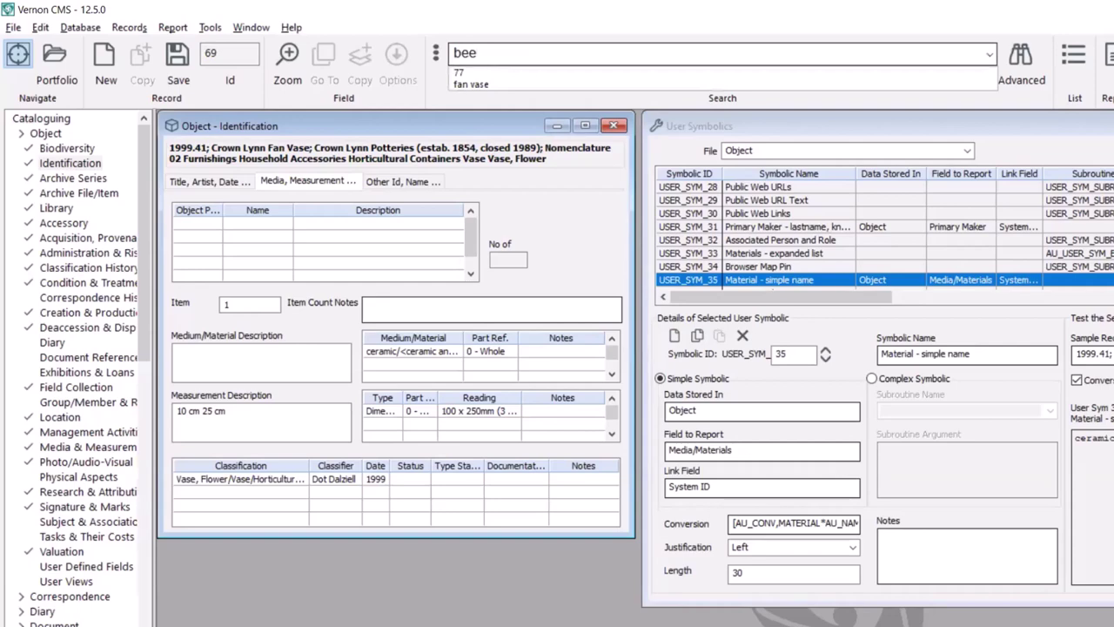
text( fly)
key(Return)
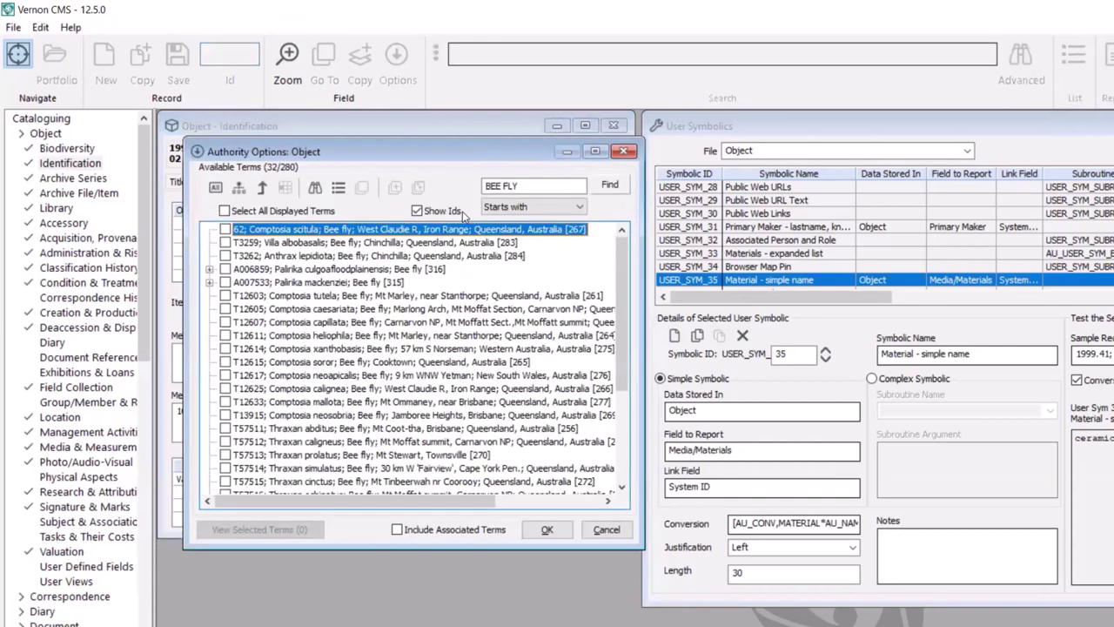
click(224, 296)
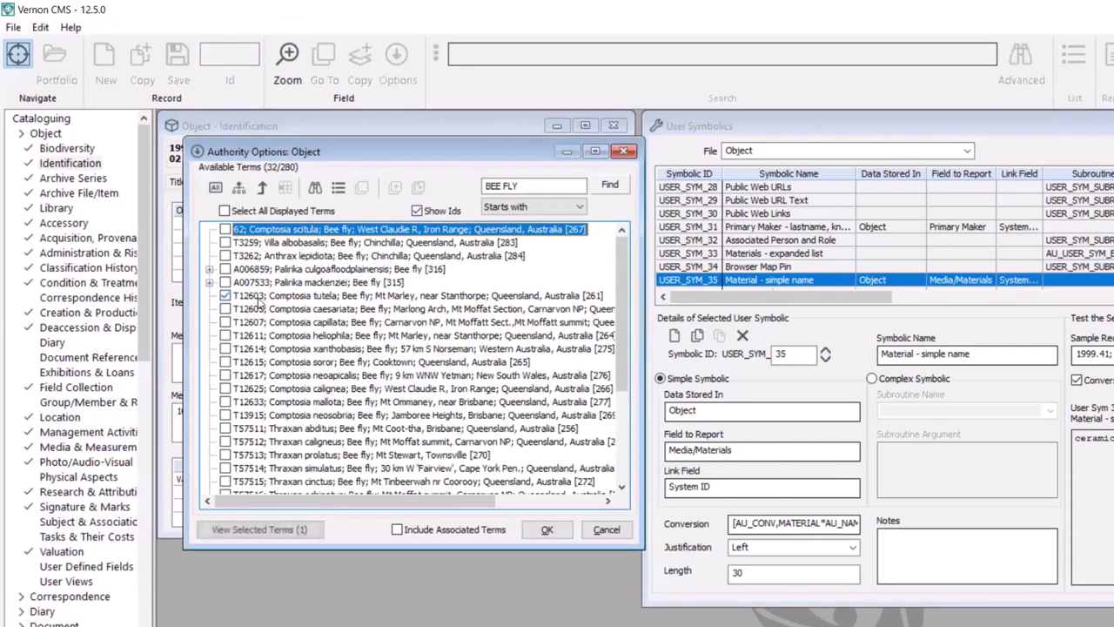
click(547, 530)
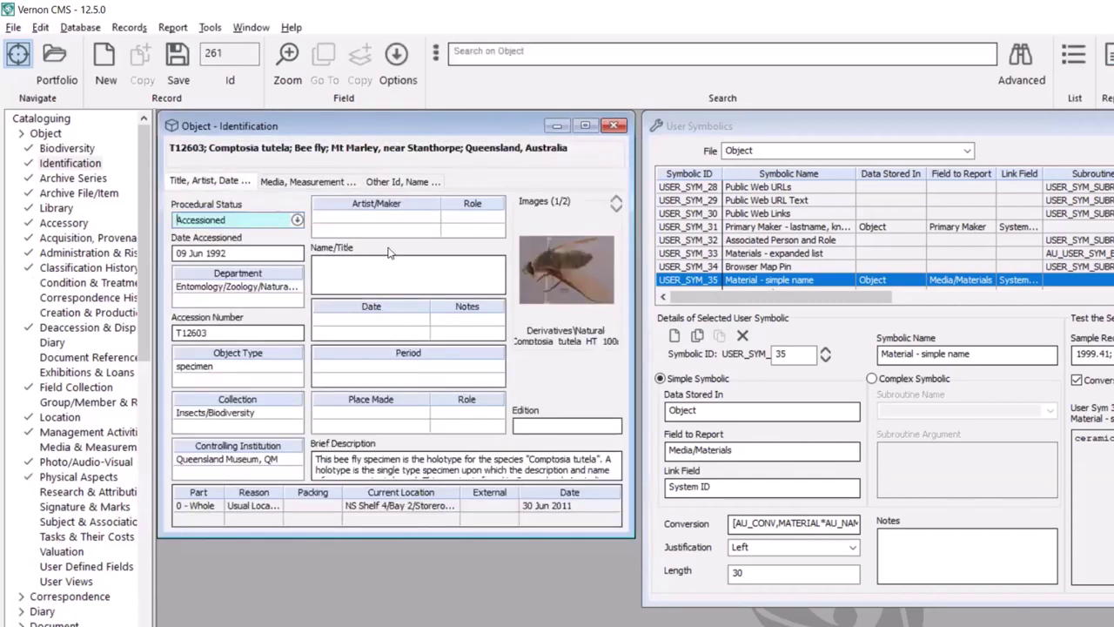
On the Media, Measurement tab, review then close the tutela/Comptosia classification, long name Bee fly.
click(307, 183)
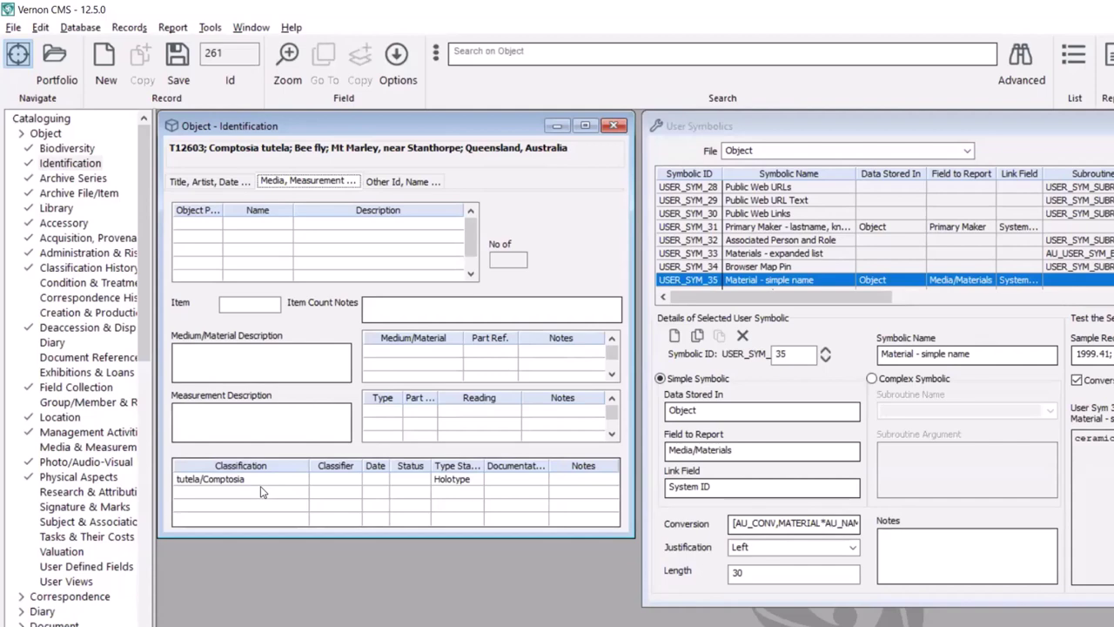
click(291, 486)
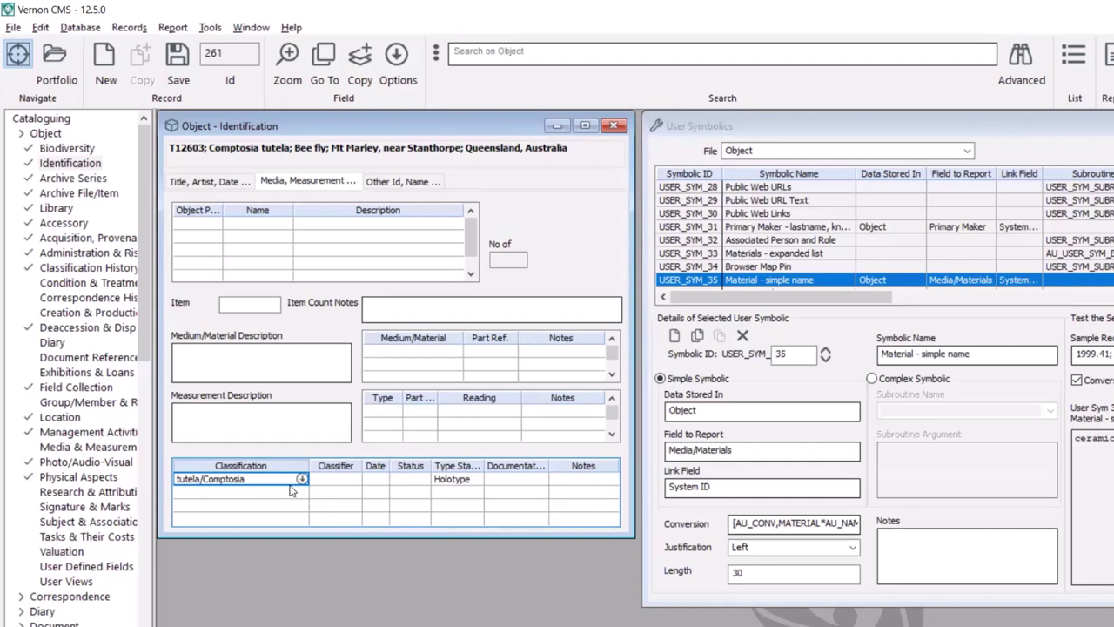
double_click(292, 489)
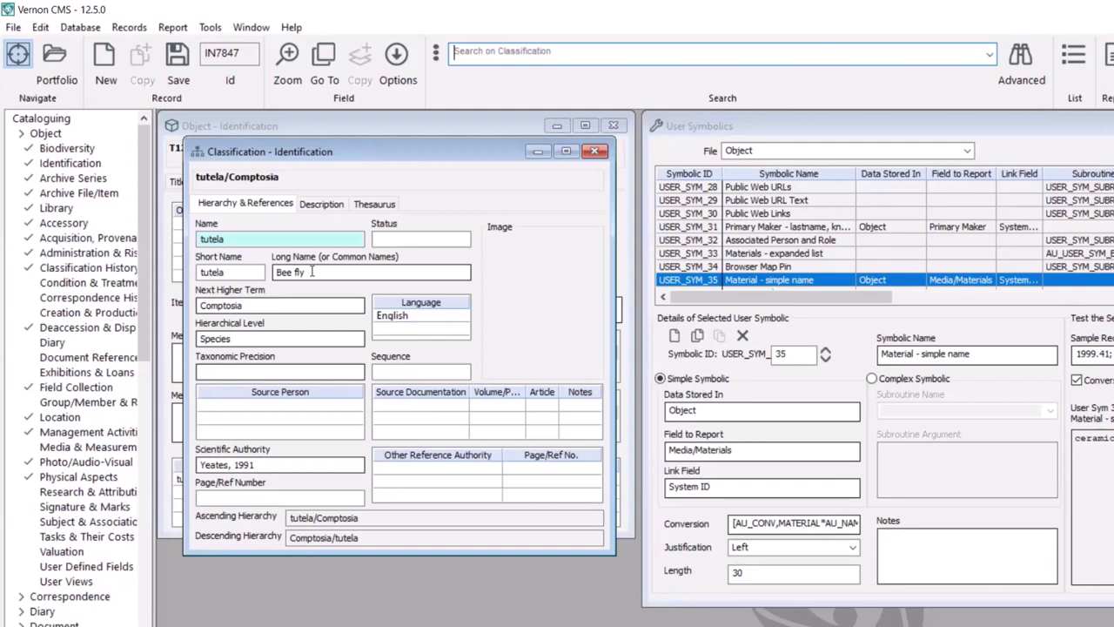
click(595, 153)
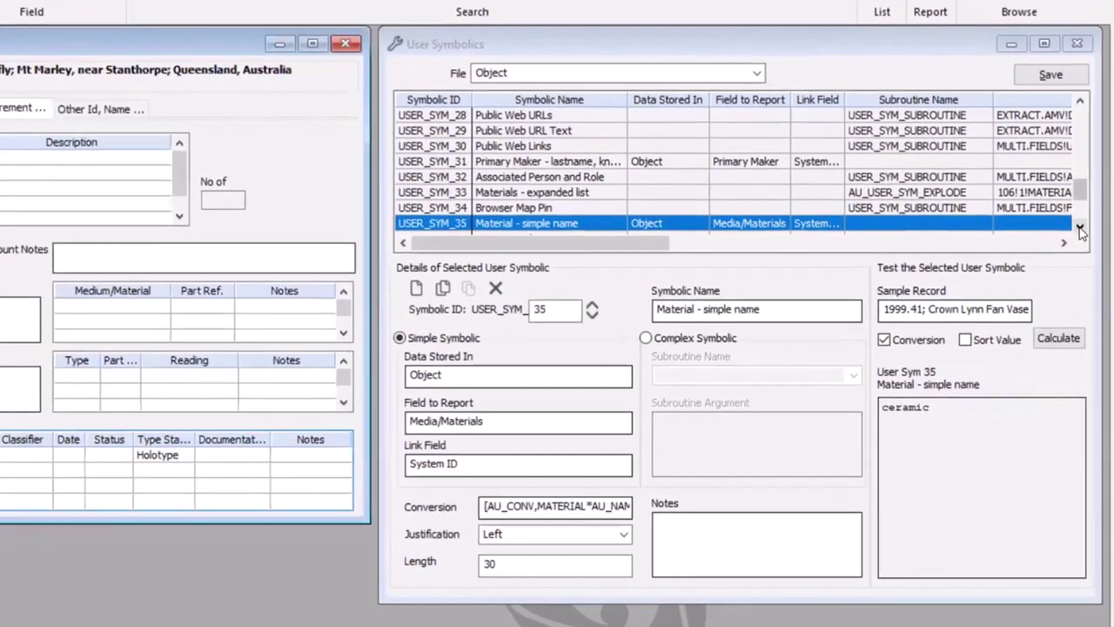
Scroll the User Symbolics list up and select USER_SYM_6, Classification - Long Name.
click(1080, 229)
click(1079, 229)
click(1080, 229)
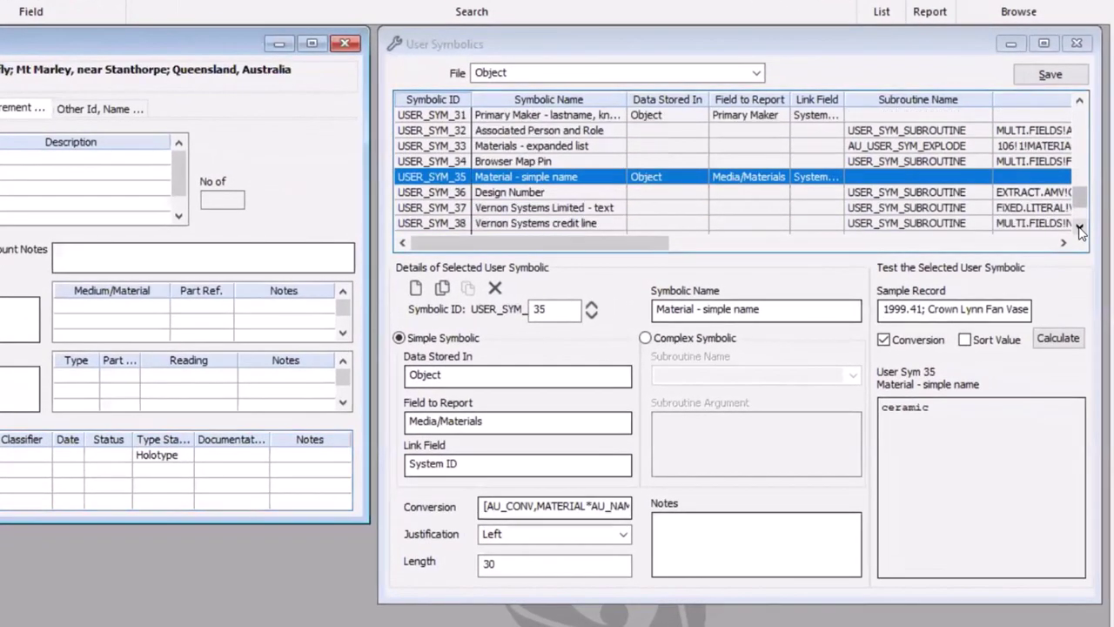
drag(1079, 198, 1076, 120)
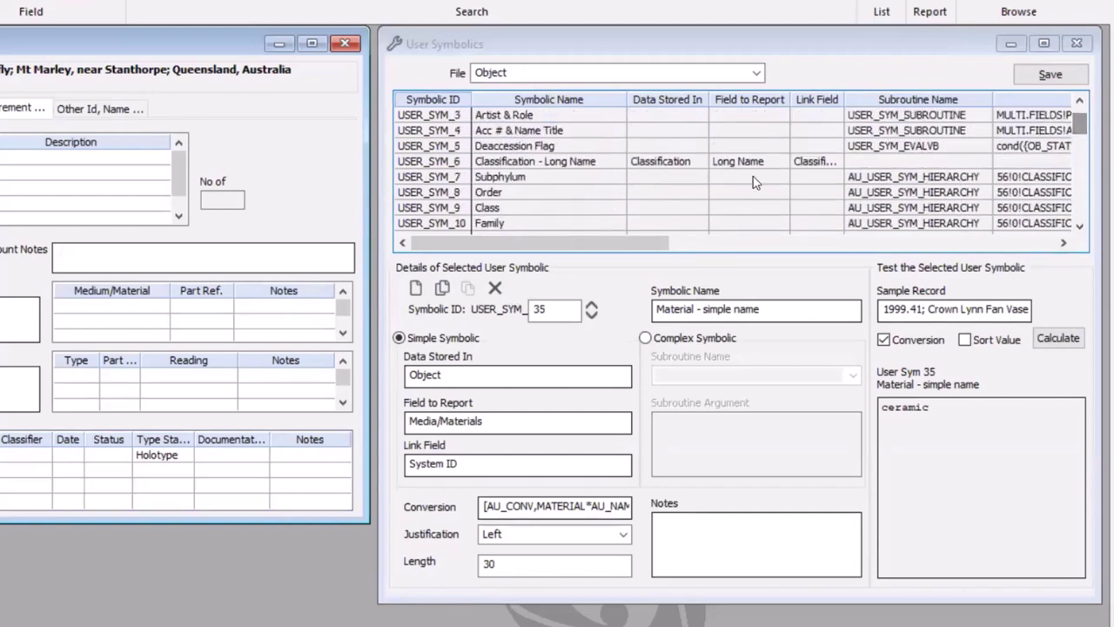
click(433, 164)
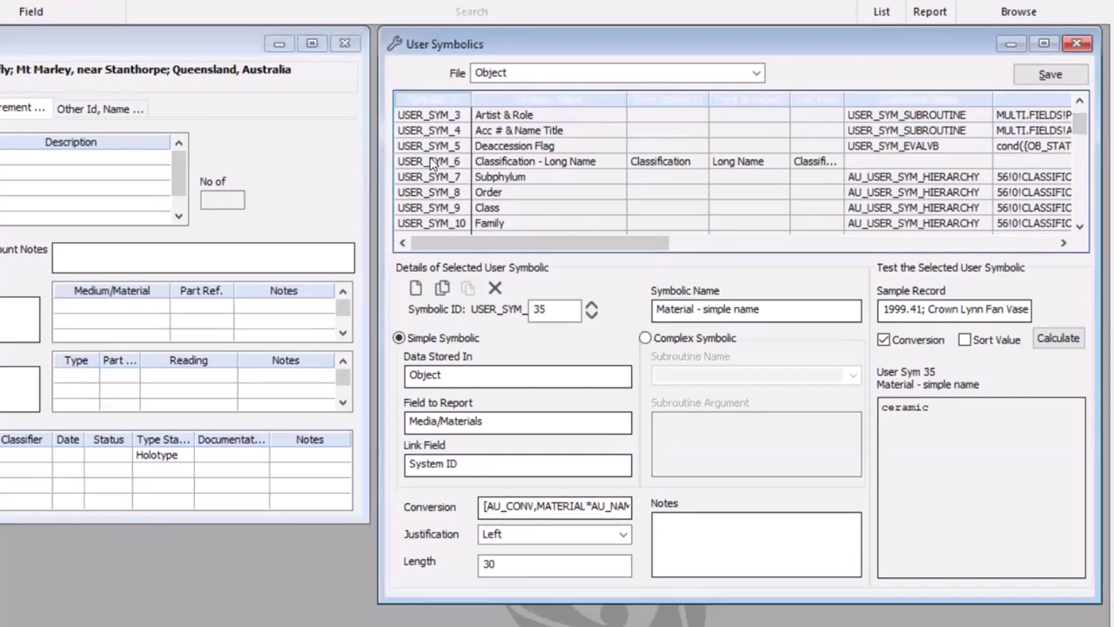
click(432, 164)
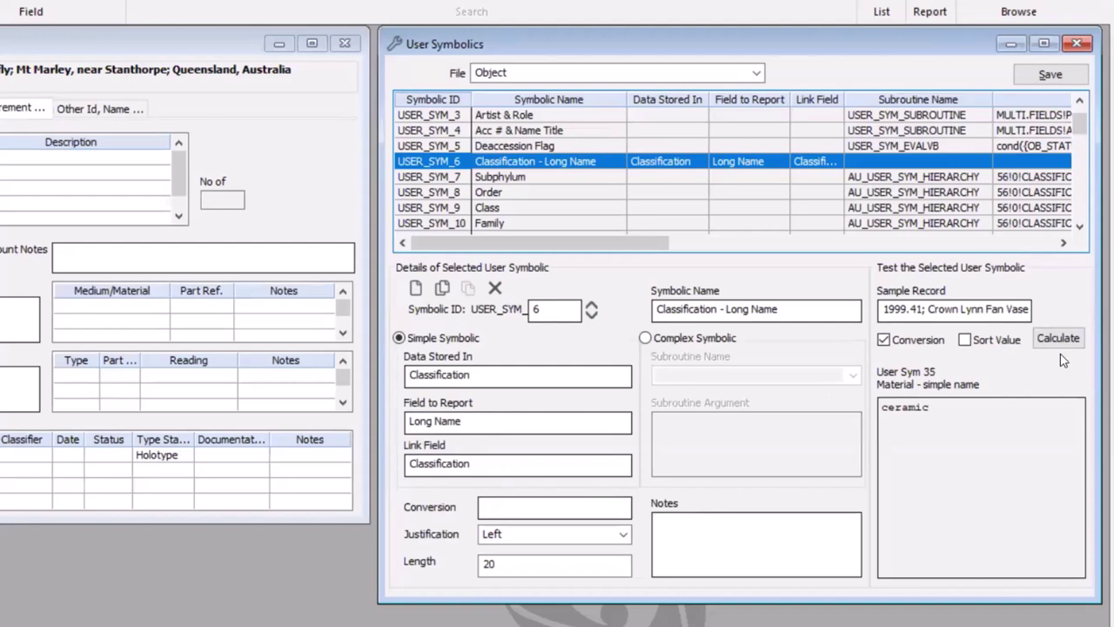
Test symbolic 6 on sample record t12603, returning the long name Bee fly.
click(885, 316)
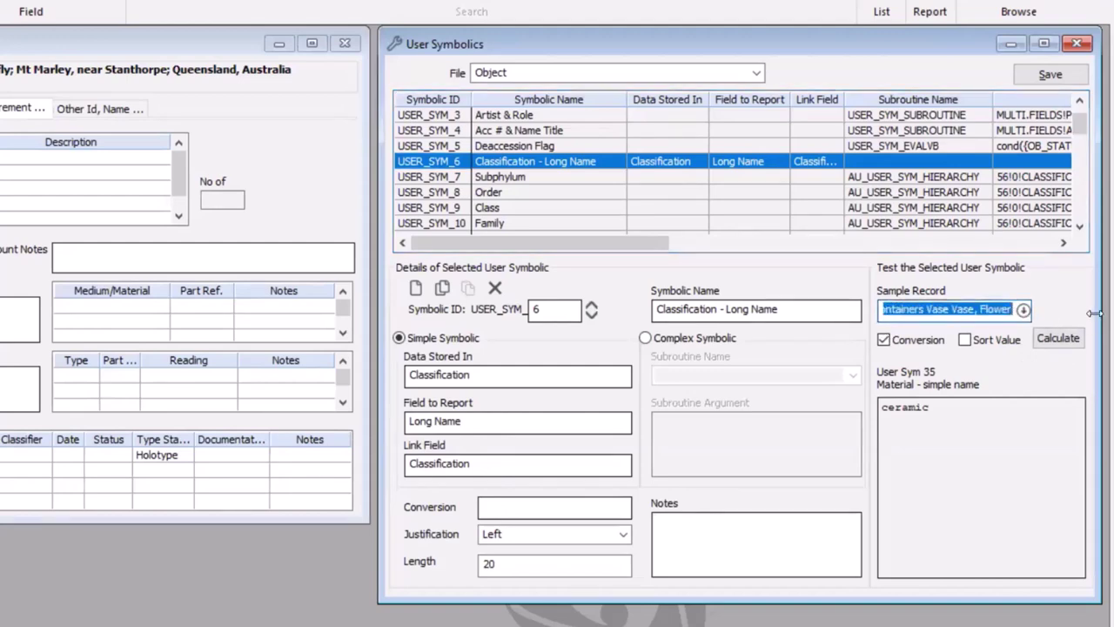
key(BackSpace)
text(t12)
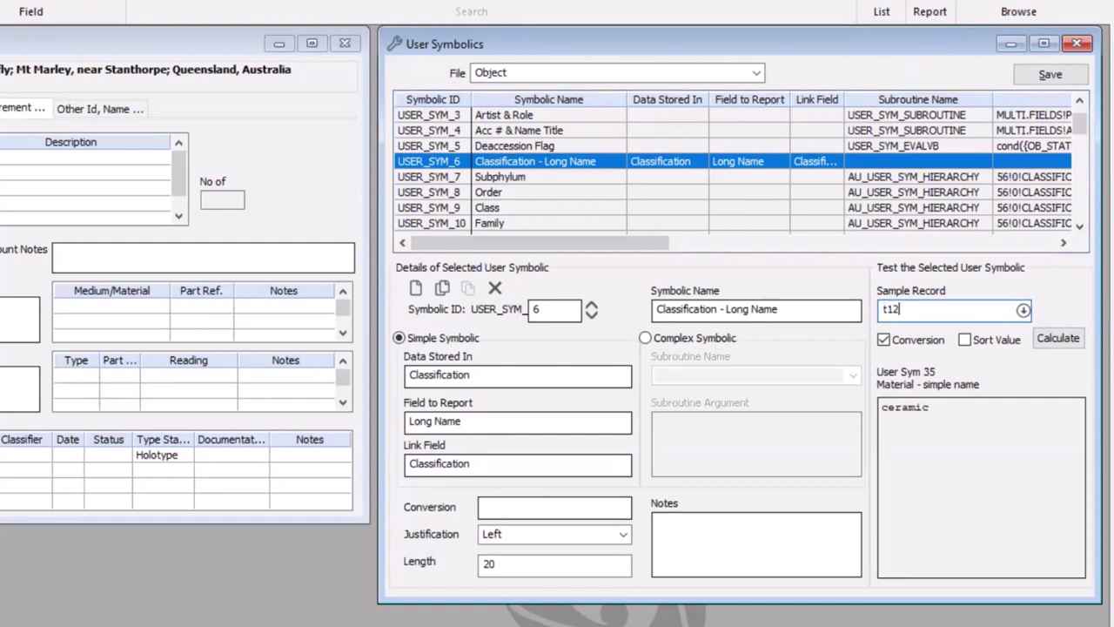
text(603)
key(Tab)
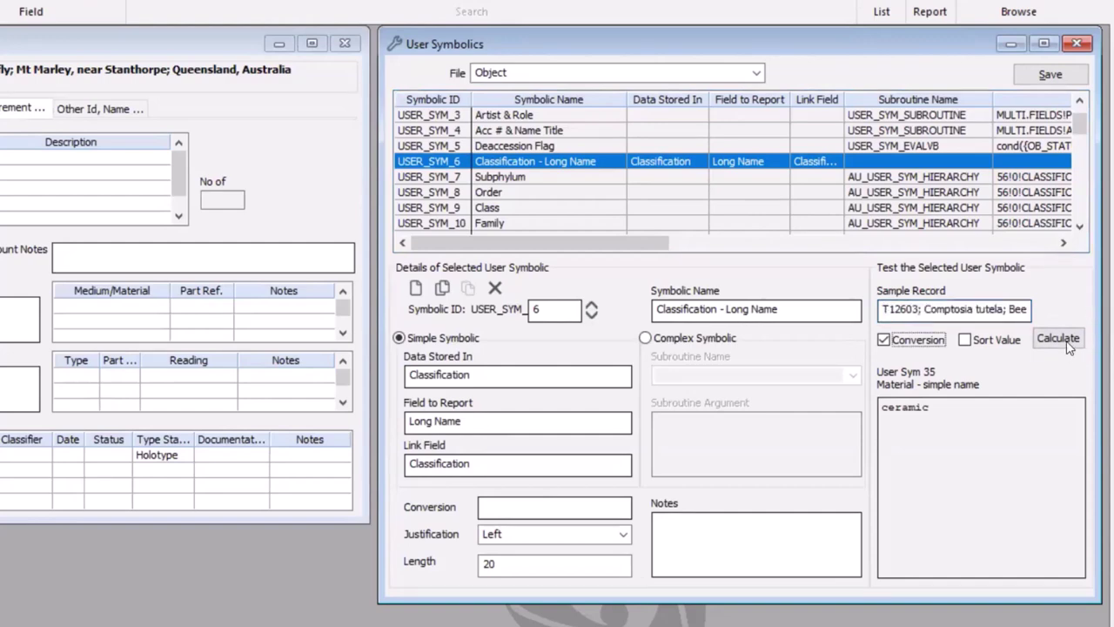
click(1067, 344)
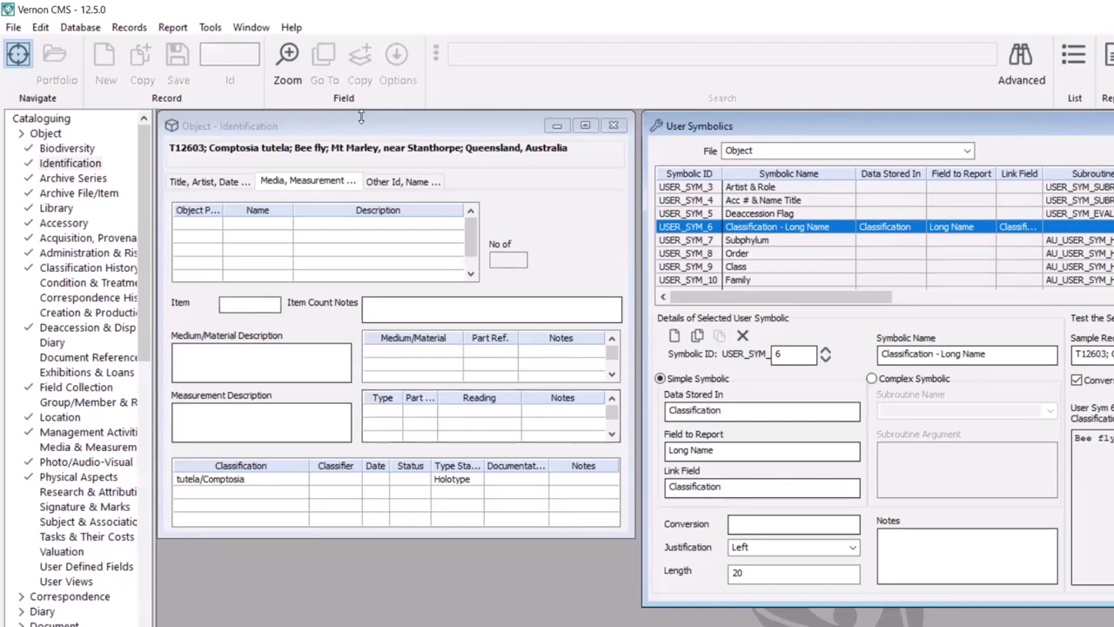
Open object 149 (2011.42, Bell China white plate) without saving, on its Other Id, Name tab.
click(439, 130)
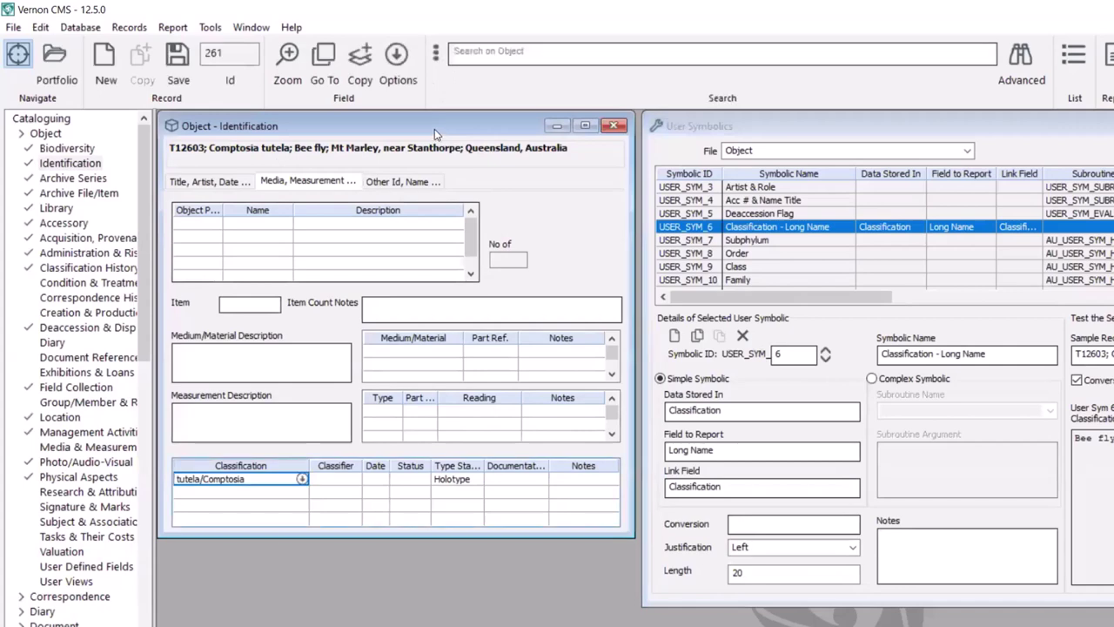
click(465, 64)
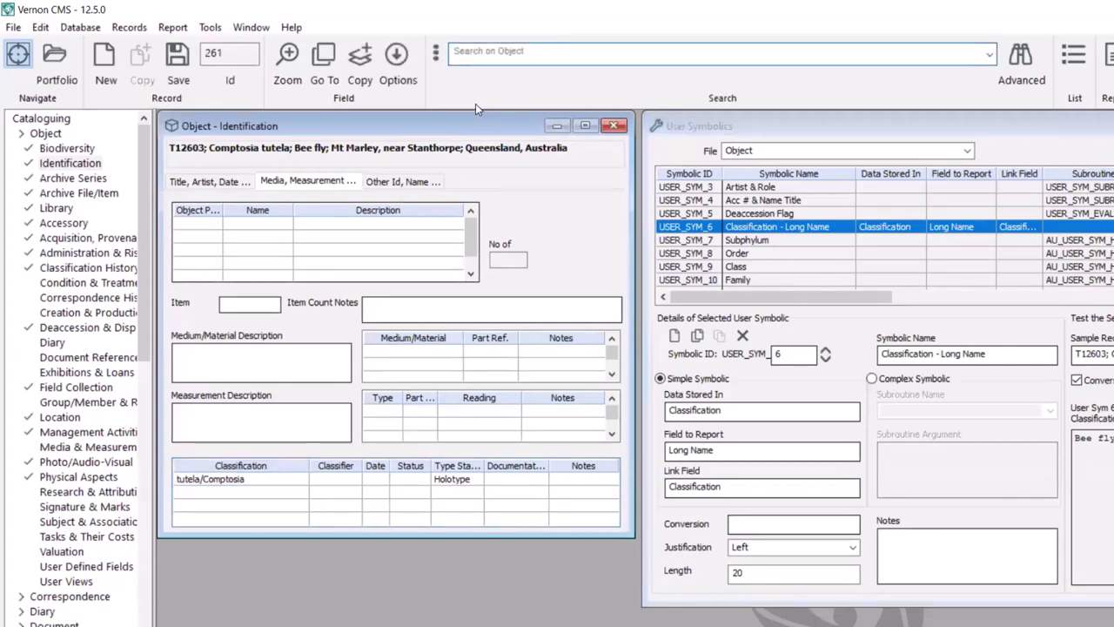
text(149)
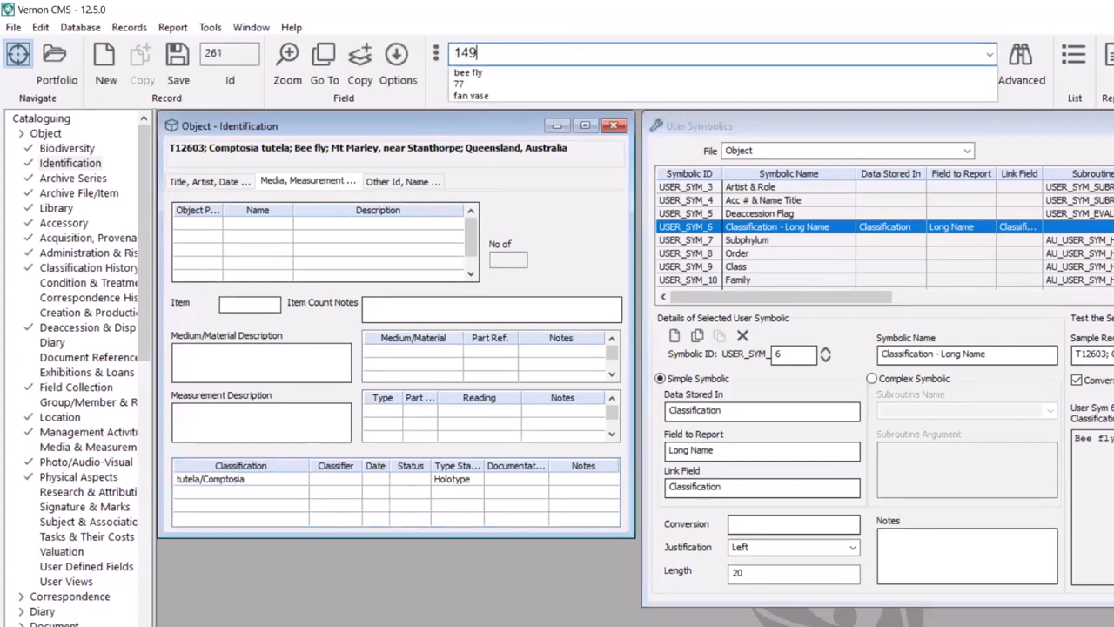
key(Return)
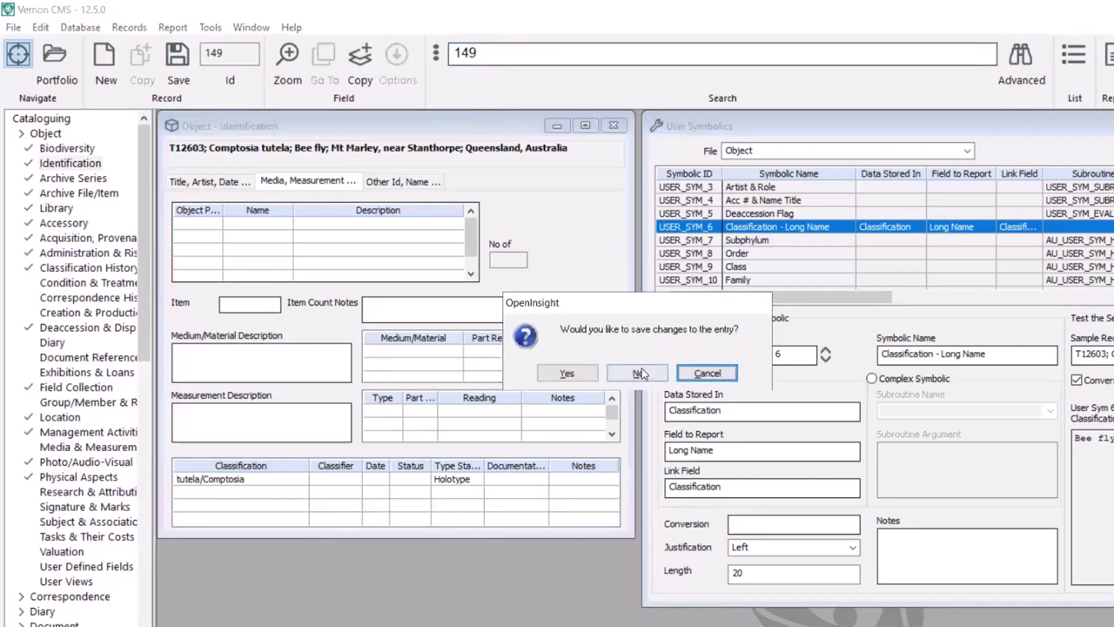
key(Return)
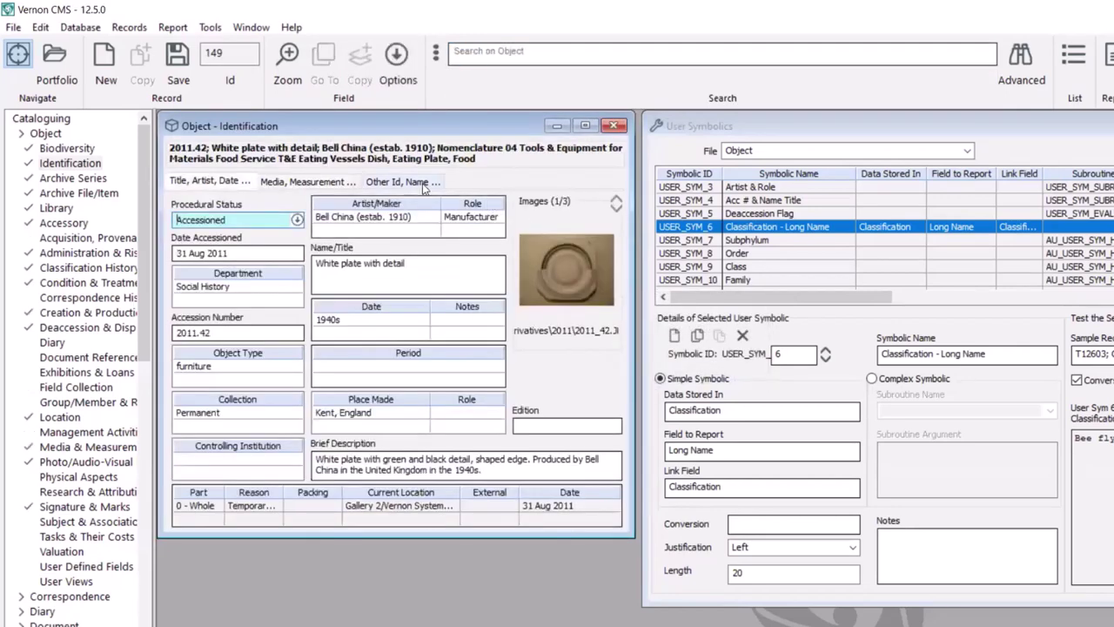
click(418, 182)
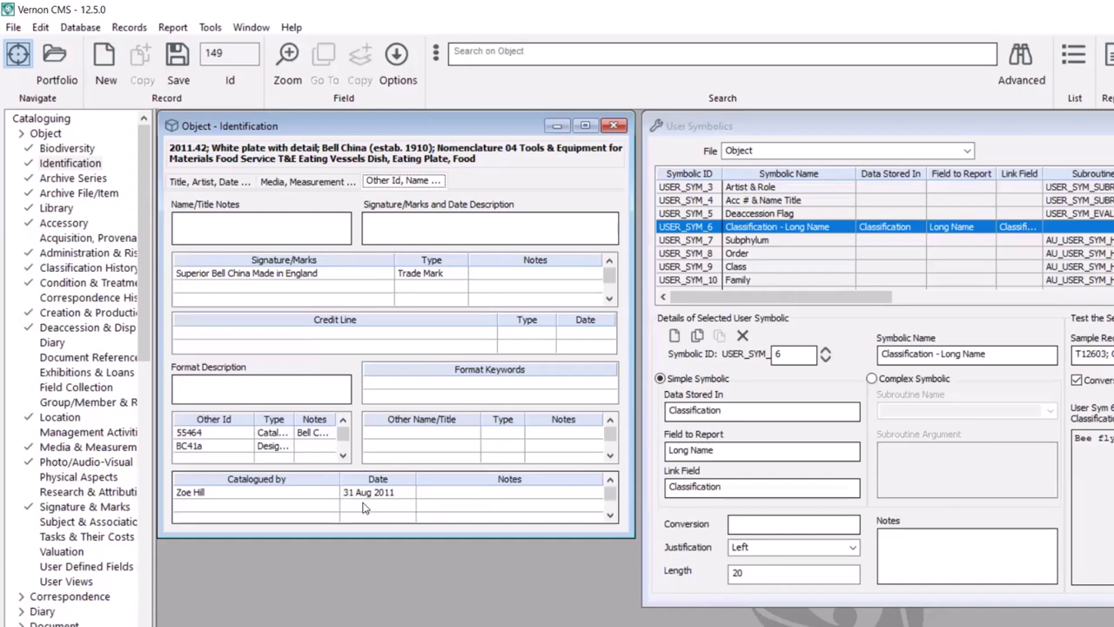
click(272, 448)
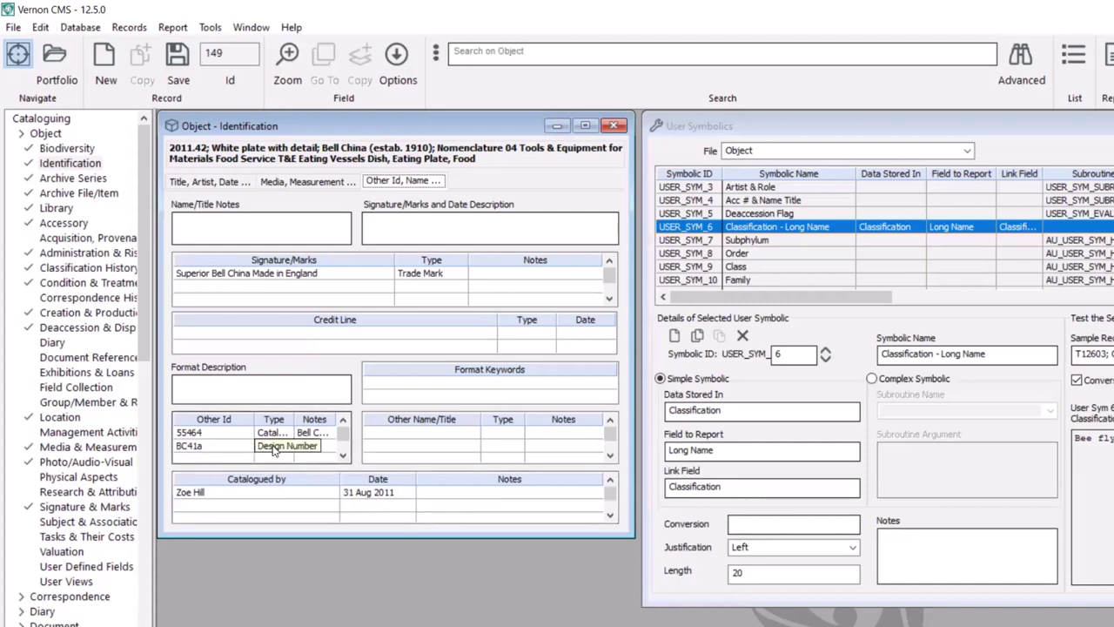
click(274, 448)
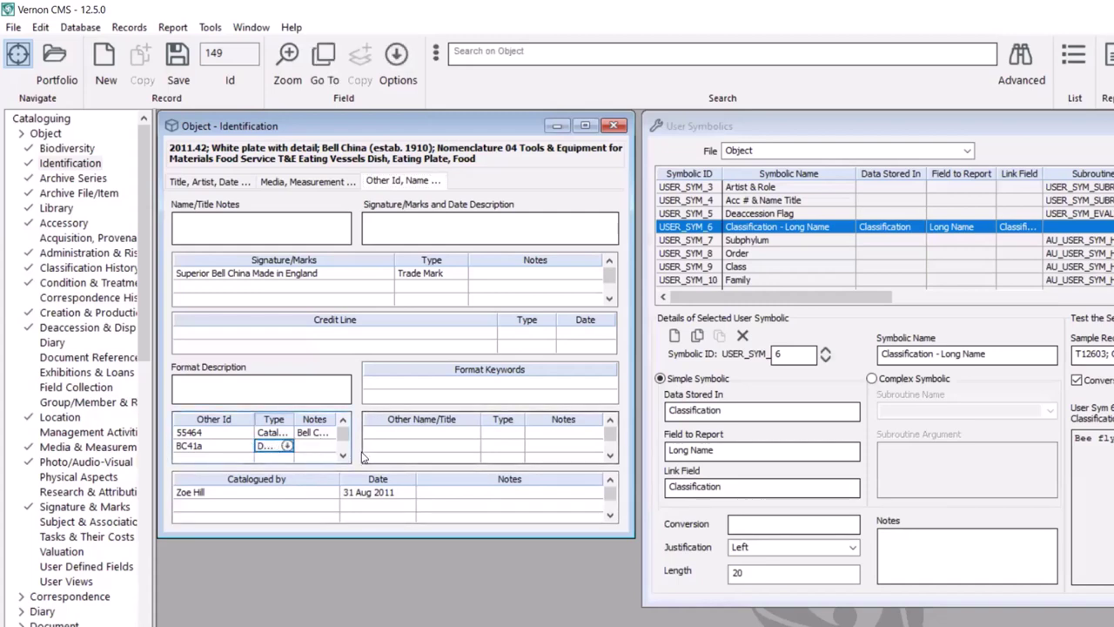
key(F4)
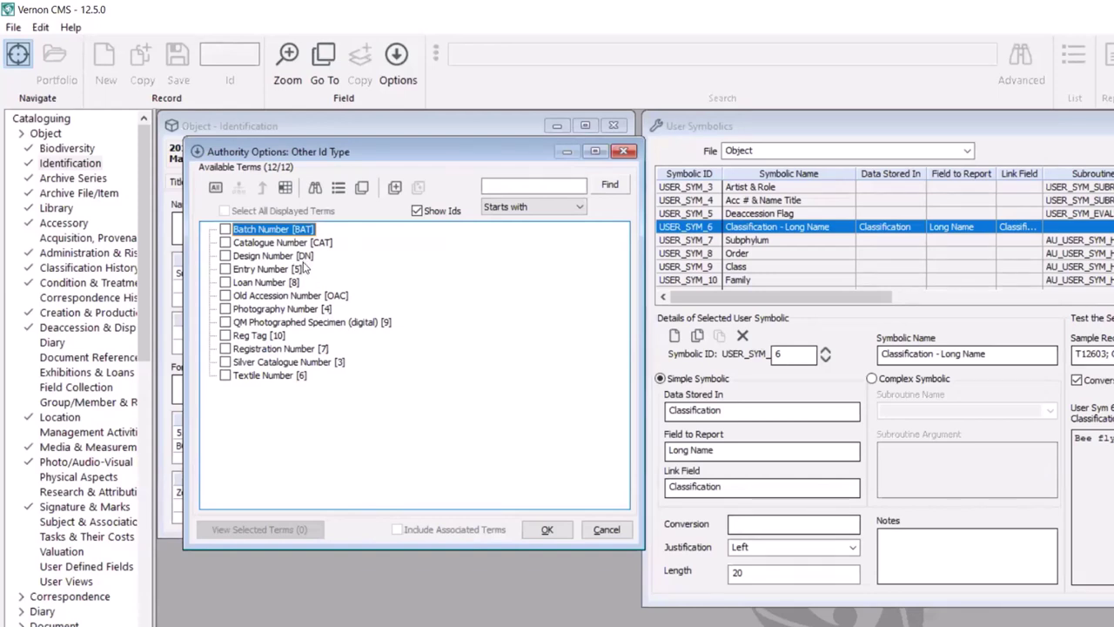
click(606, 530)
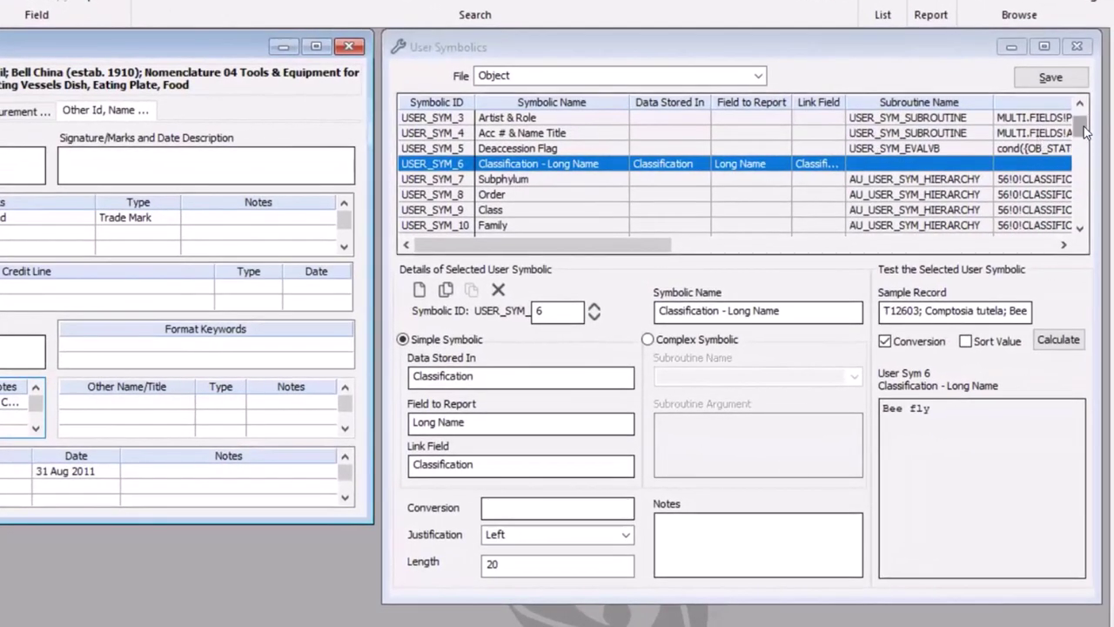
Select USER_SYM_36 Design Number and highlight EXTRACT.AMV, OTHER_ID_TYPE, DN and OTHER_ID in its argument.
drag(1079, 128, 1077, 217)
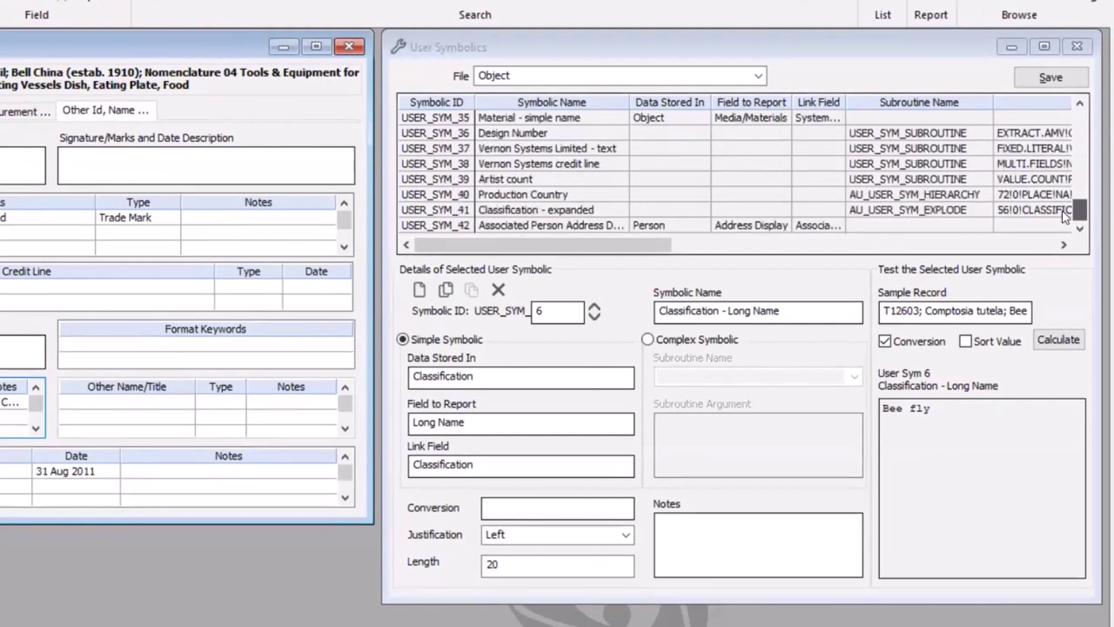
click(493, 138)
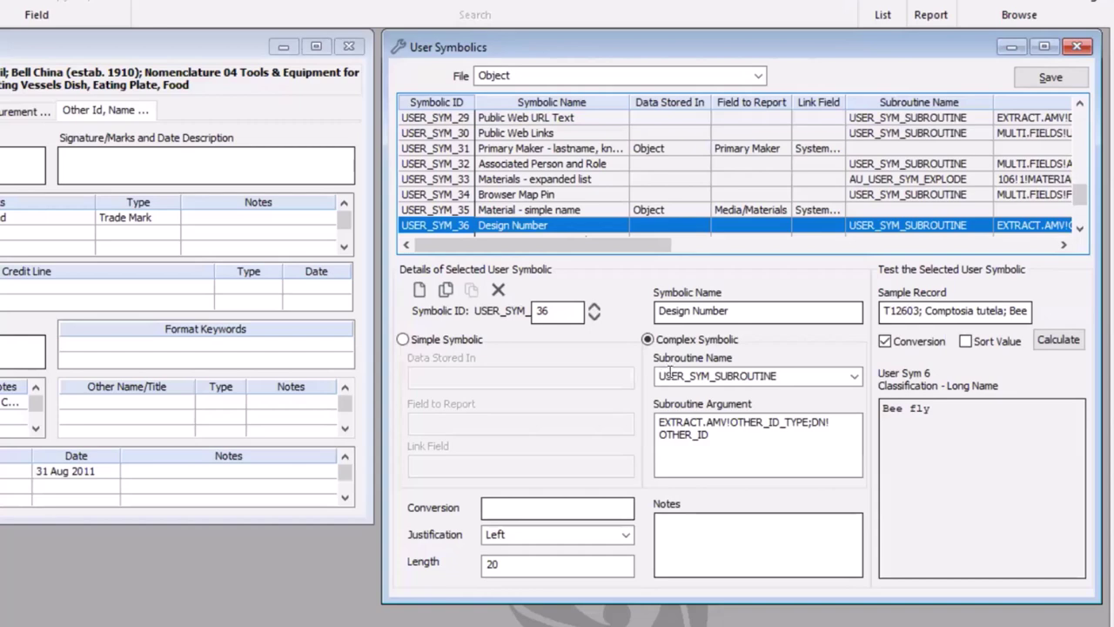
click(684, 421)
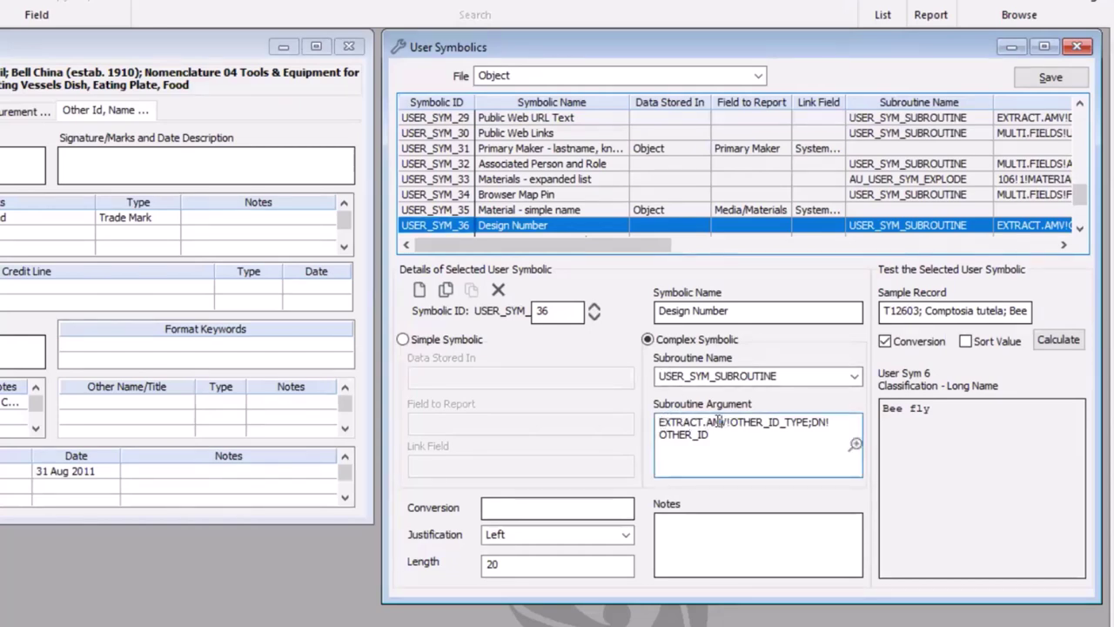
drag(725, 422, 659, 422)
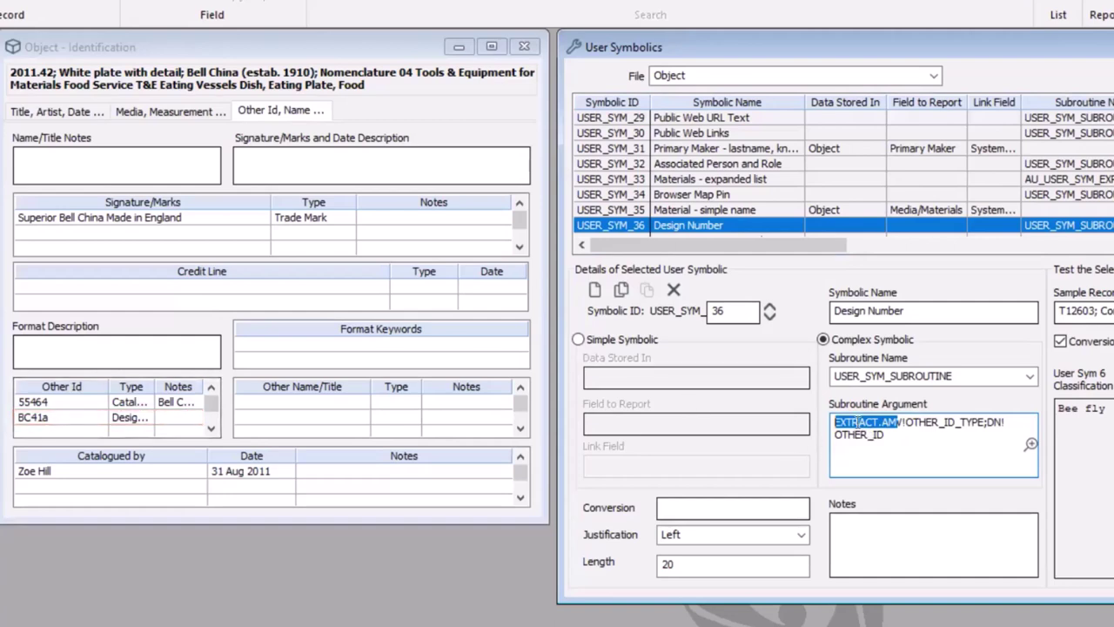
click(921, 422)
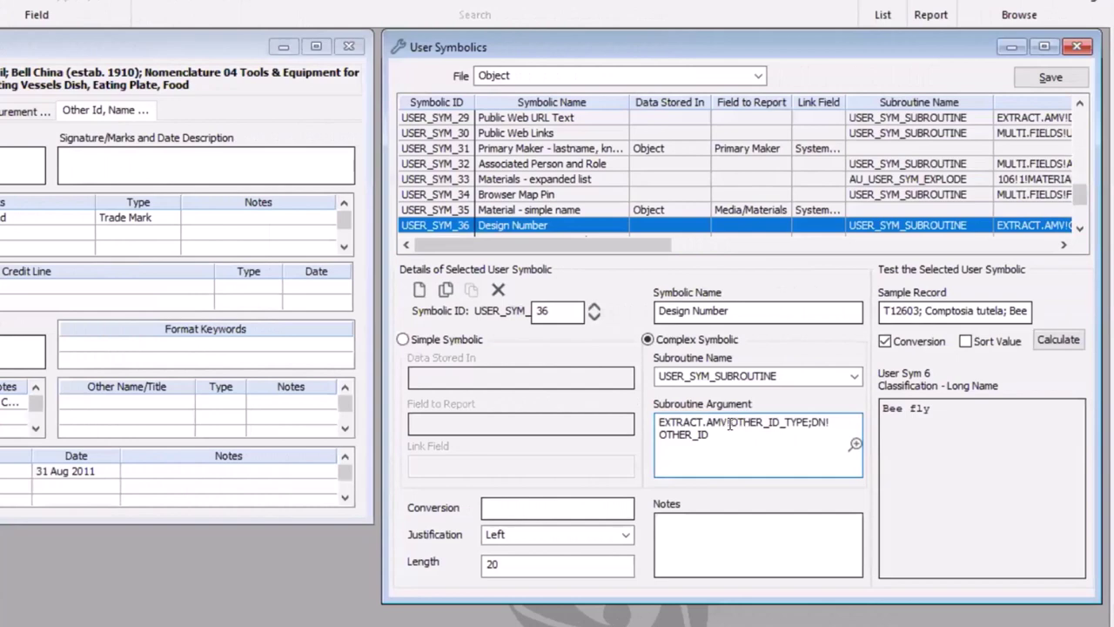
drag(727, 422, 810, 422)
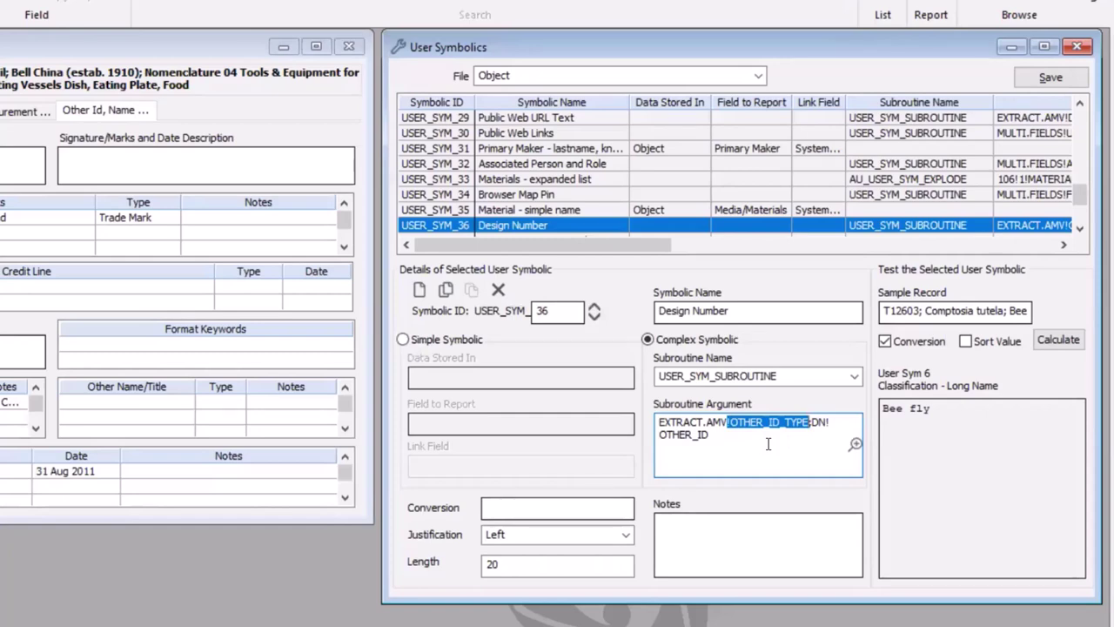
click(812, 423)
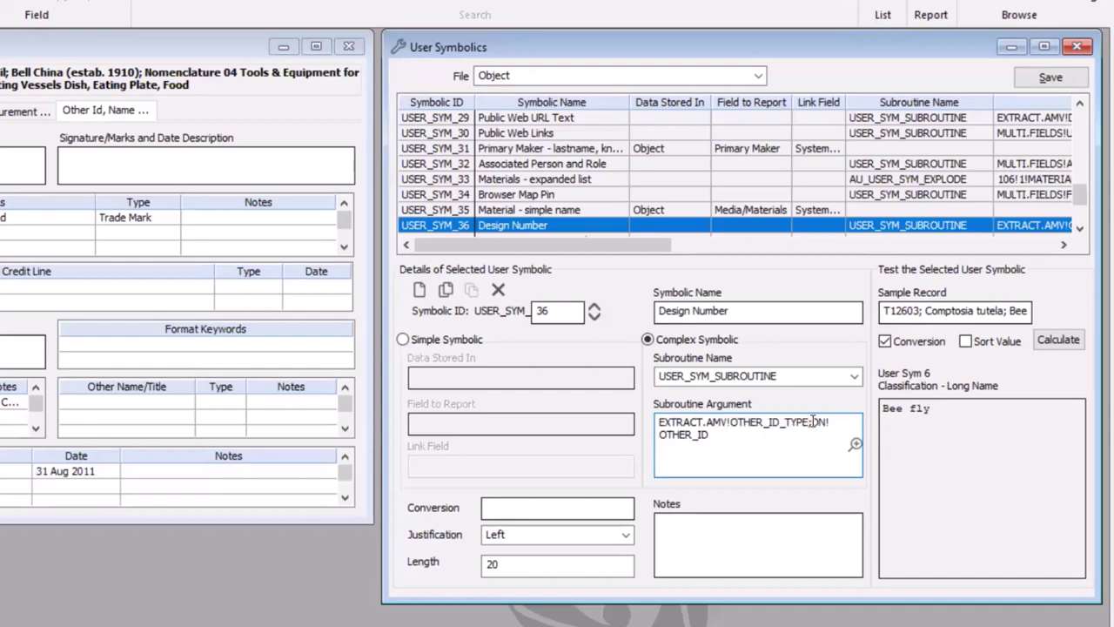
drag(814, 422, 829, 424)
drag(709, 435, 659, 437)
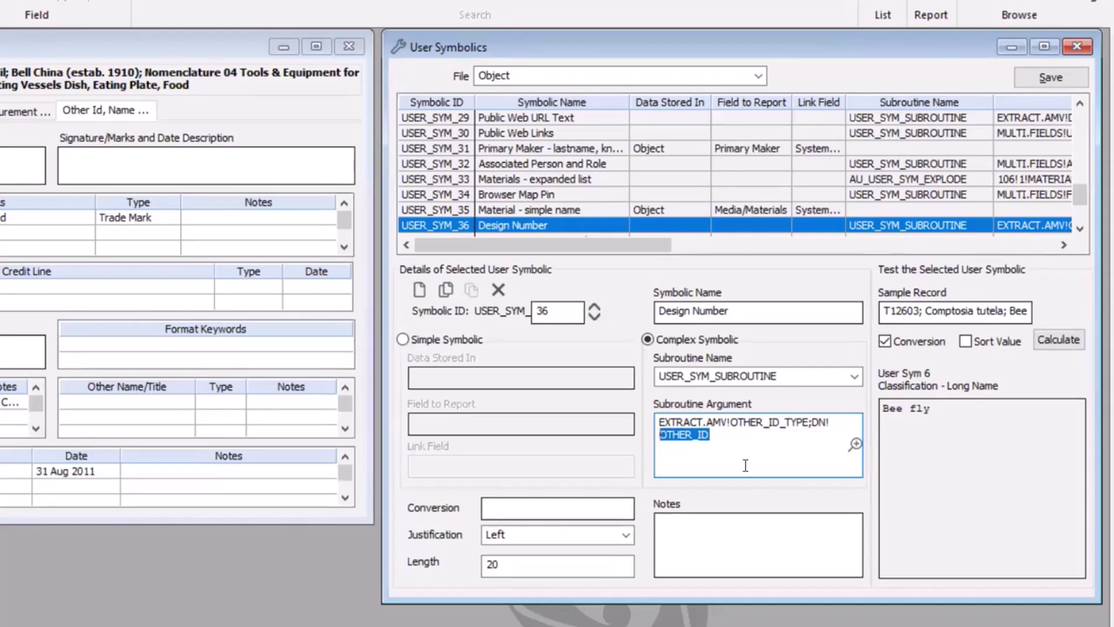
Test the Design Number symbolic on record 2011.42, returning BC41a, then bring up Vernon CMS Help.
click(885, 310)
drag(885, 310, 1087, 324)
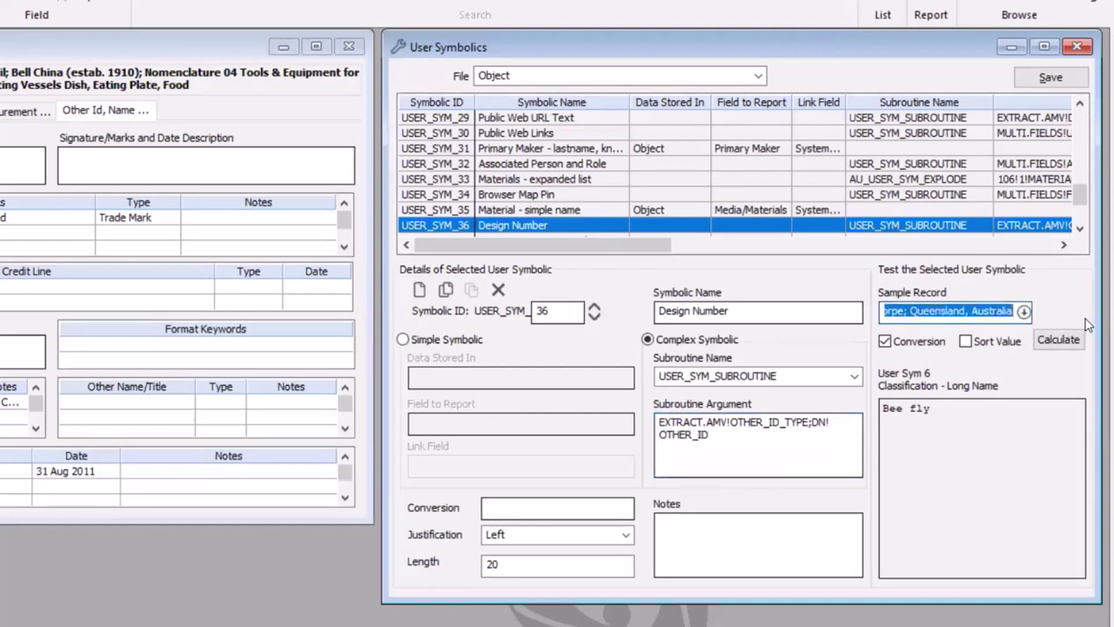
key(BackSpace)
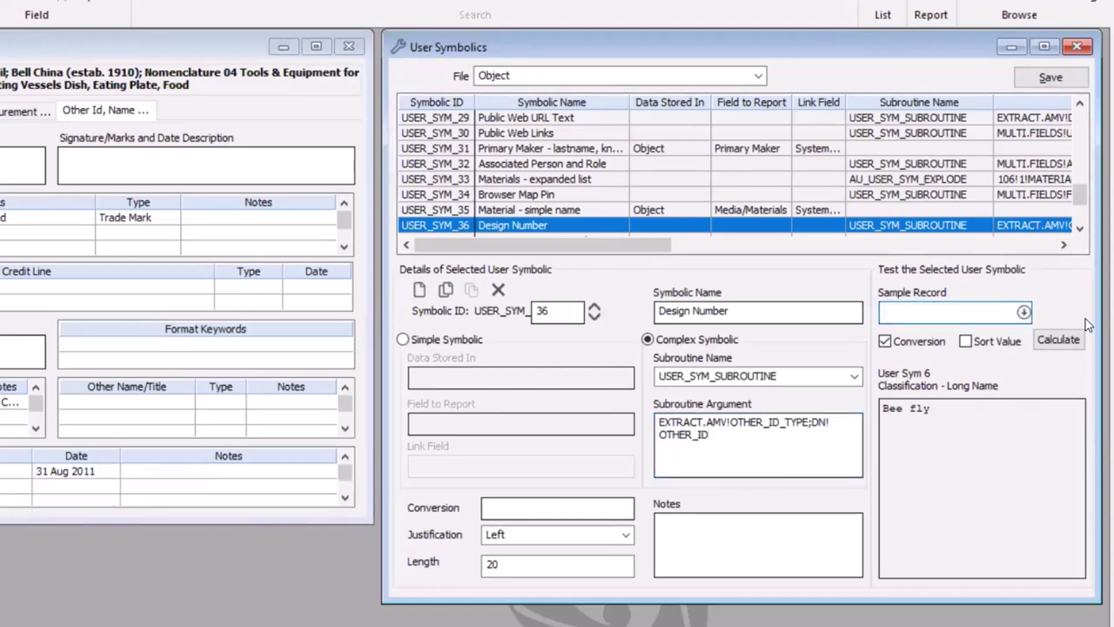
text(2011.42)
key(Tab)
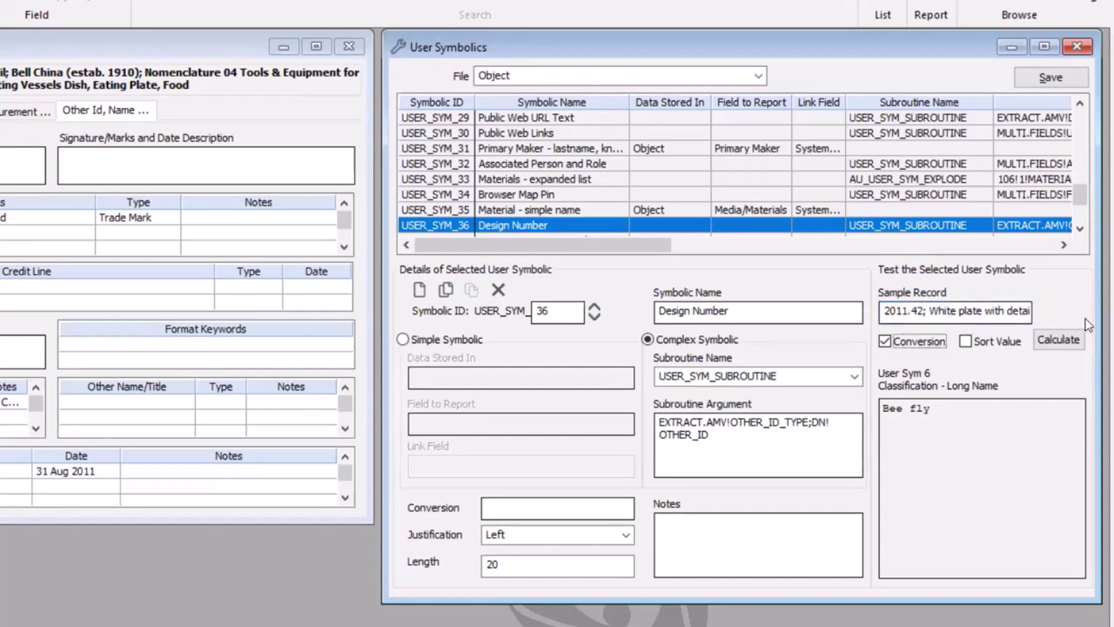
click(1078, 343)
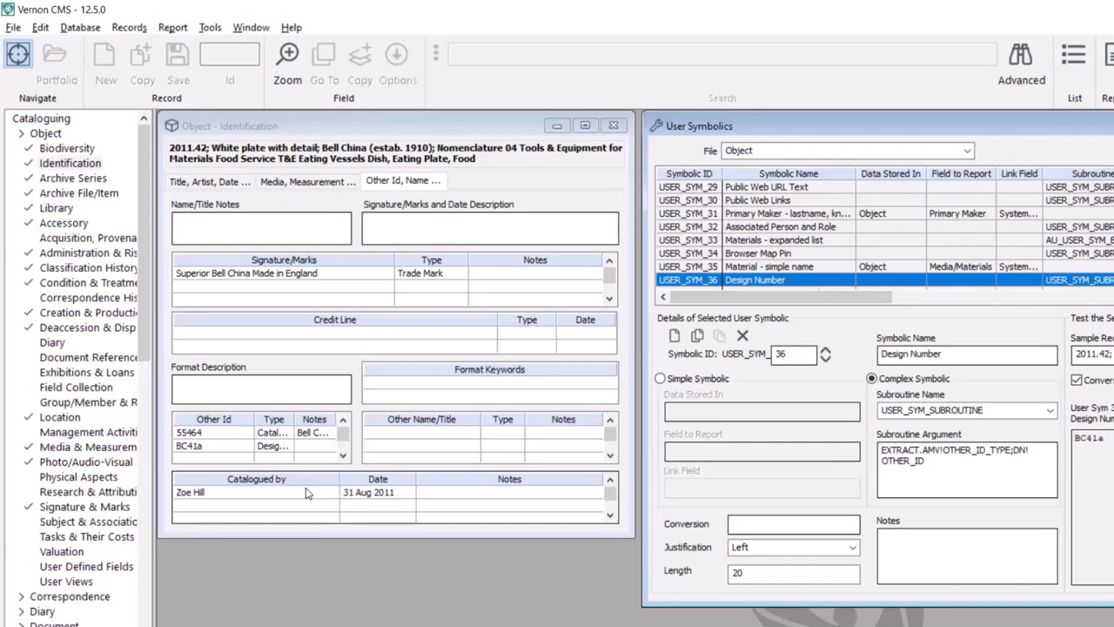
key(F1)
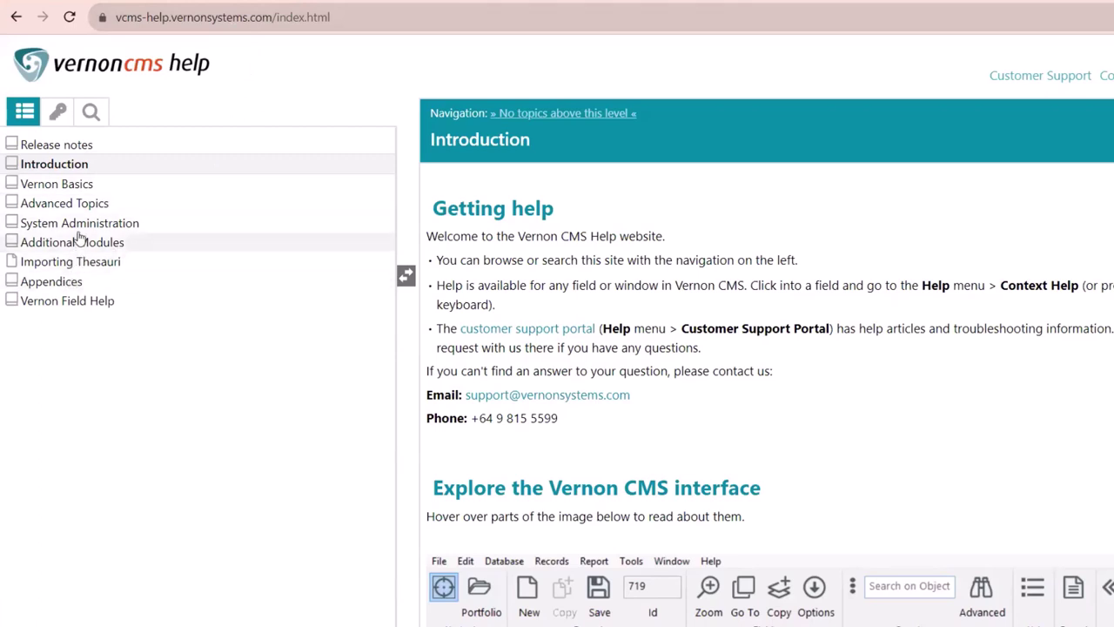
Read the Simple User Symbolics help under Advanced Topics, then return to the User Symbolics overview.
click(91, 203)
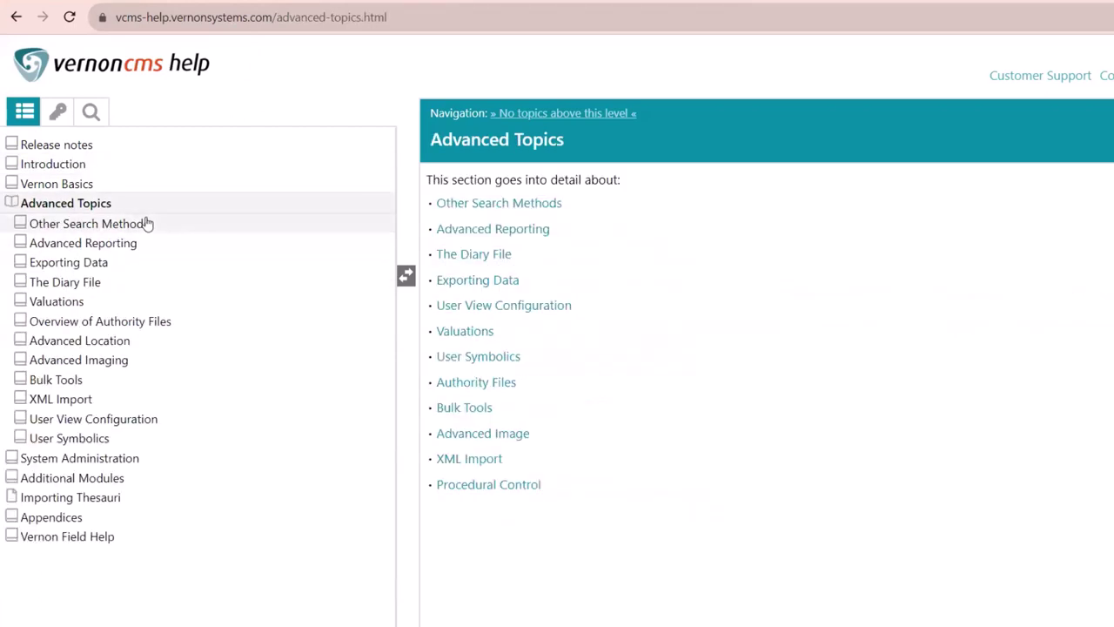
click(67, 441)
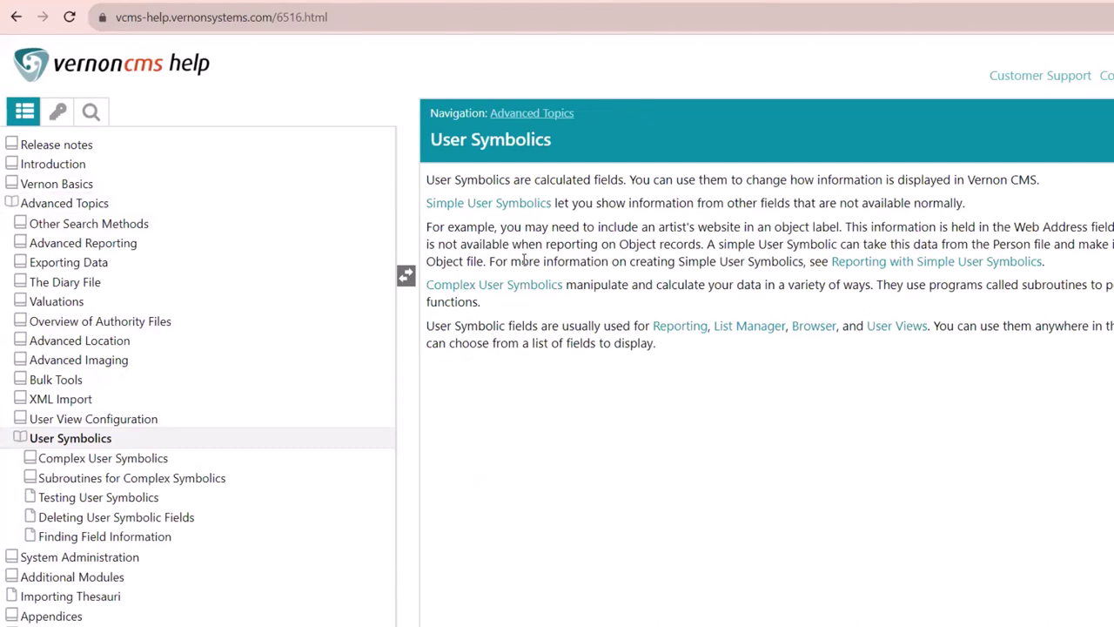
click(520, 207)
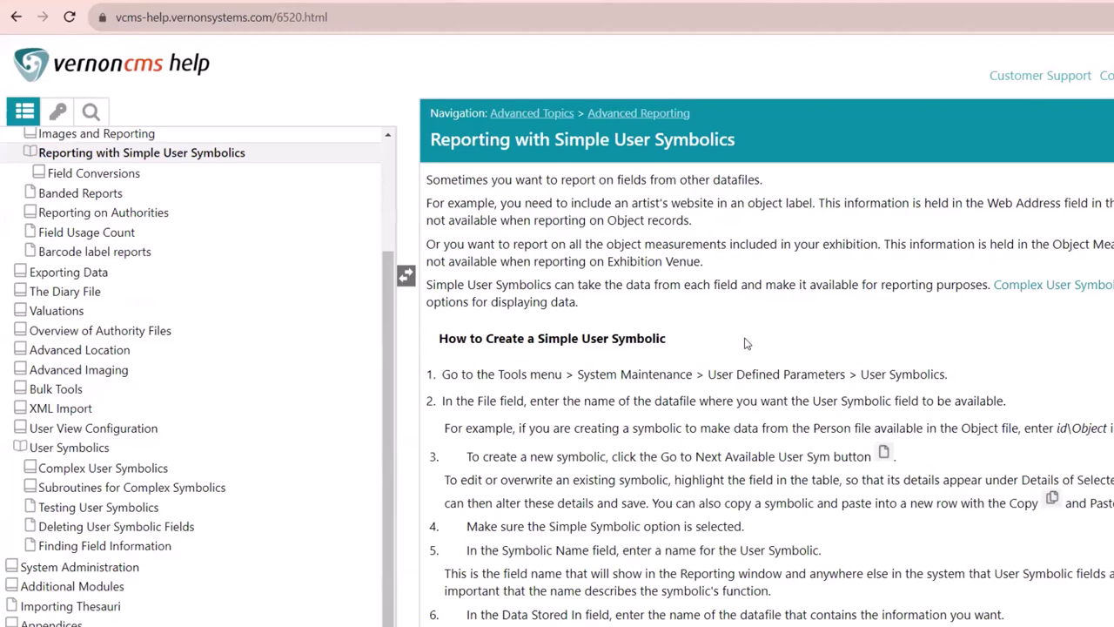
scroll(739, 341, down, 5)
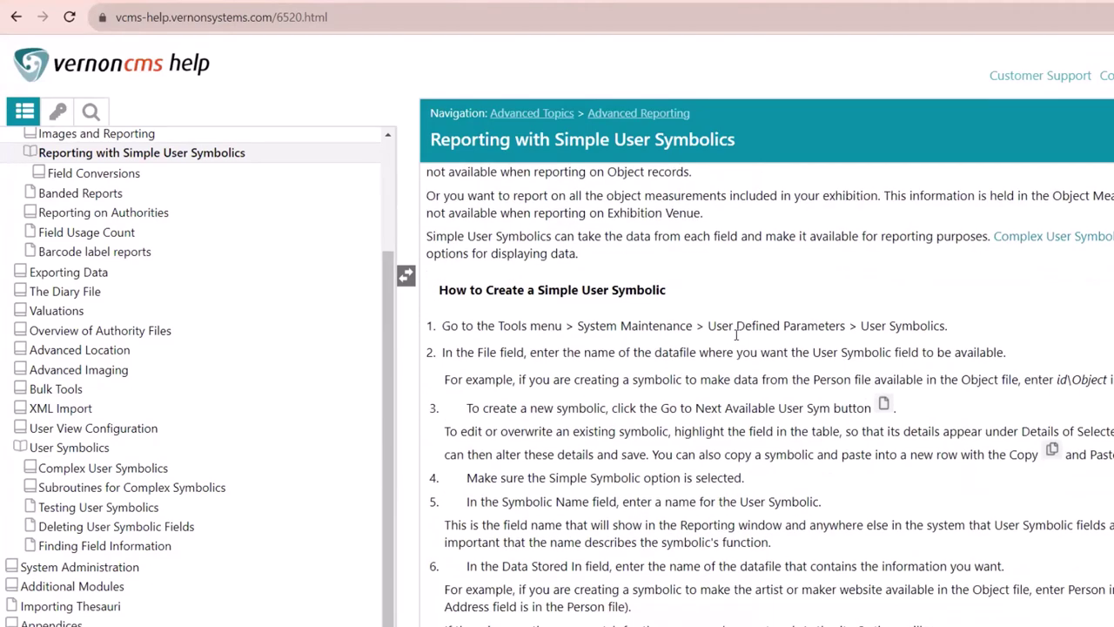
scroll(731, 326, down, 1)
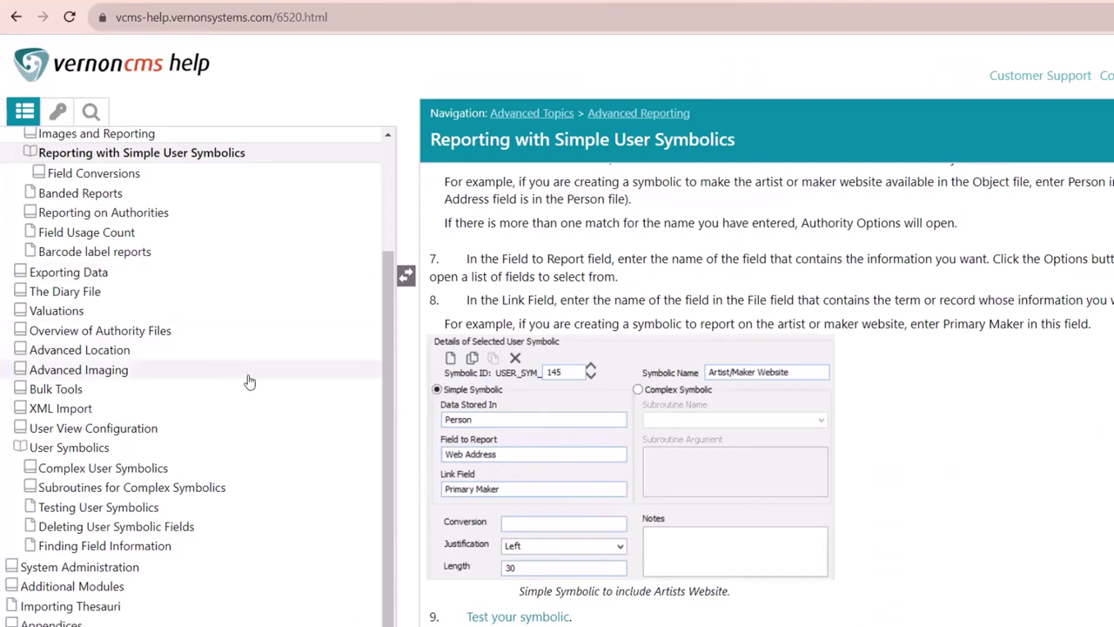
click(70, 447)
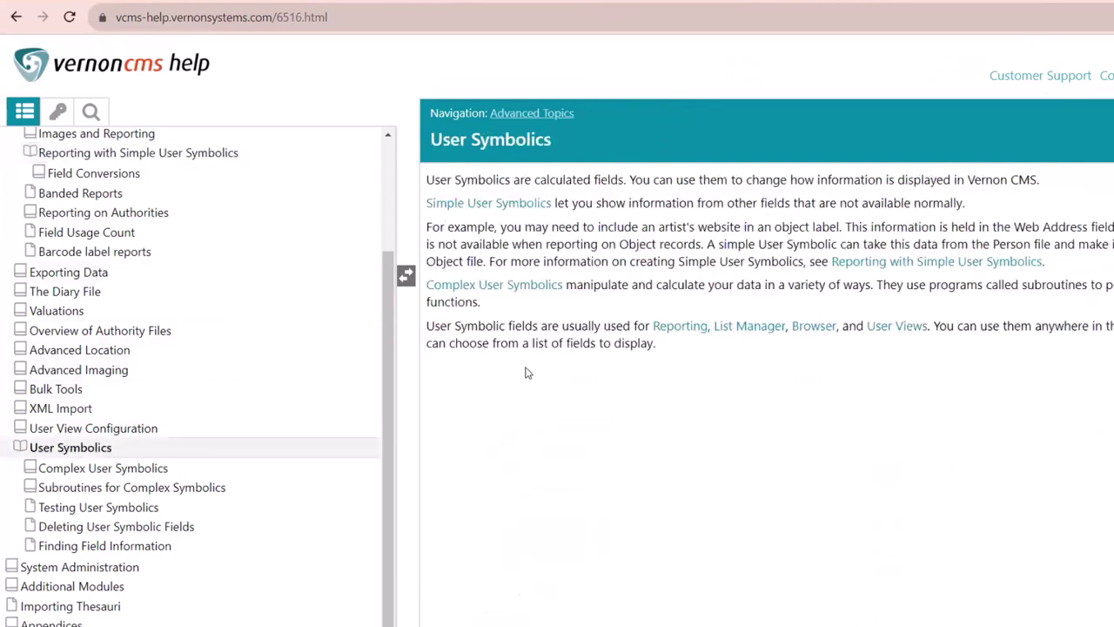
Go from the Creating a Complex User Symbolic help page to its Subroutine Name subroutine list.
click(519, 287)
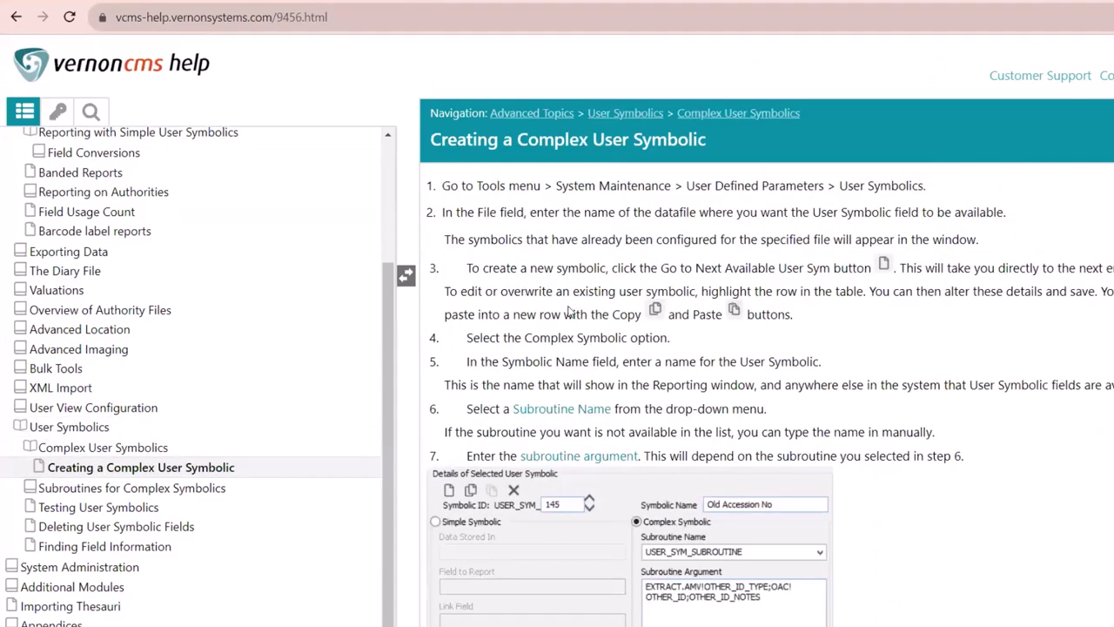
scroll(561, 300, down, 3)
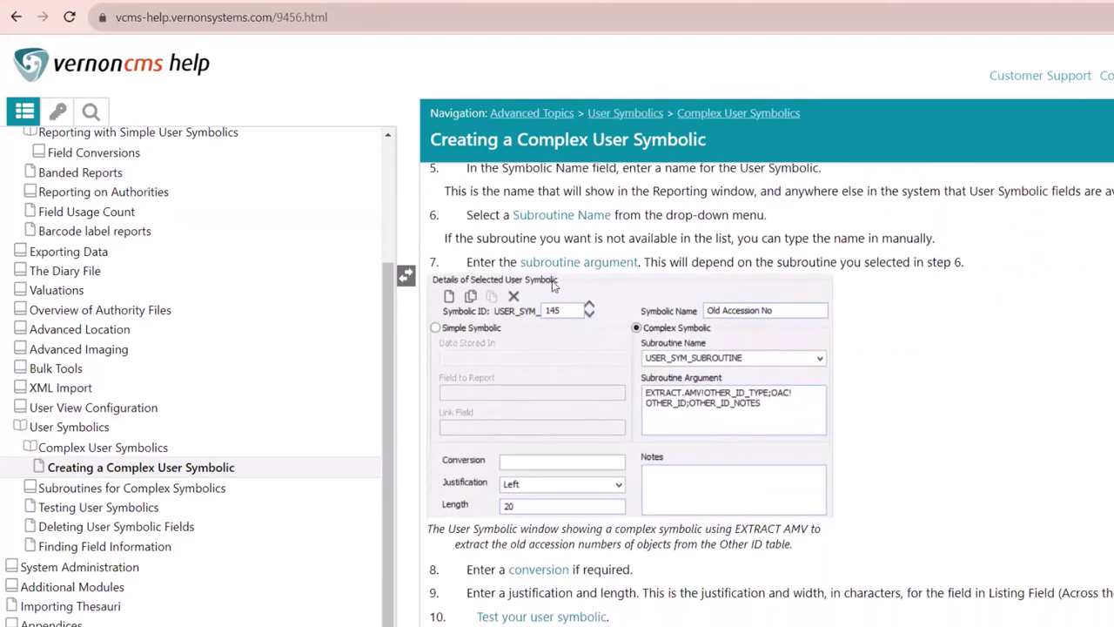
click(562, 217)
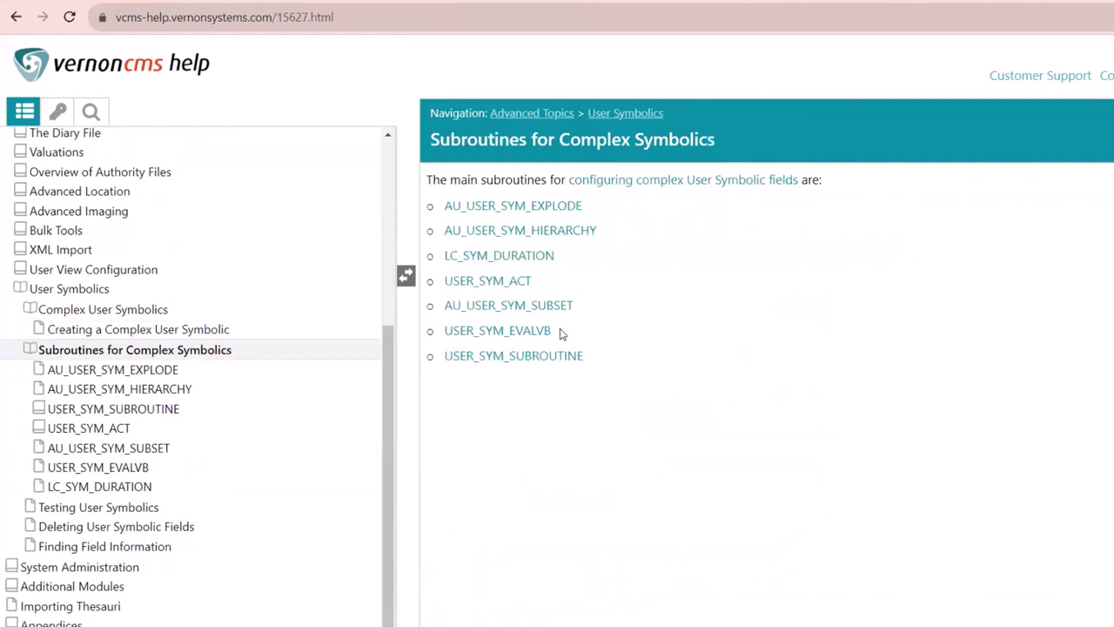
Open the EXTRACT.AMV help under USER_SYM_SUBROUTINE and read its argument syntax and parameters arg2–arg6.
click(521, 357)
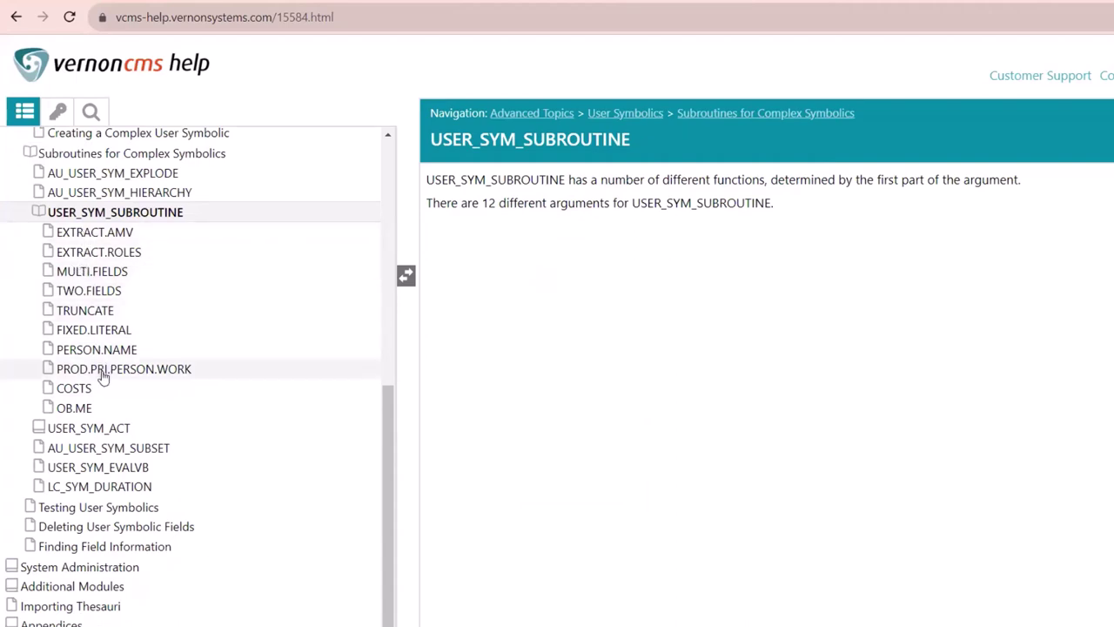
click(103, 235)
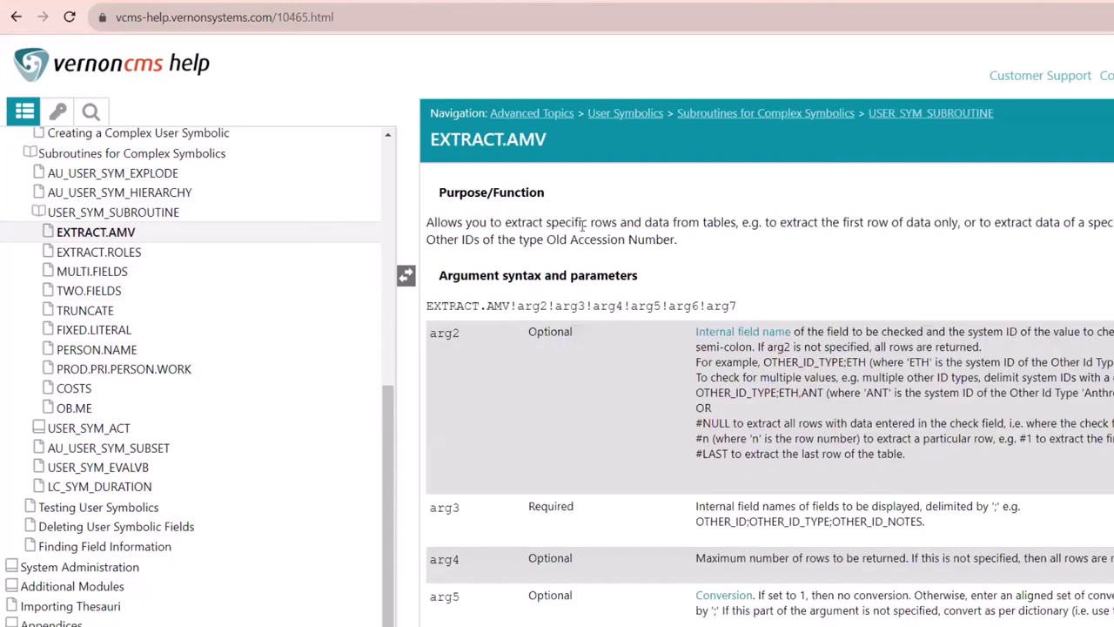
scroll(605, 263, down, 1)
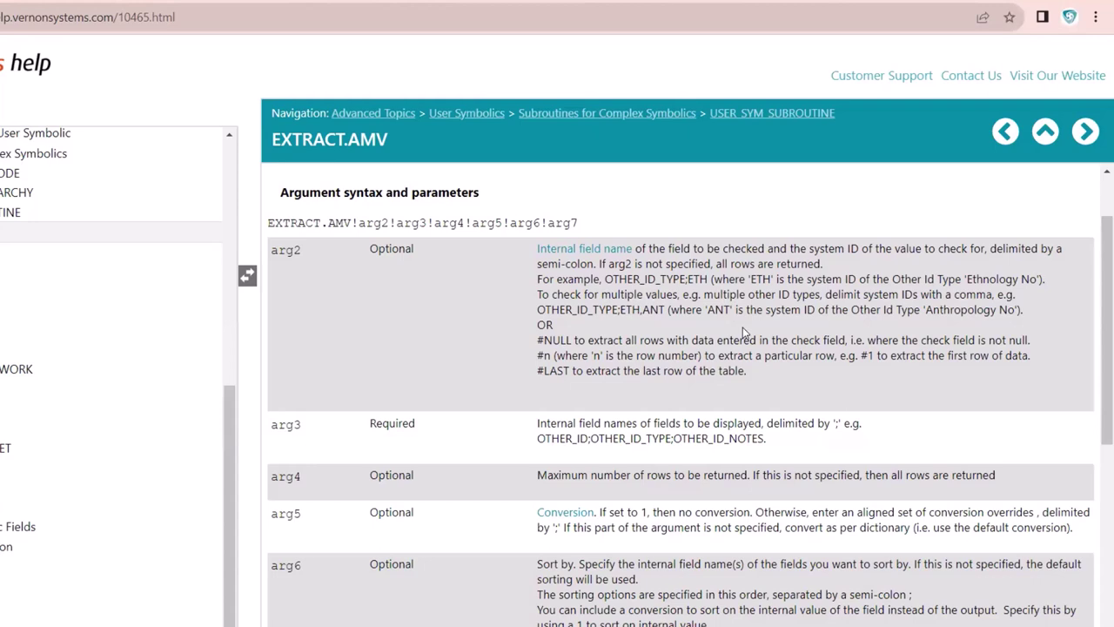
scroll(743, 329, down, 1)
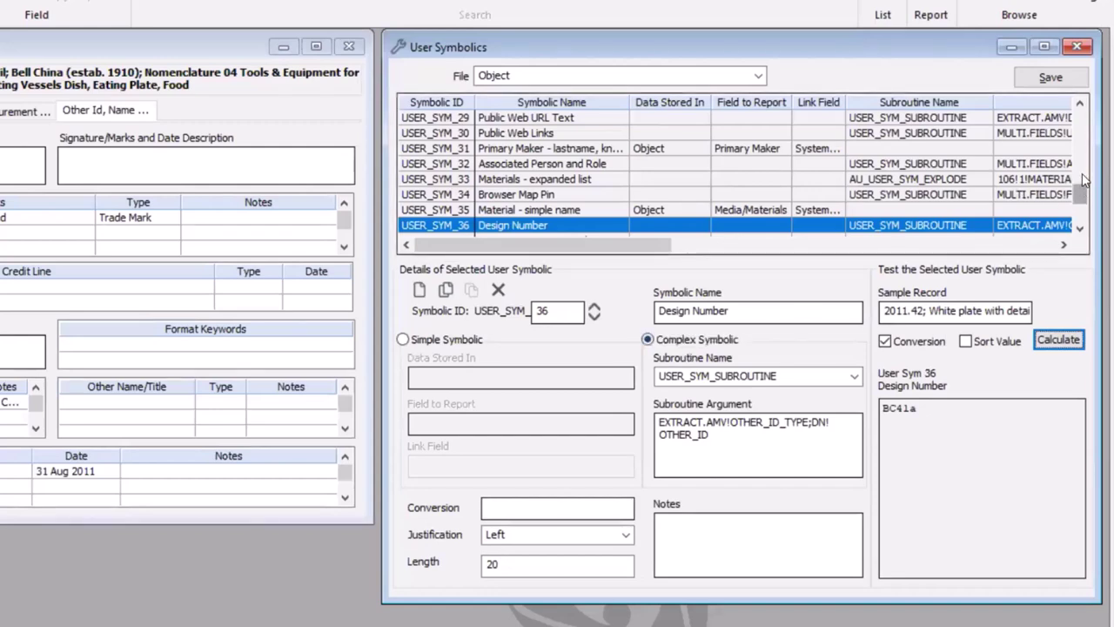
scroll(1084, 178, up, 10)
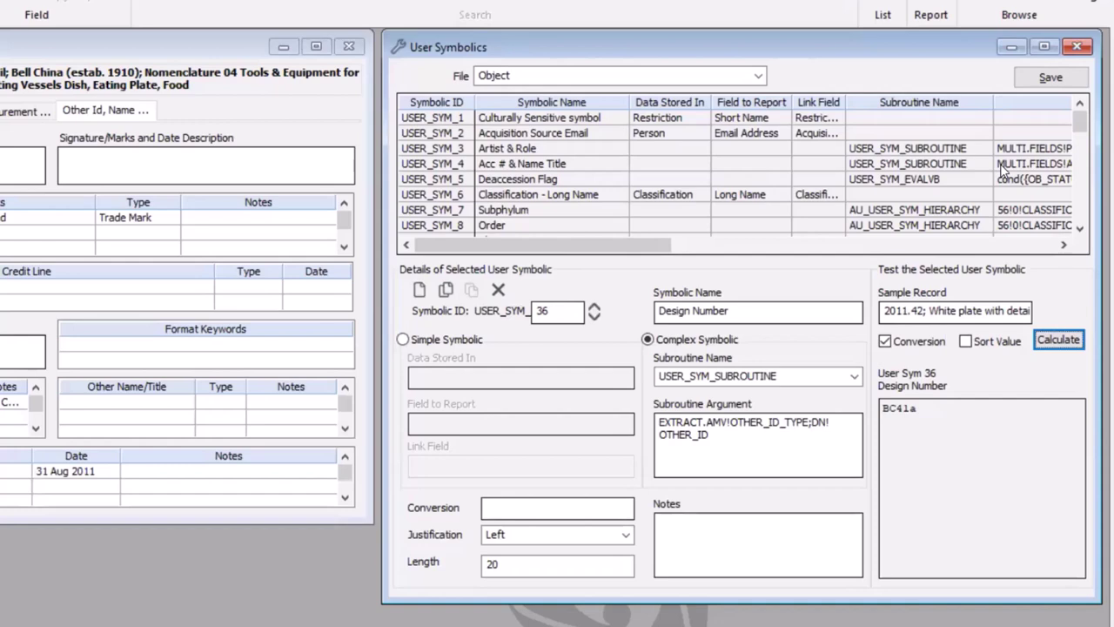
Load the USER_SYM_3 Artist & Role symbolic and enter 246 as its sample record.
click(462, 150)
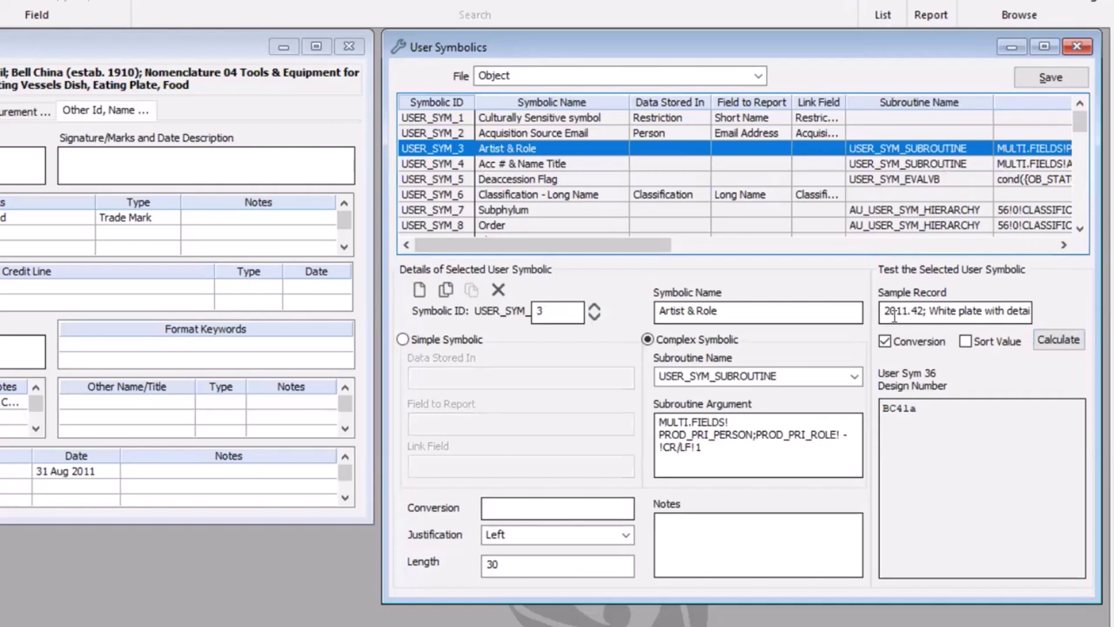
drag(883, 311, 1027, 312)
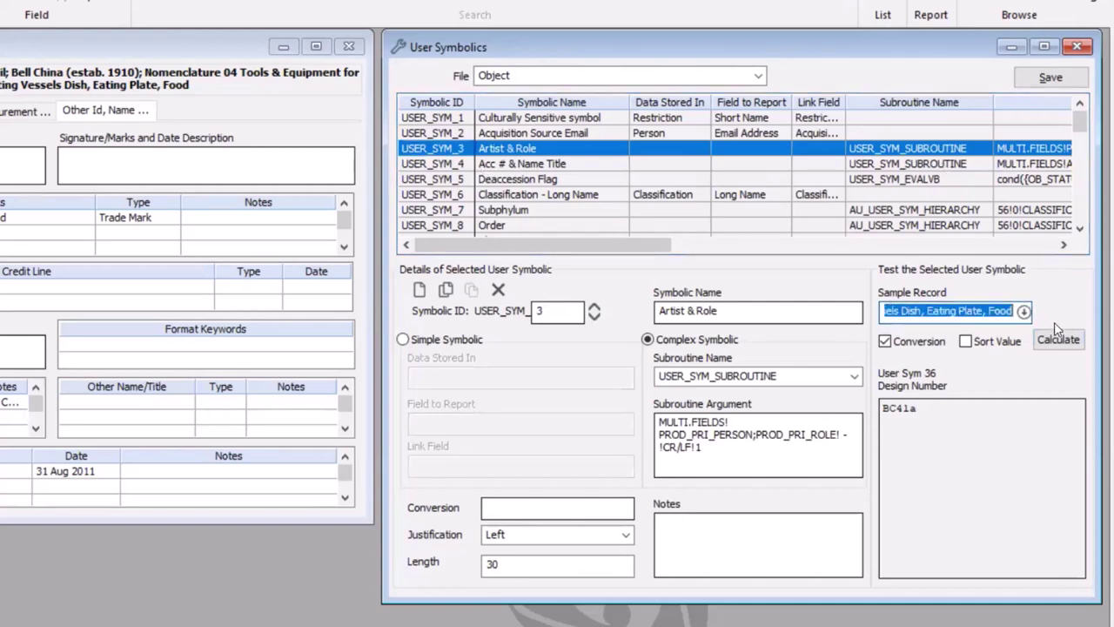
text(246)
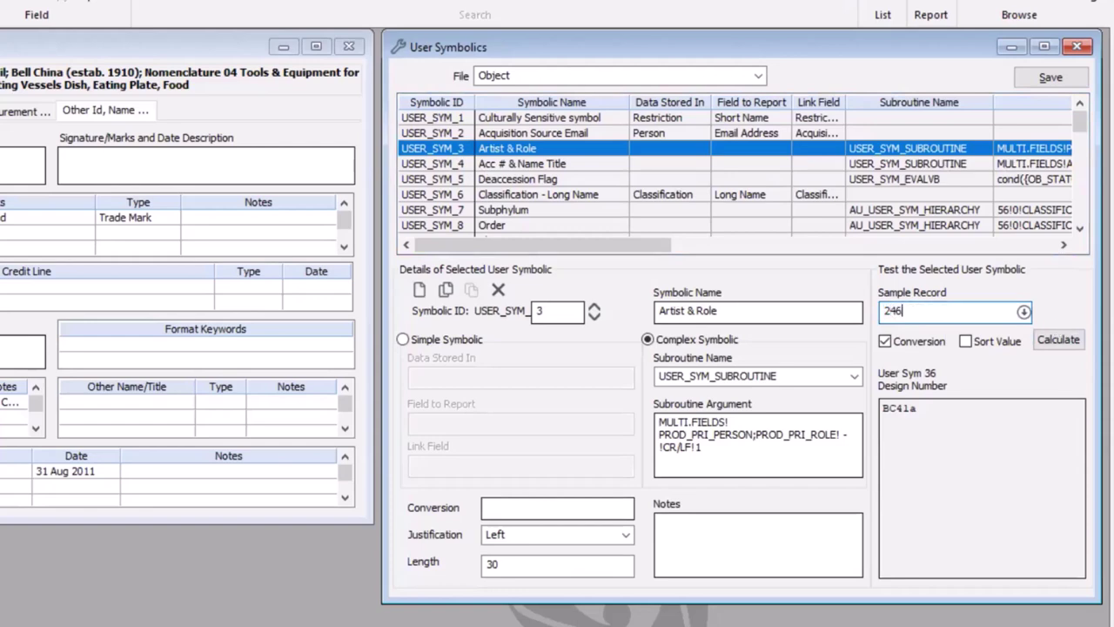
key(Tab)
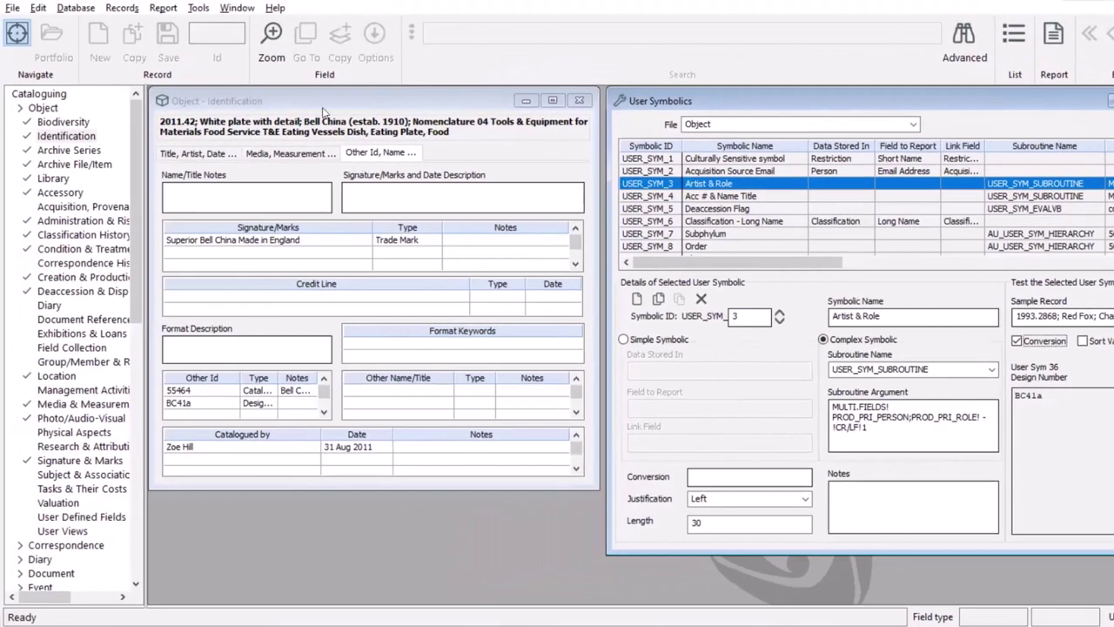
Search the Object window for record 246, discarding unsaved changes, to load Red Fox.
click(428, 103)
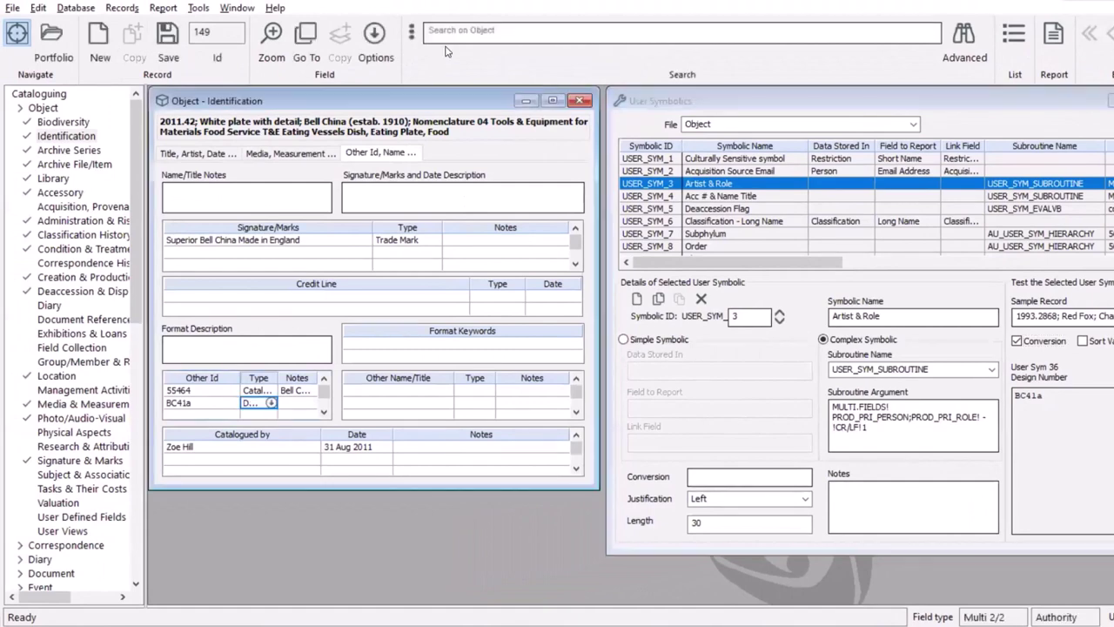
click(445, 32)
text(246)
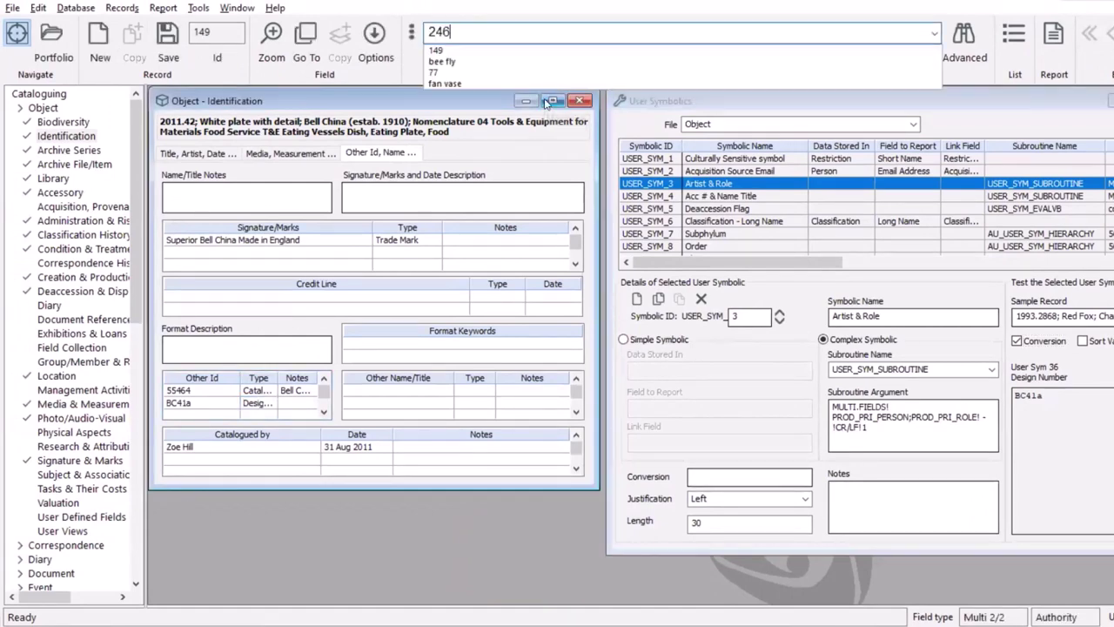
key(Return)
click(611, 338)
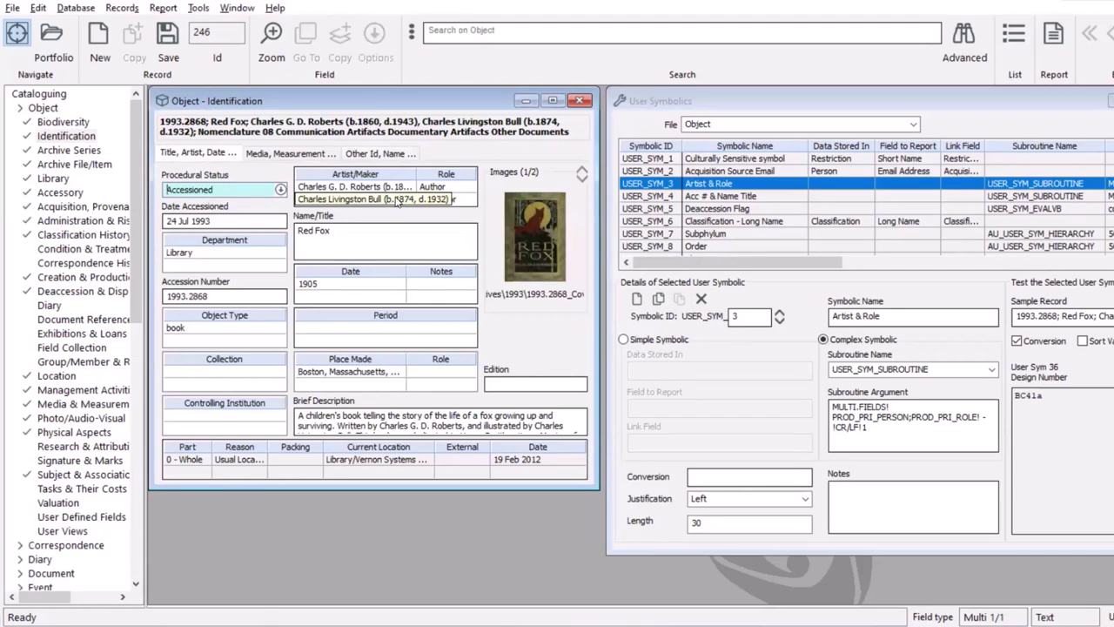
Show Database Information for the Artist/Maker field's internal names PROD_PRI_PERSON and PROD_PRI_ROLE.
click(331, 188)
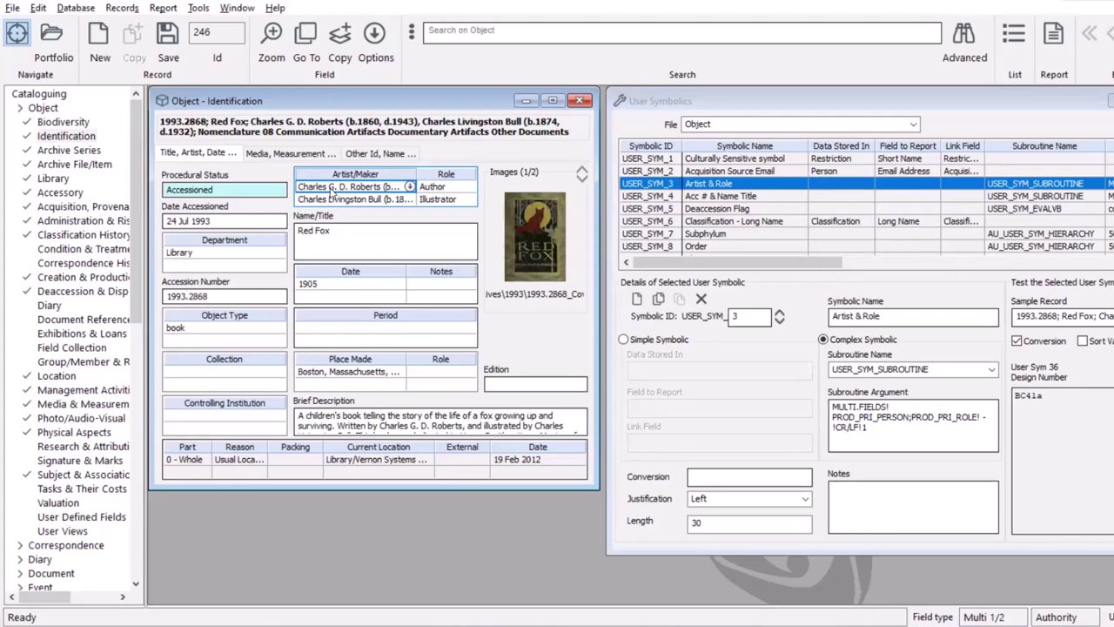
key(ctrl+shift+d)
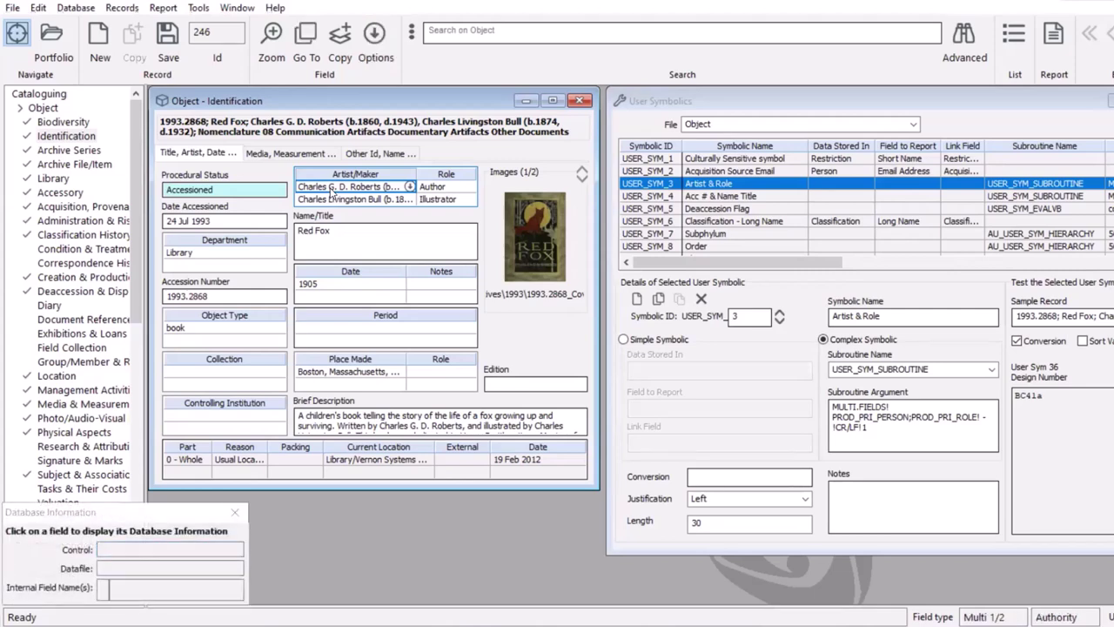
click(331, 189)
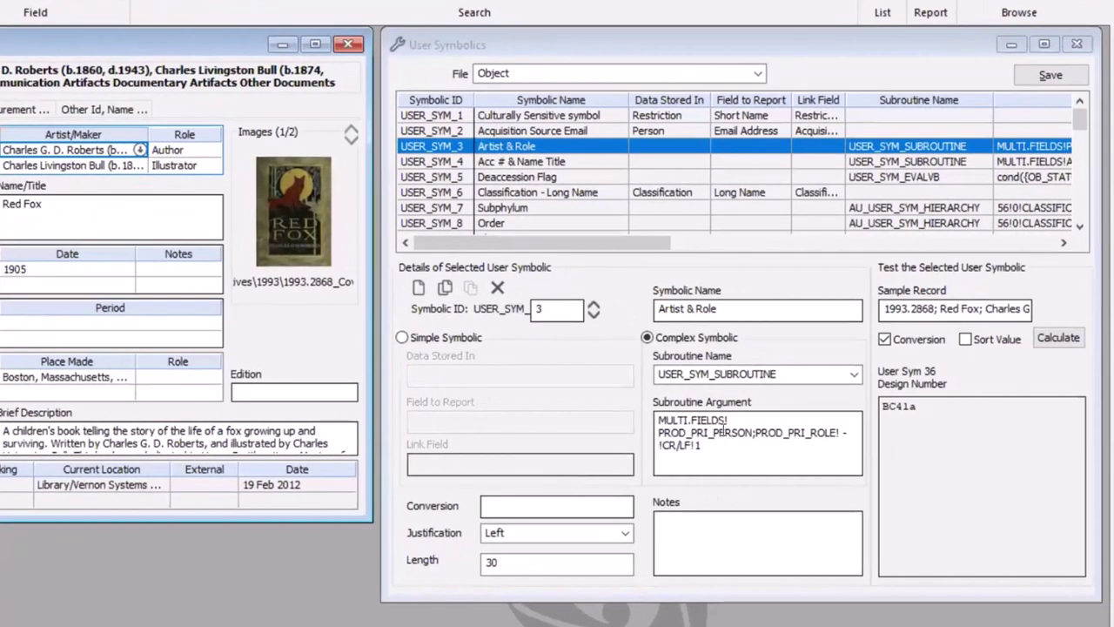
Calculate the Artist & Role symbolic on Red Fox, returning Author and Illustrator.
click(1062, 340)
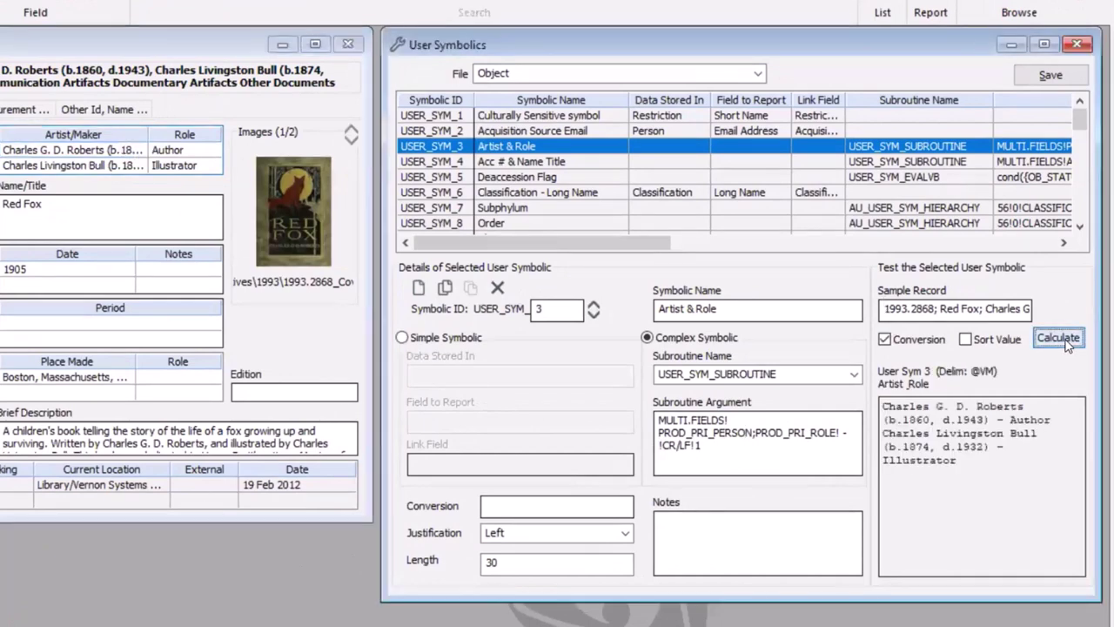
click(1079, 488)
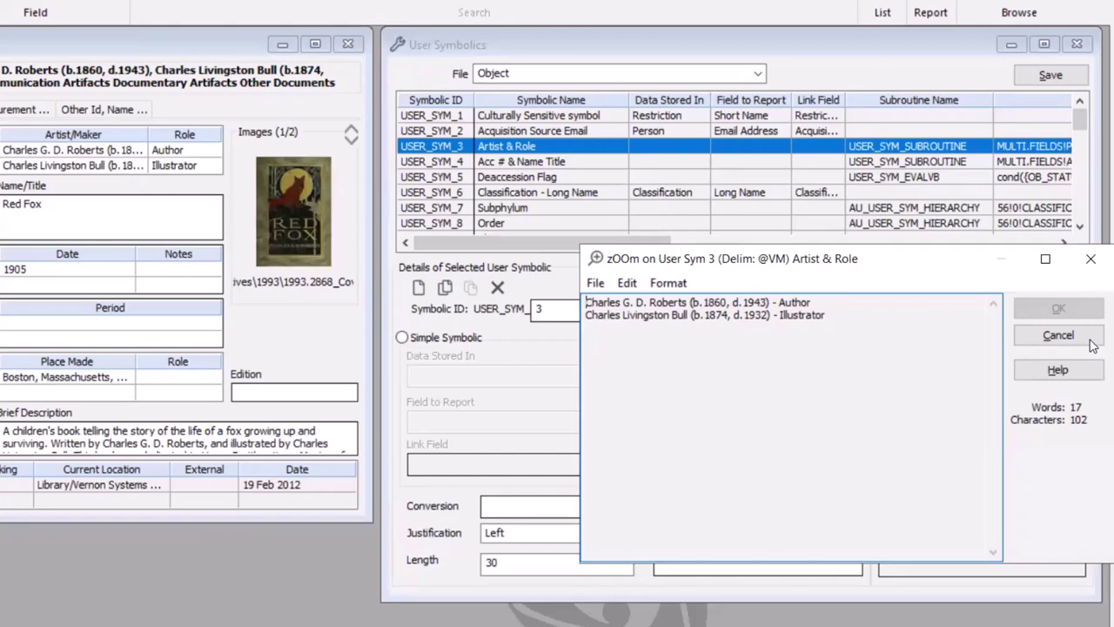
click(1091, 259)
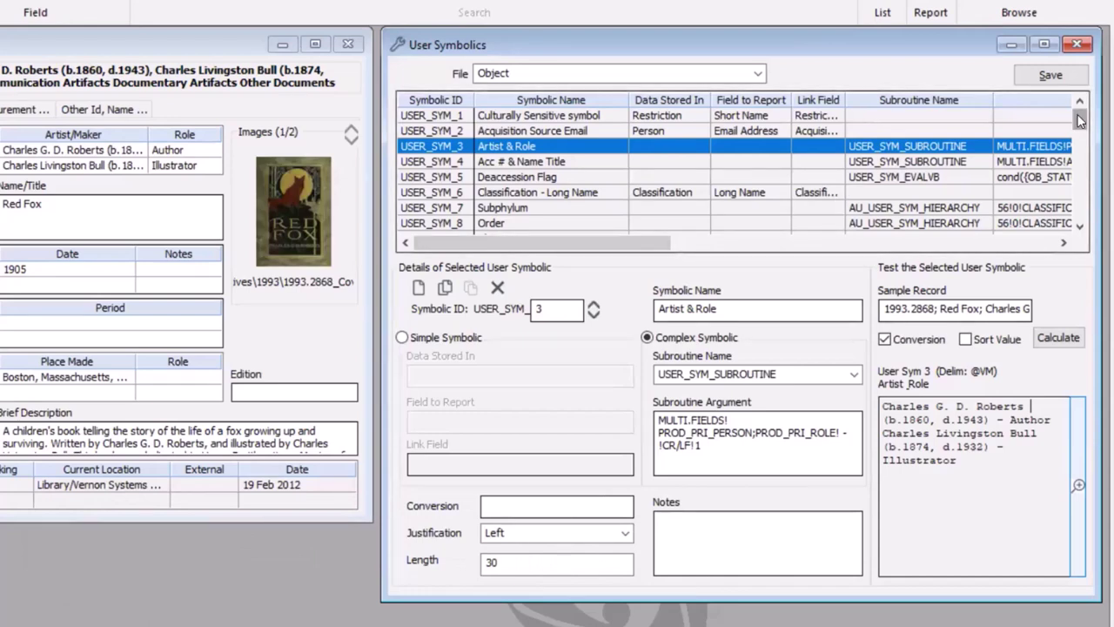
drag(1083, 122, 1082, 206)
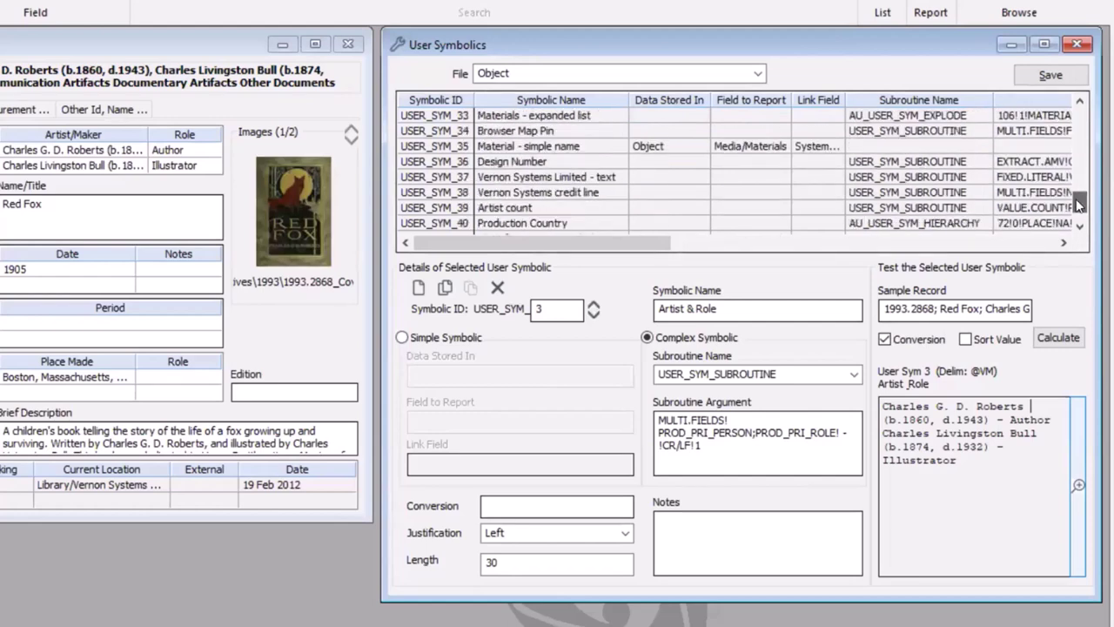
Load USER_SYM_39 Artist count and calculate it for Red Fox 1993.2868, returning 2.
click(513, 209)
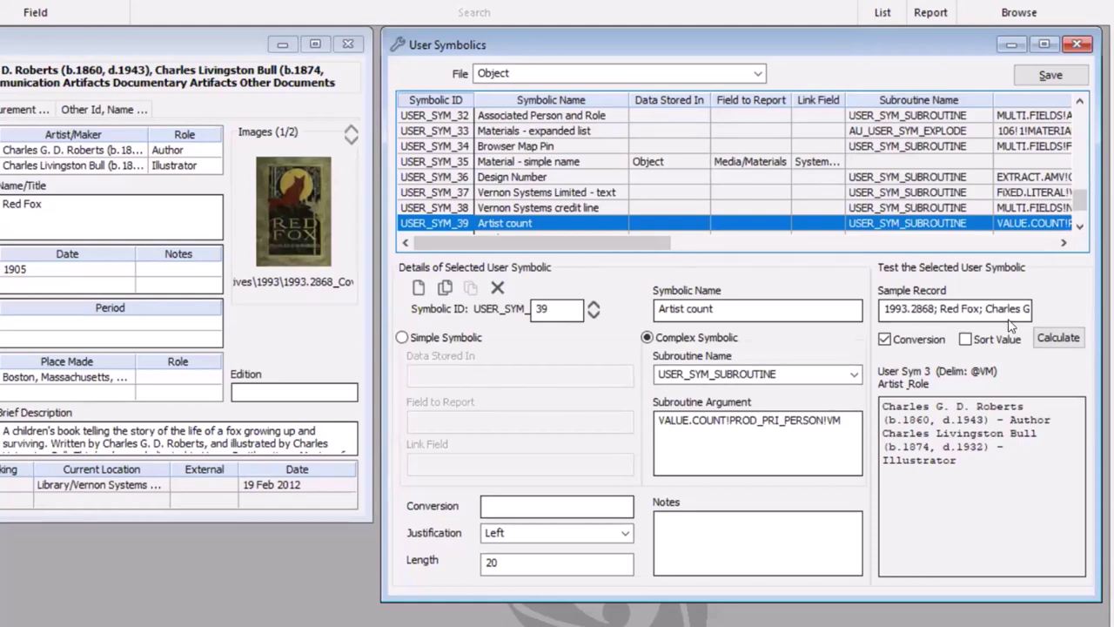
click(1064, 339)
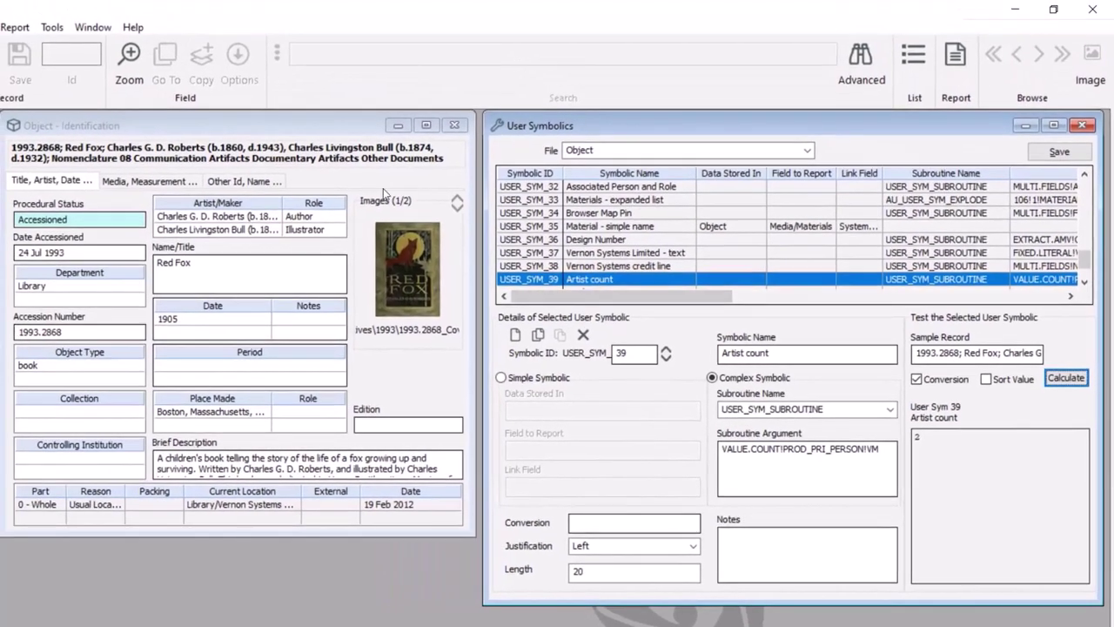
Run an advanced select search 'with user_sym_39 > 1' and browse the 10 objects found.
click(269, 129)
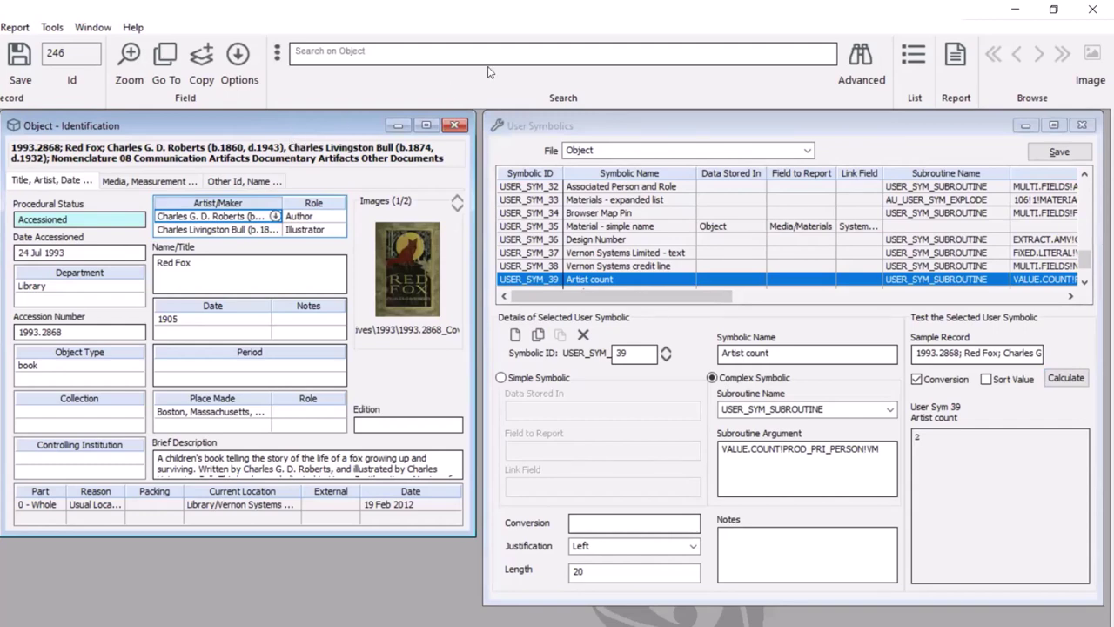
click(860, 58)
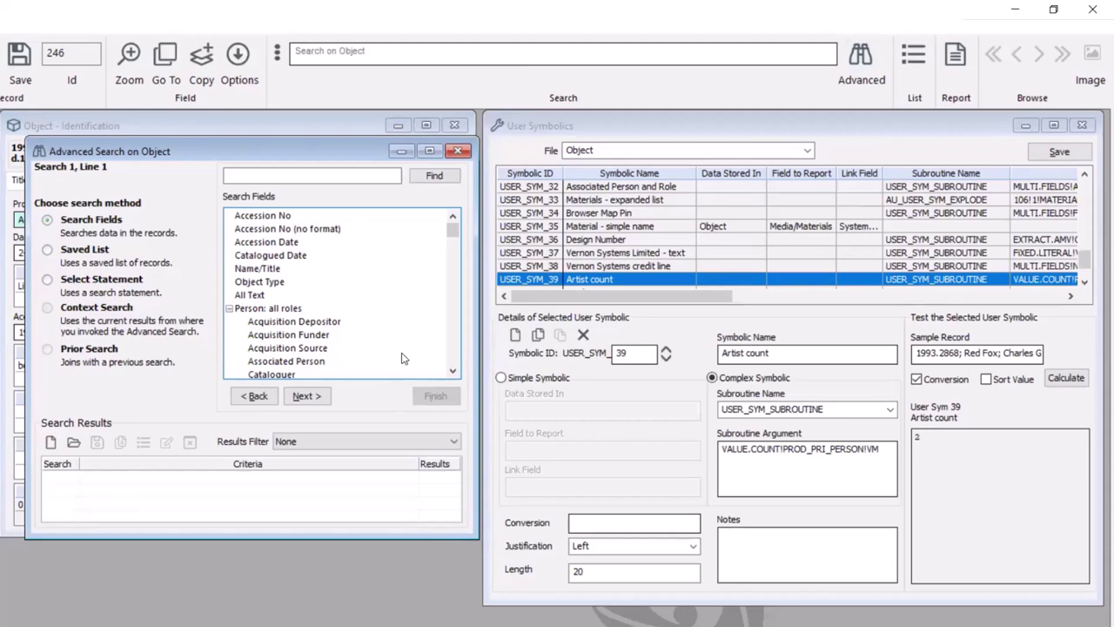
double_click(48, 282)
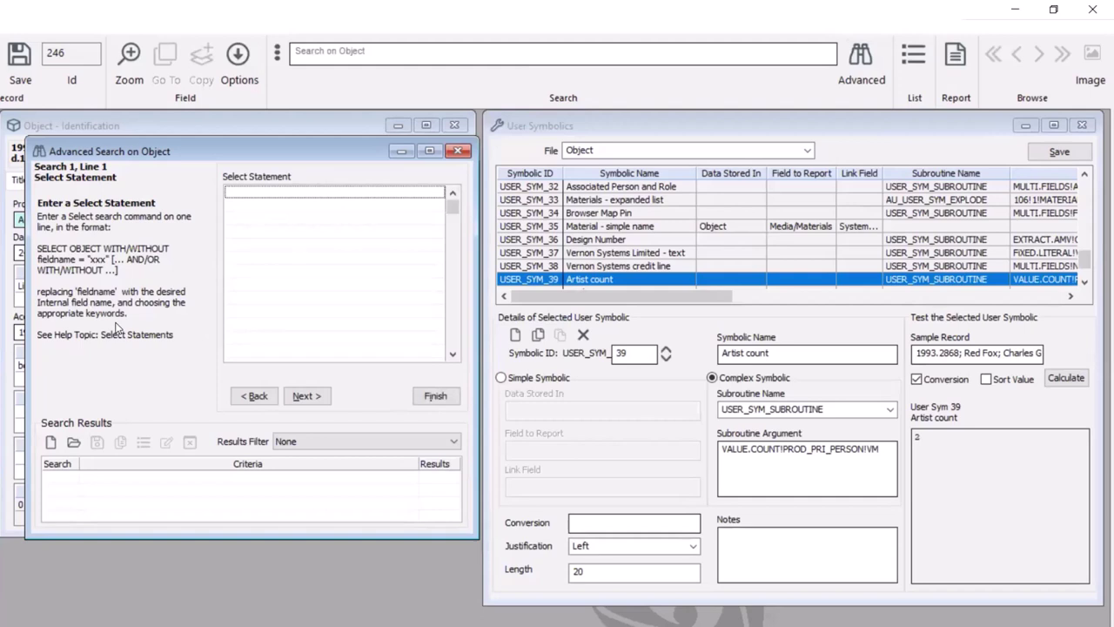
text(with)
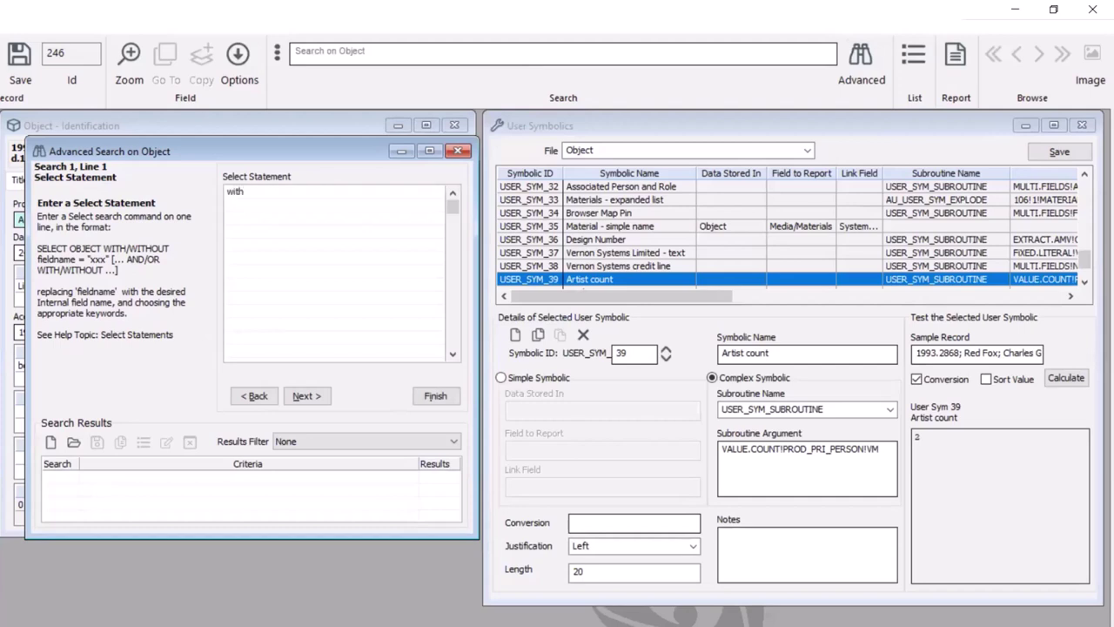
text( user_sym_39 > 1)
click(313, 396)
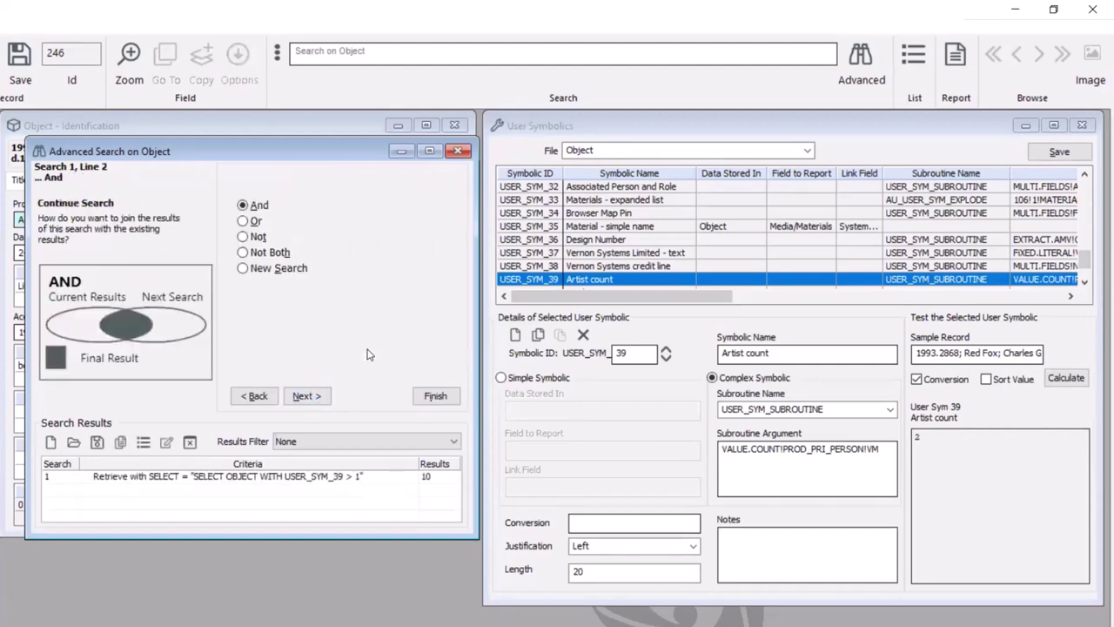
click(435, 397)
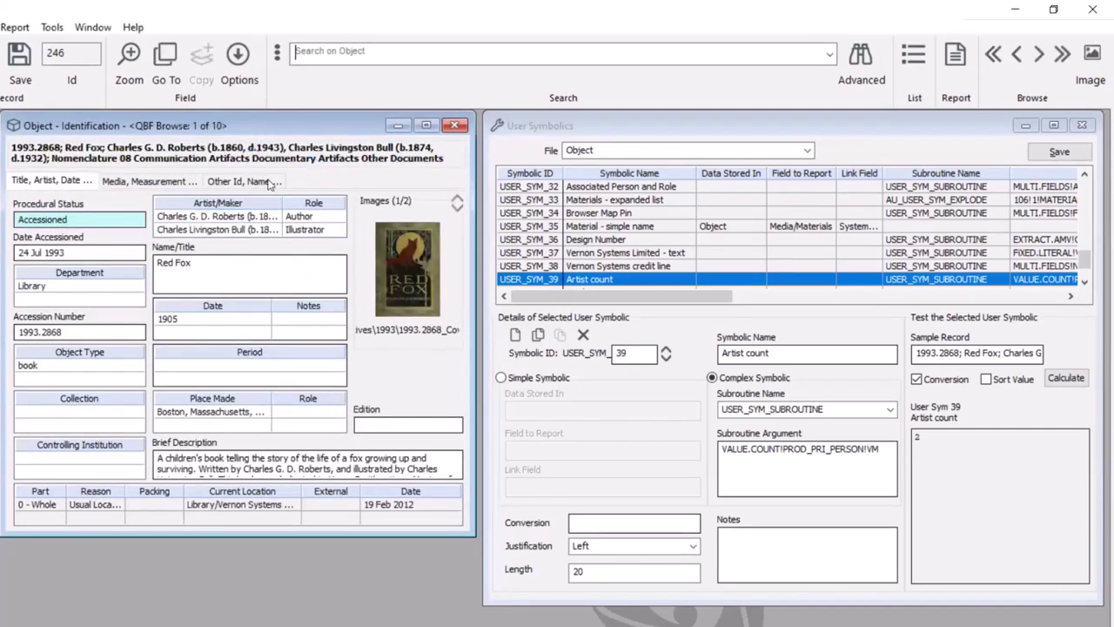
Step through the results to record 5 of 10, 1994.102.2 The Tale of Grumpy Weasel.
click(1038, 55)
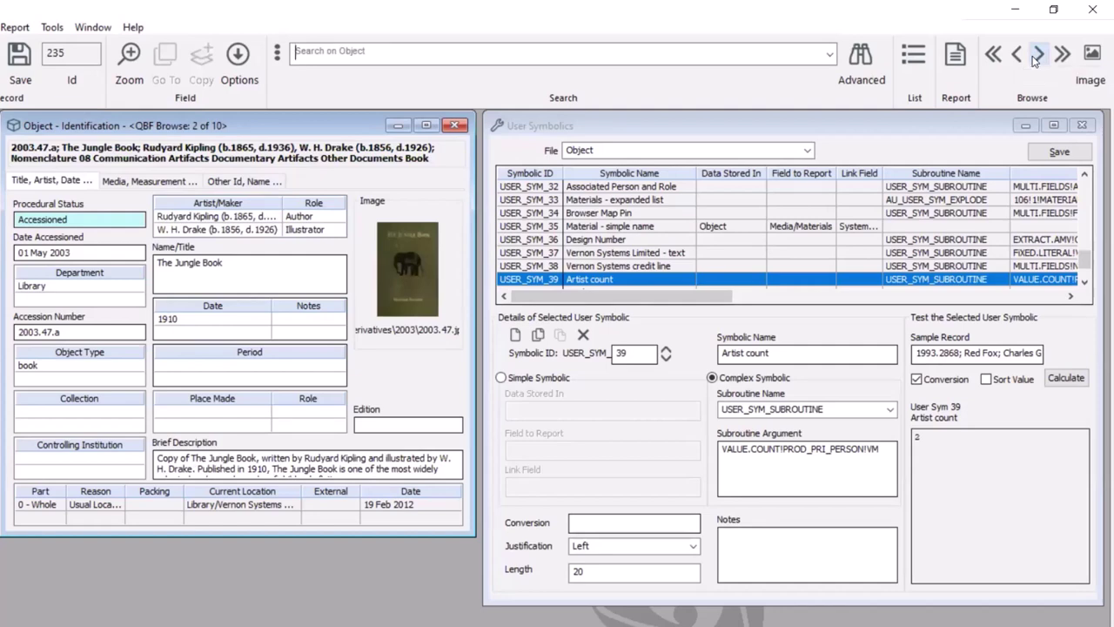
click(1036, 56)
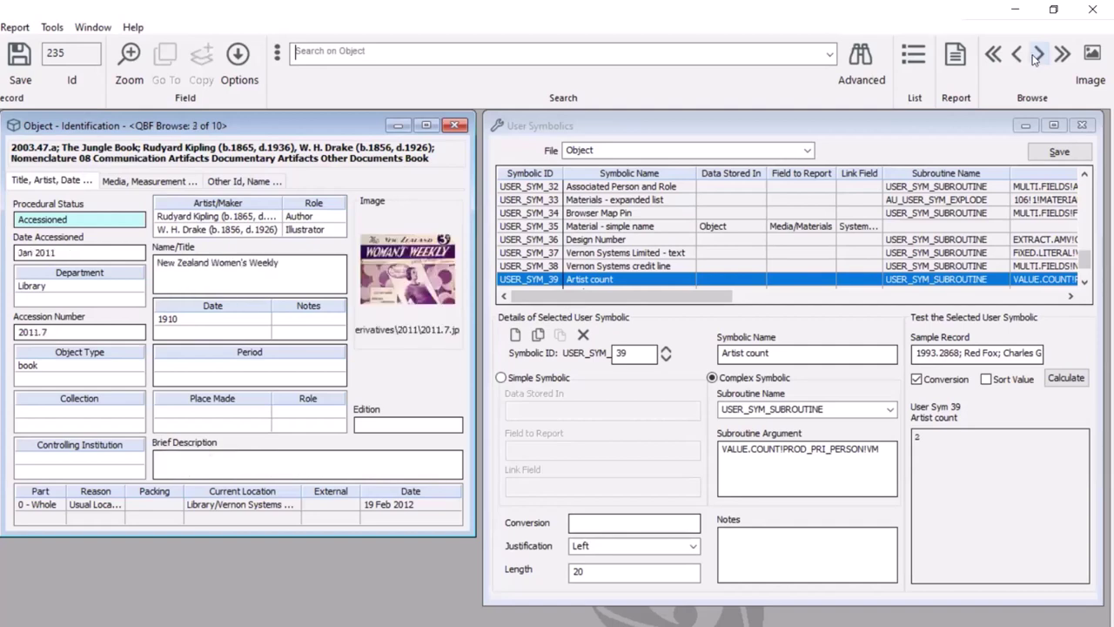
click(1036, 55)
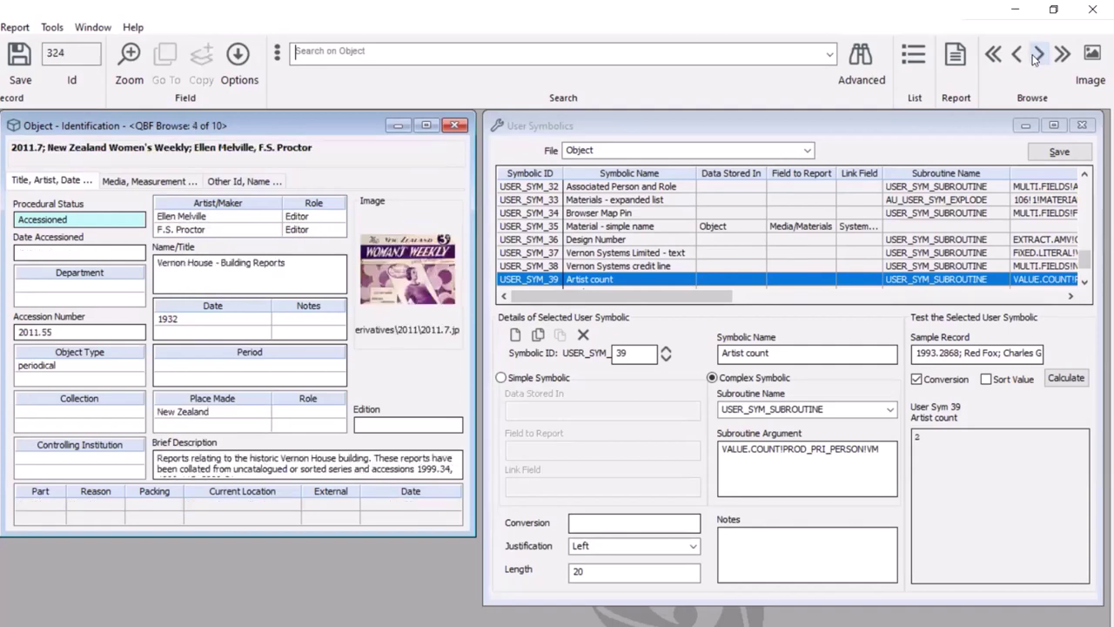
click(1036, 56)
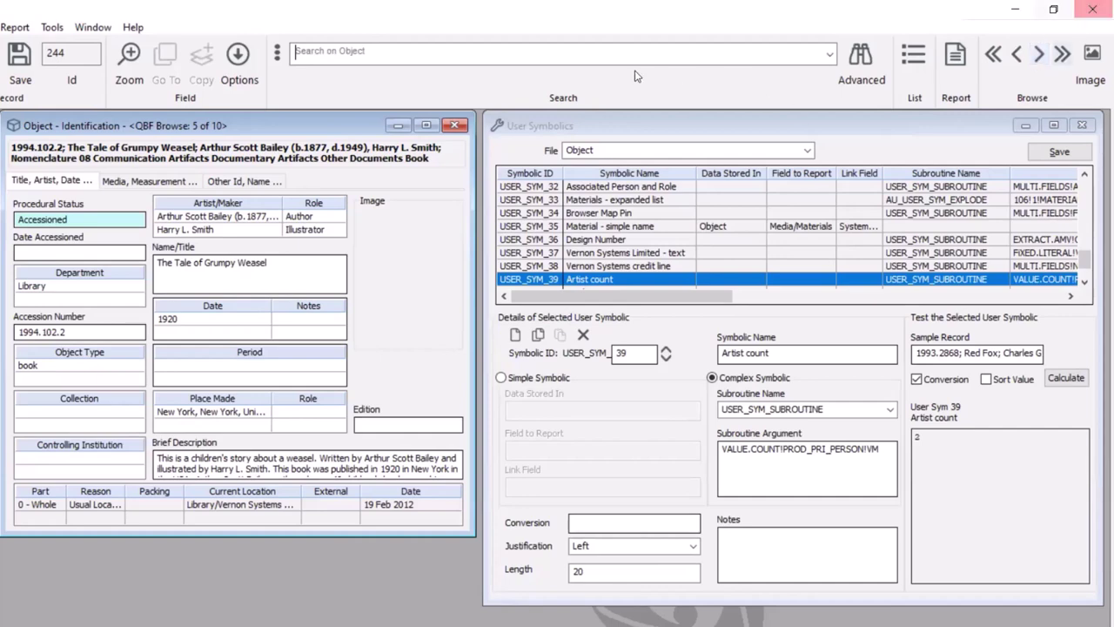
click(510, 54)
Quick-search objects for 'fan vase', replacing the current browse.
text(fan )
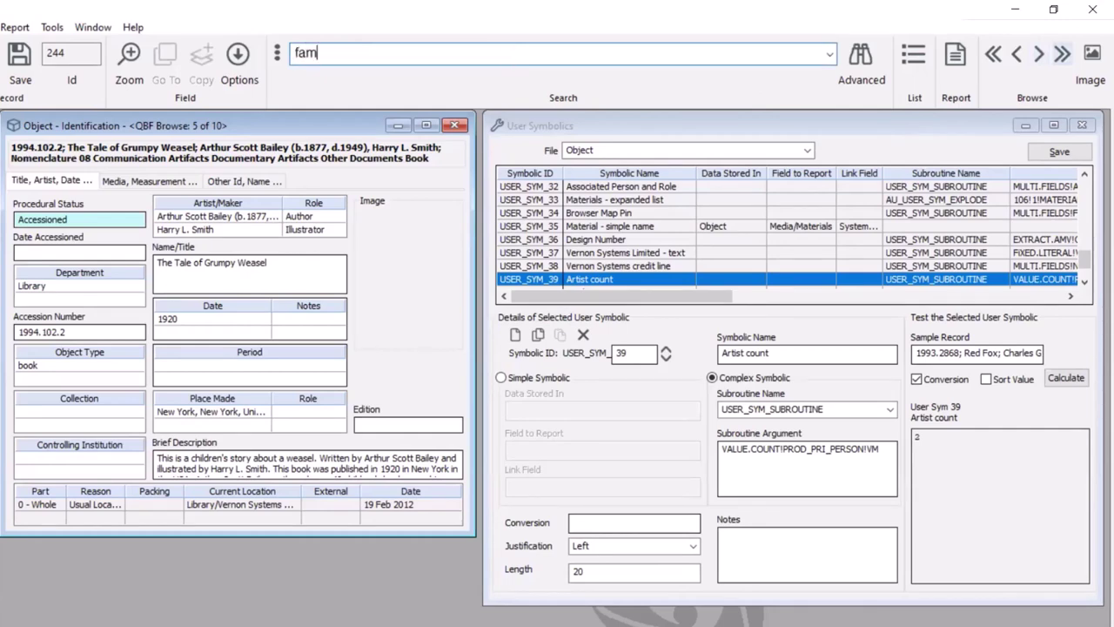
text(vase)
key(Return)
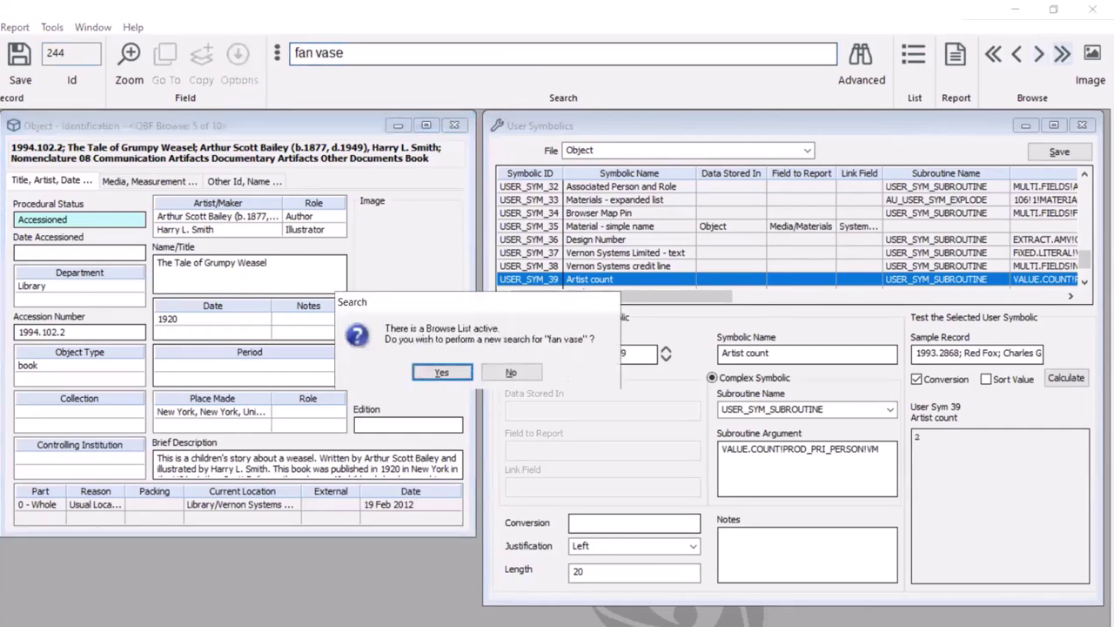
click(440, 374)
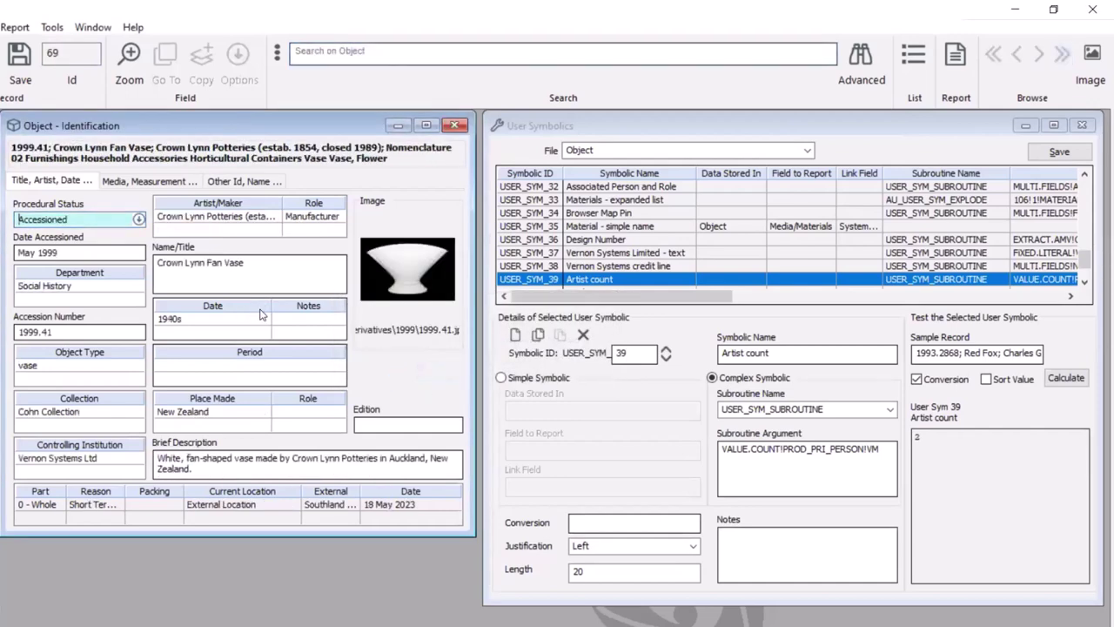
Run an advanced select search 'with prod_pri_place' and browse the 90 matching objects.
click(421, 54)
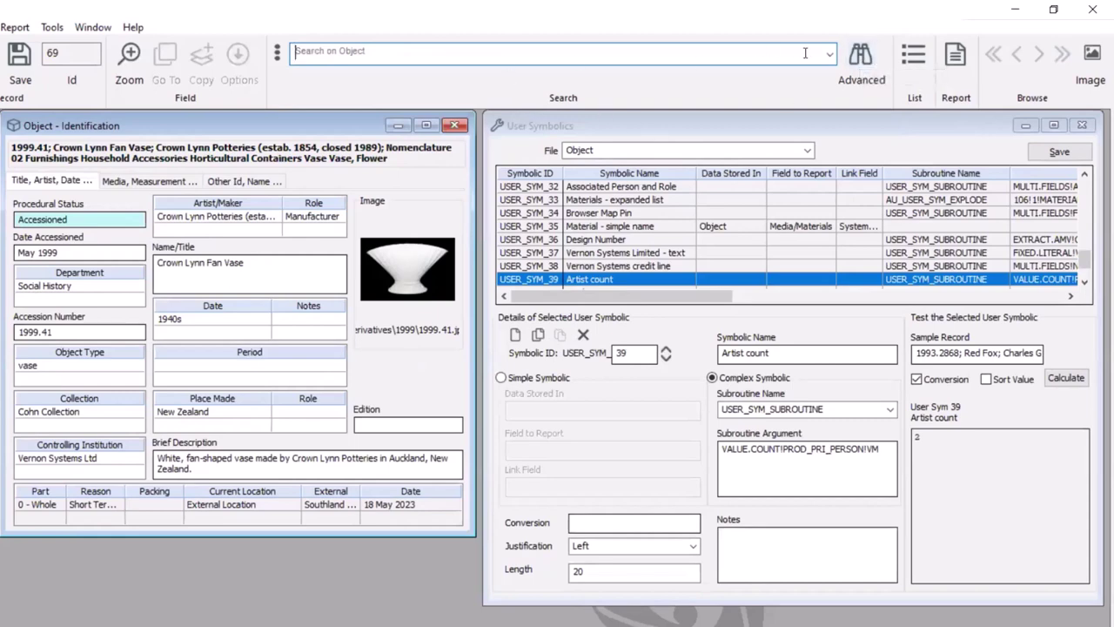
click(860, 59)
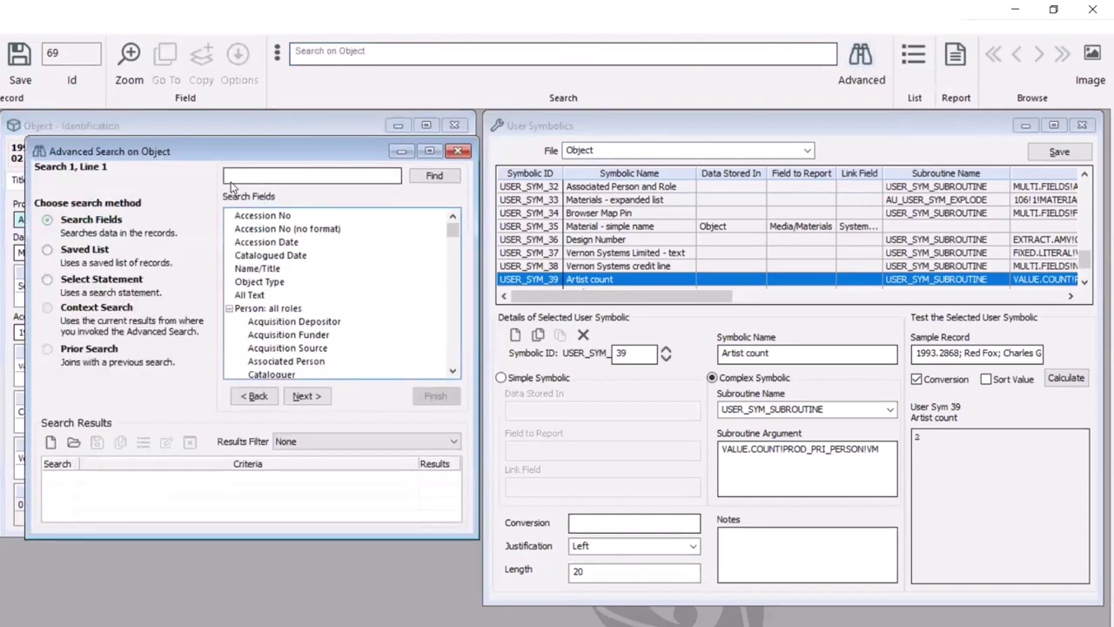
double_click(47, 281)
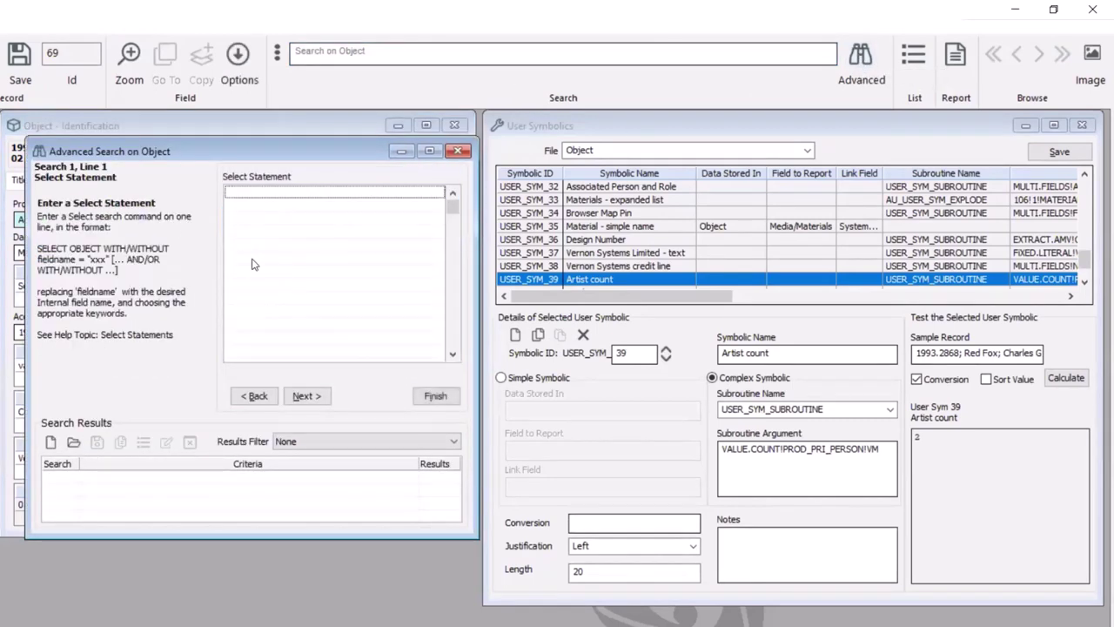
text(wit)
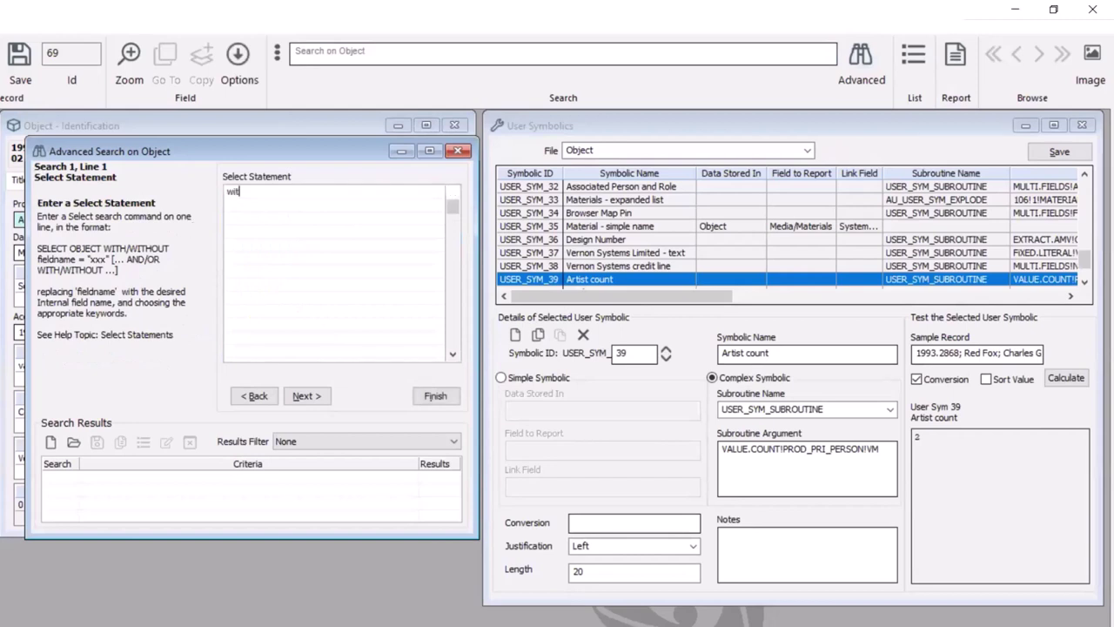
text(h prod_pri_place)
click(306, 396)
click(431, 399)
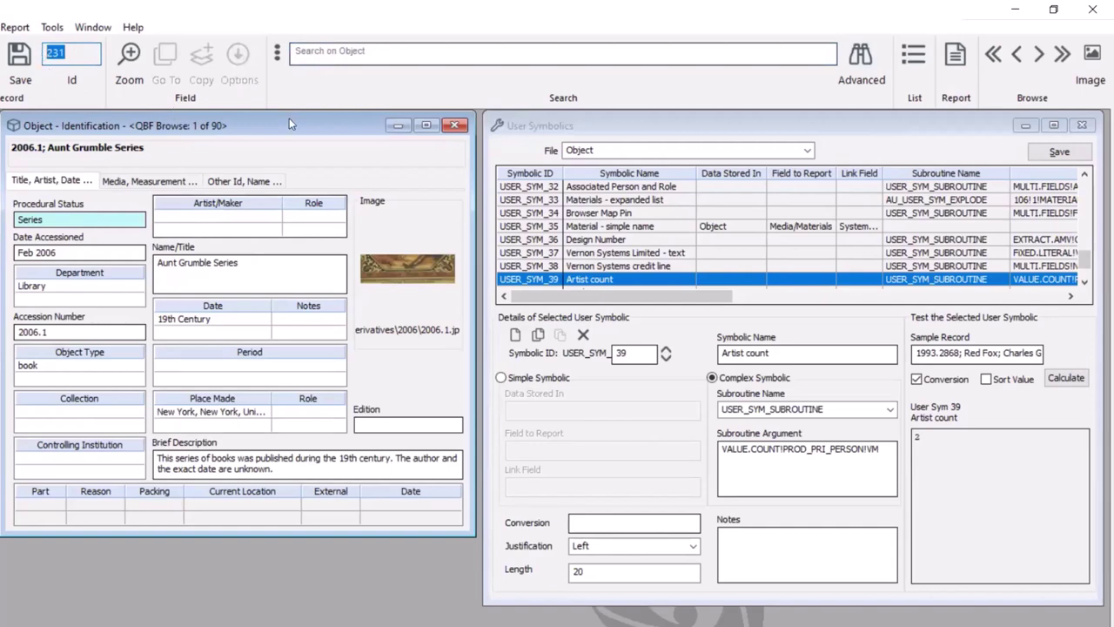
Load USER_SYM_40 Production Country and set object 231, Aunt Grumble Series, as its sample record.
click(1084, 282)
click(1084, 283)
click(664, 269)
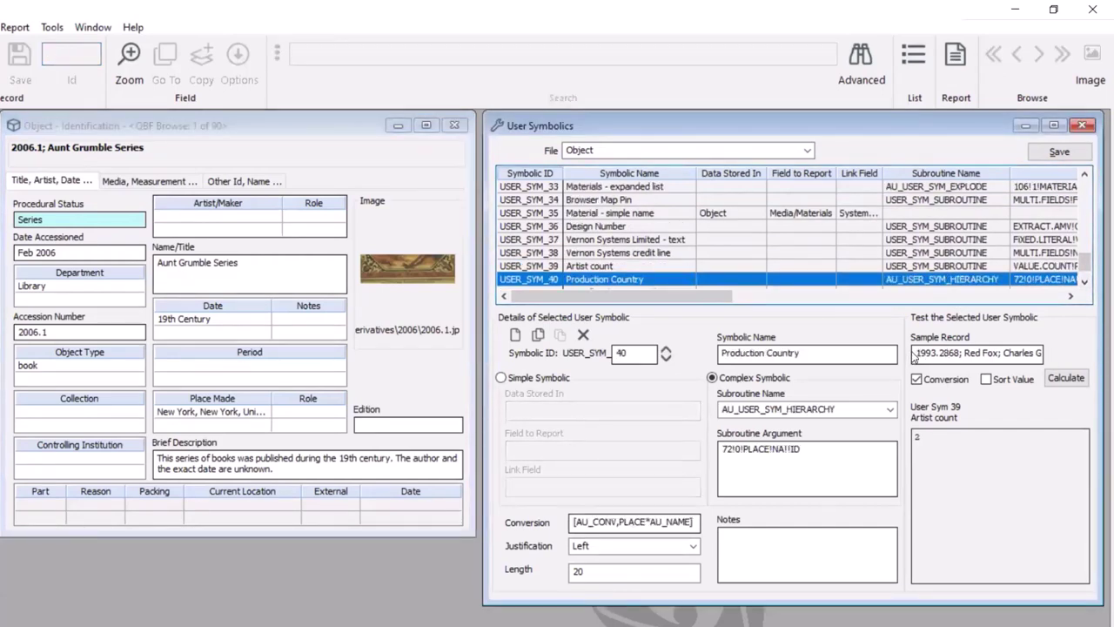
click(919, 350)
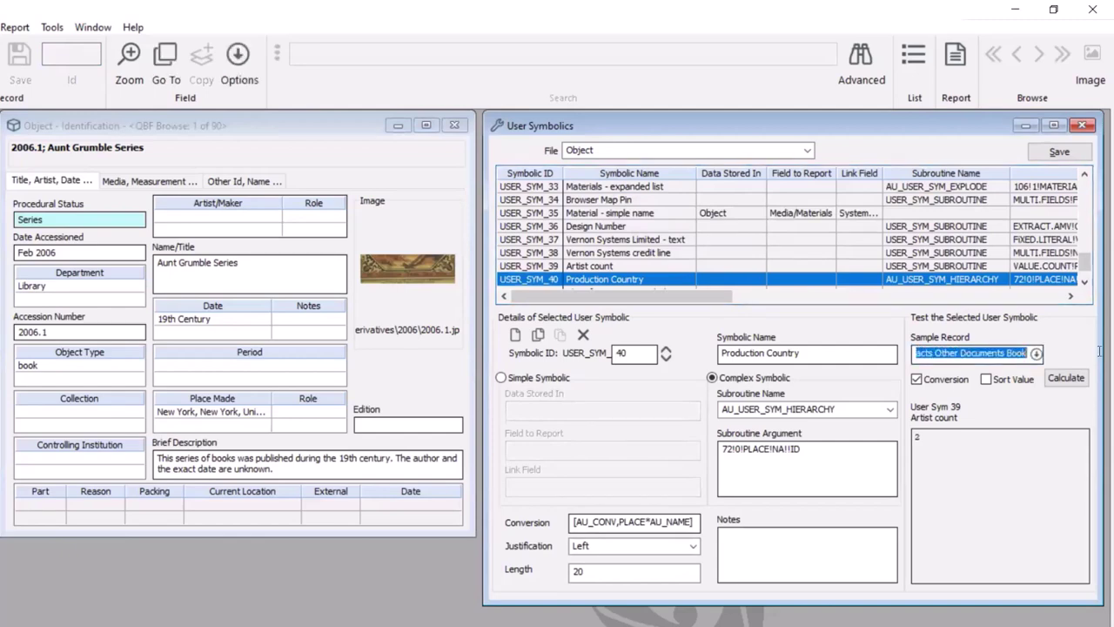
text(231)
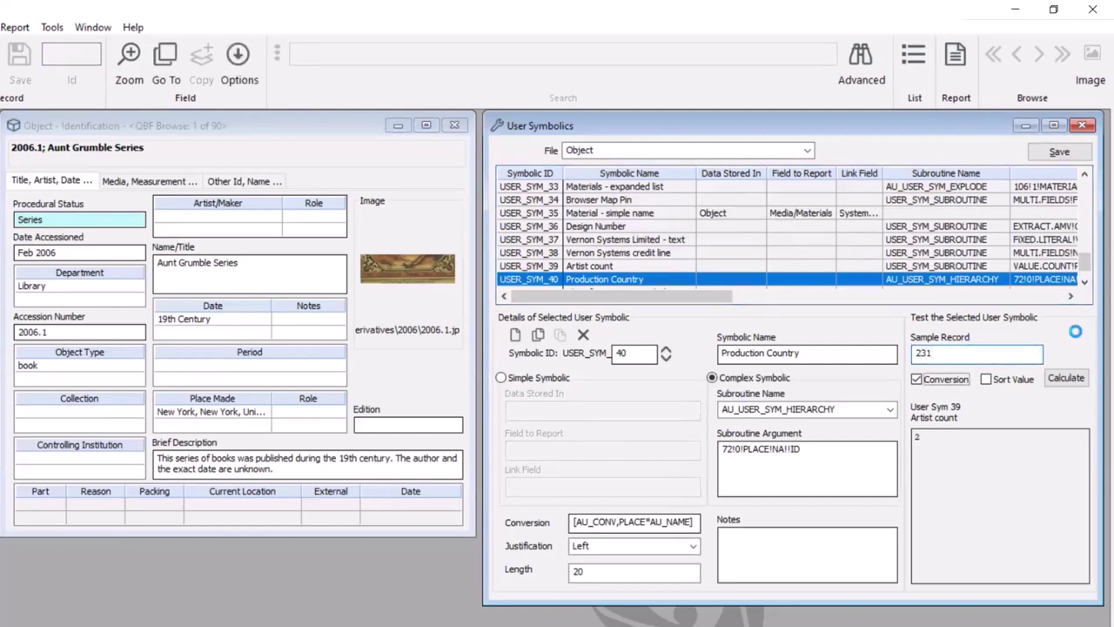
click(1066, 378)
click(532, 228)
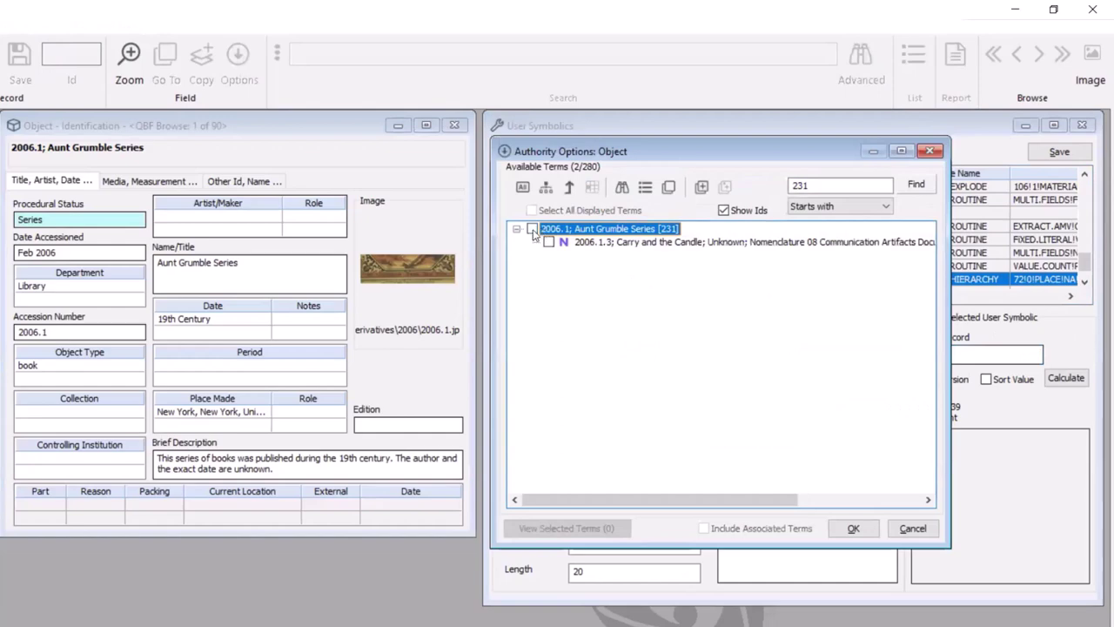
click(852, 528)
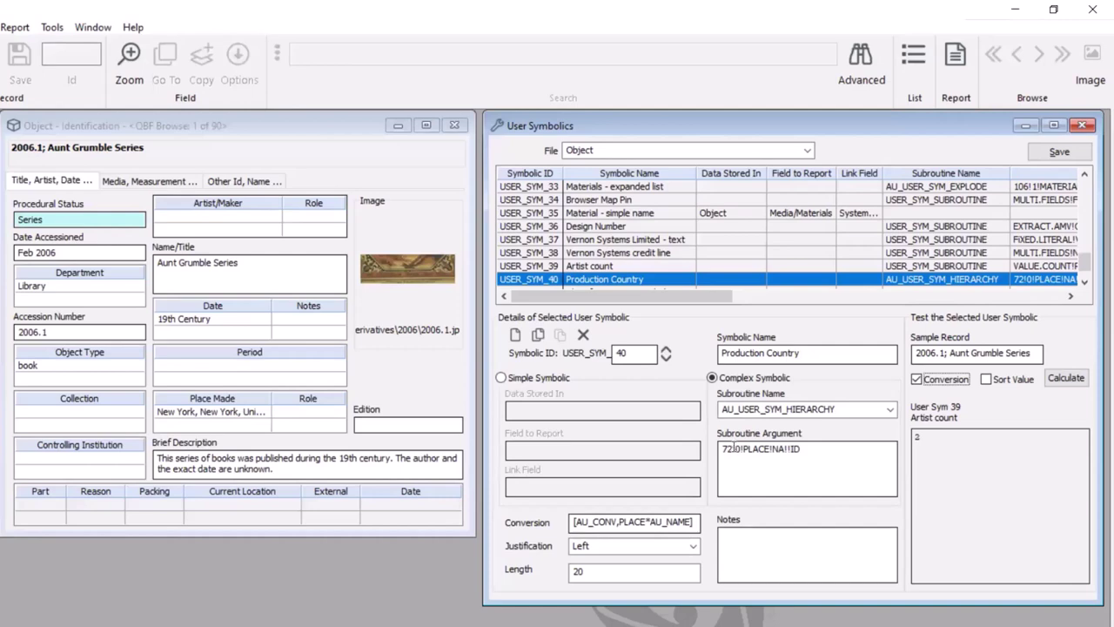
Review the subroutine argument and [AU_CONV,PLACE*AU_NAME] conversion, then calculate Production Country for Aunt Grumble Series.
click(777, 449)
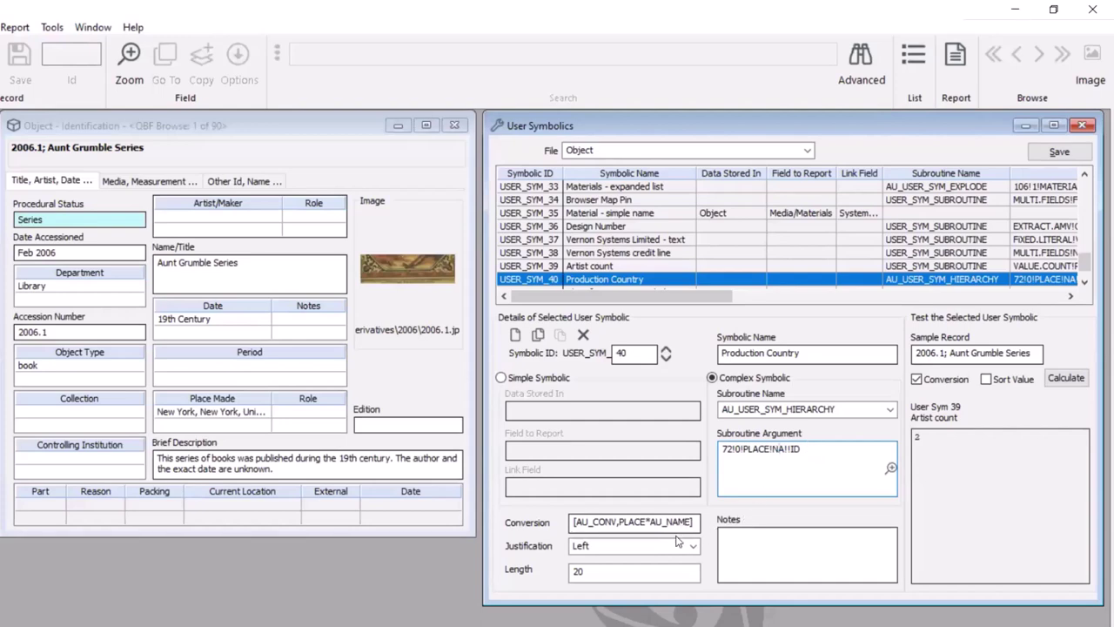
drag(694, 522, 639, 521)
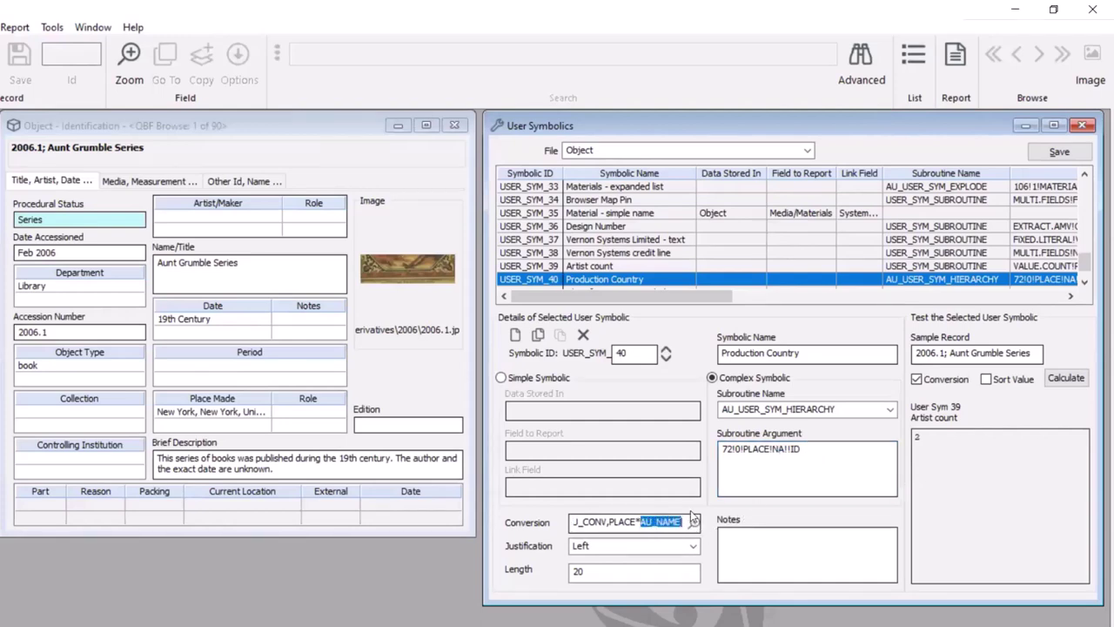
click(833, 446)
click(1066, 379)
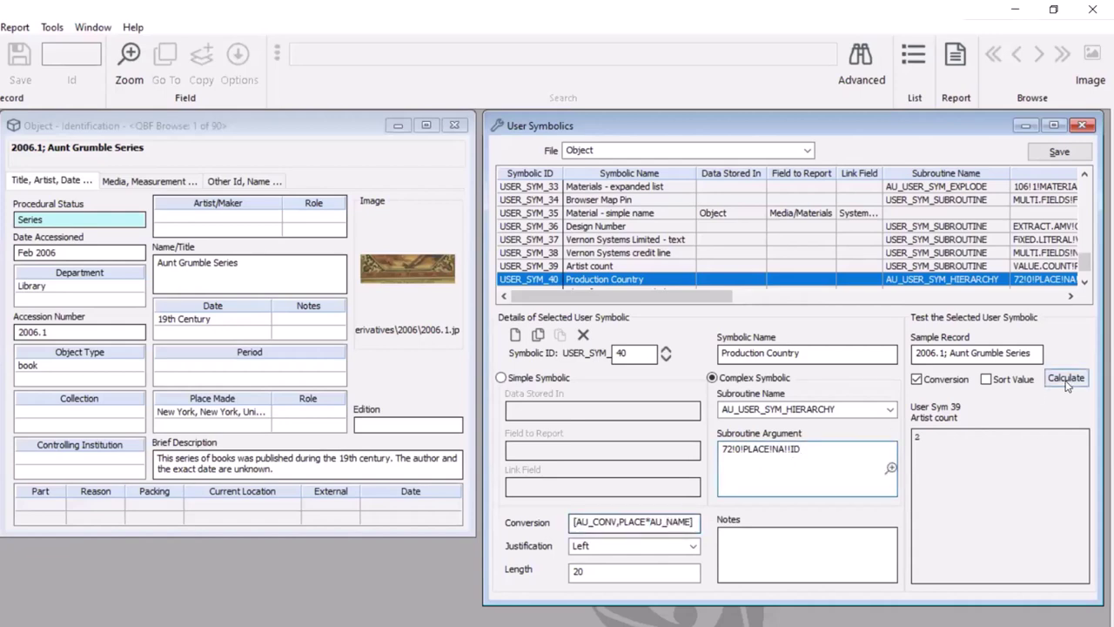
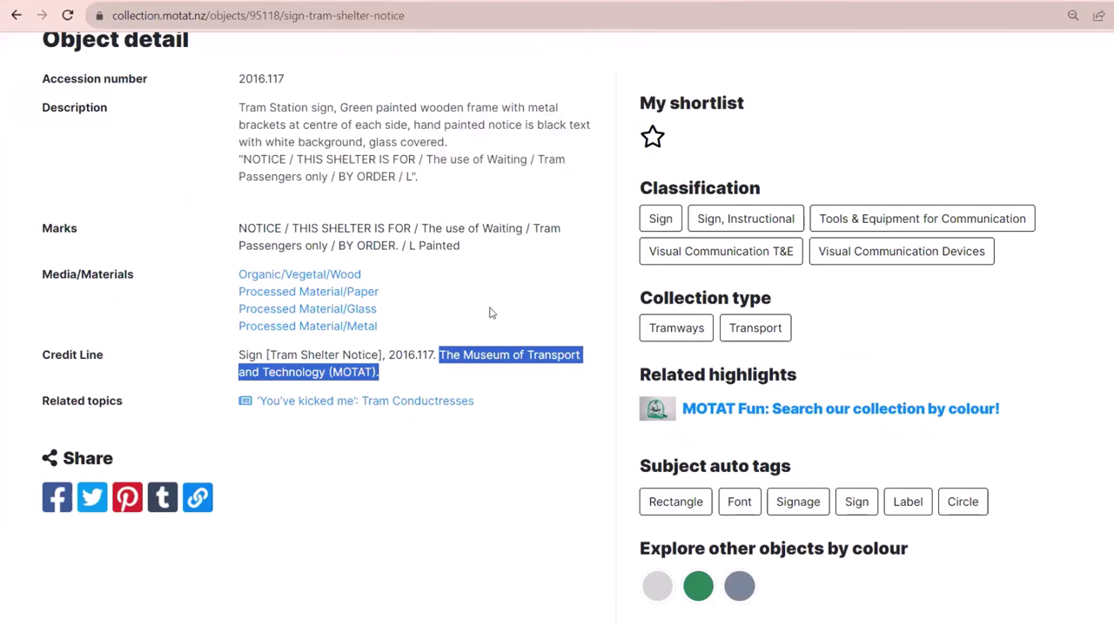
Review the Tram Shelter Notice's Credit Line text on the MOTAT object page.
click(414, 380)
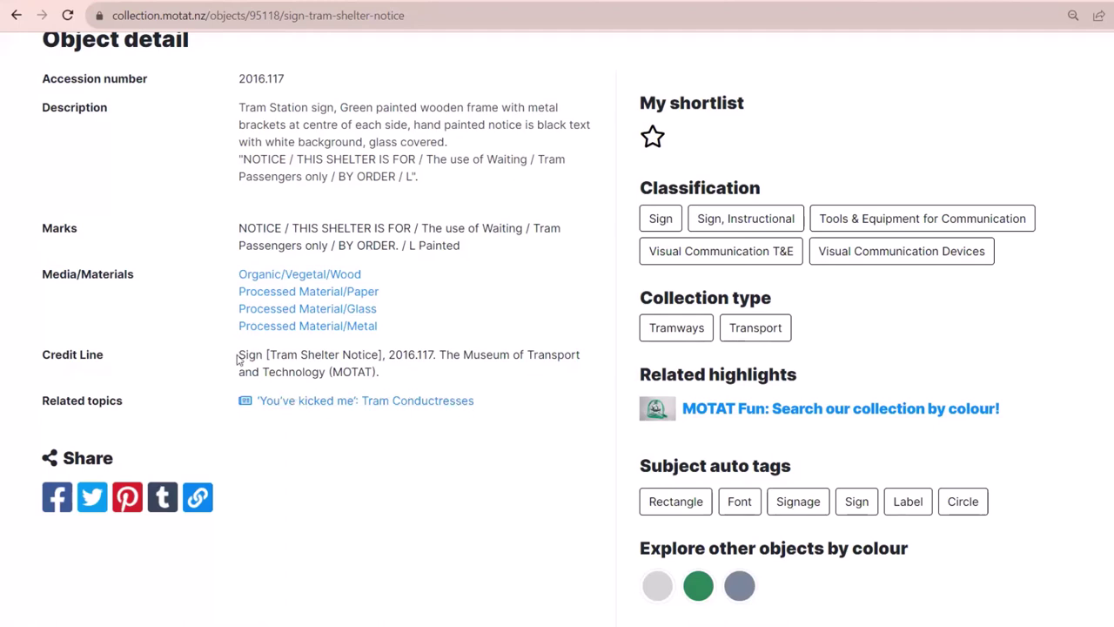
drag(239, 355, 456, 375)
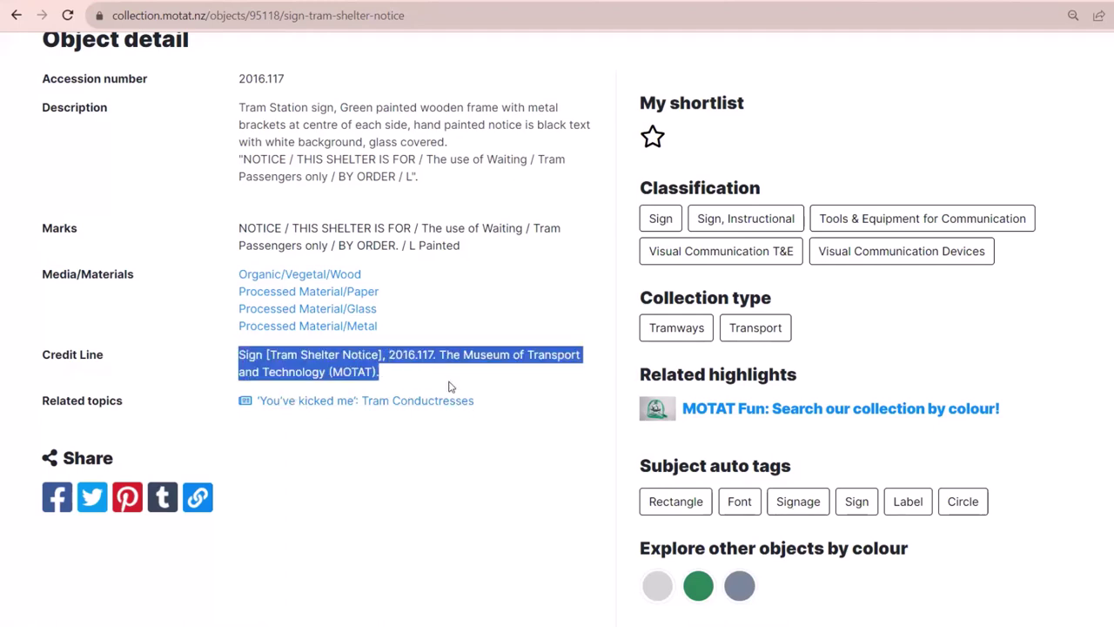
click(450, 389)
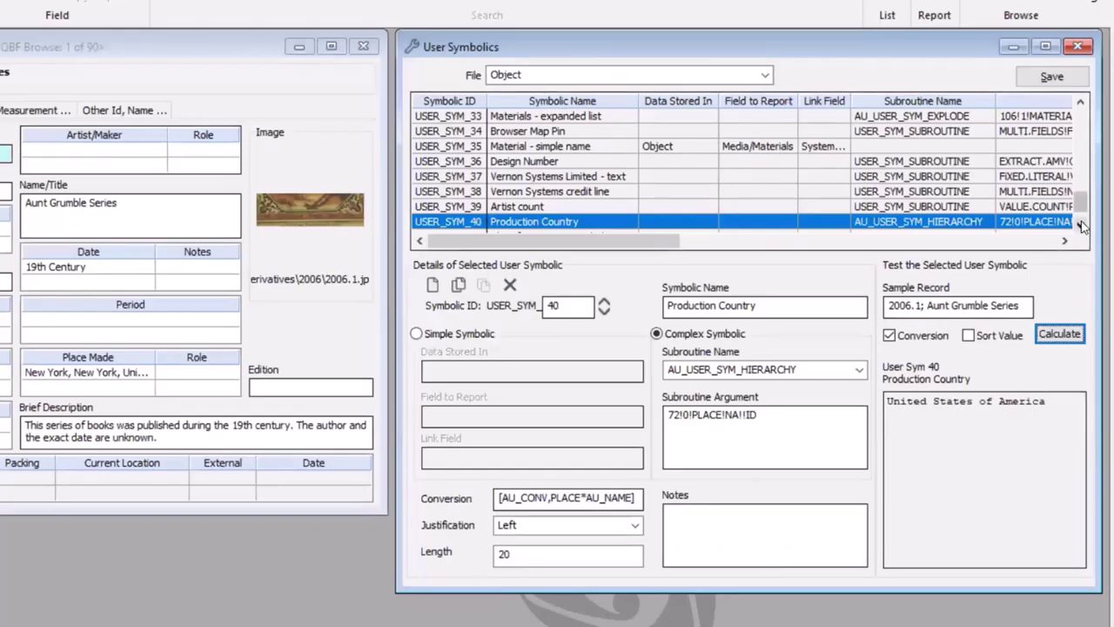
Show the details of USER_SYM_37, Vernon Systems Limited - text.
click(485, 178)
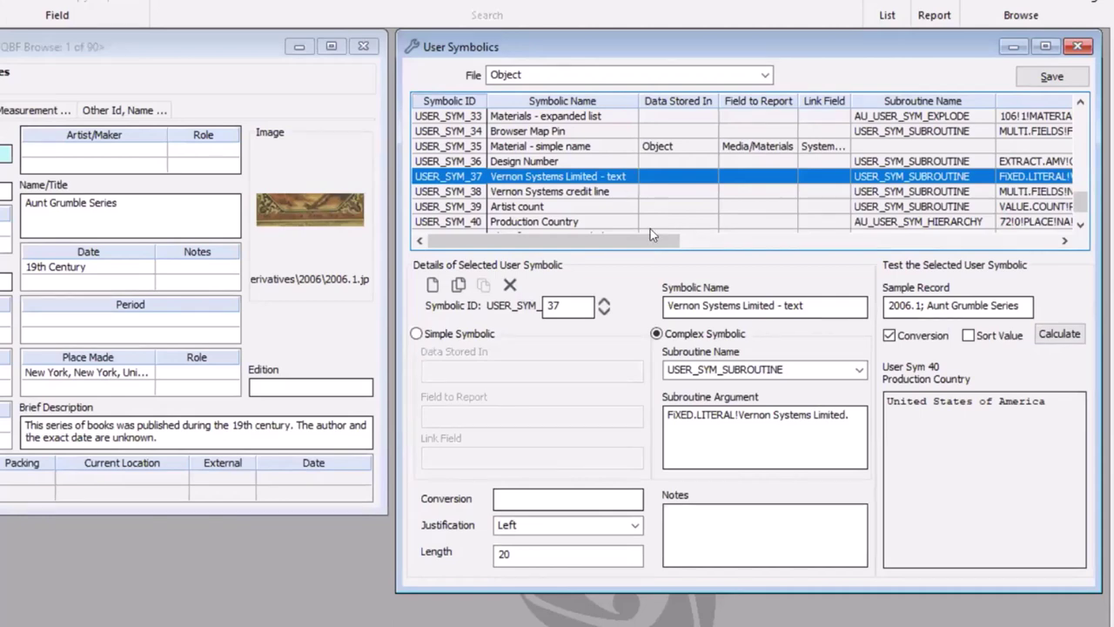
Inspect symbolic 37's FIXED.LITERAL argument, test it as 'Vernon Systems Limited.', then show USER_SYM_38.
click(671, 415)
drag(671, 415, 733, 416)
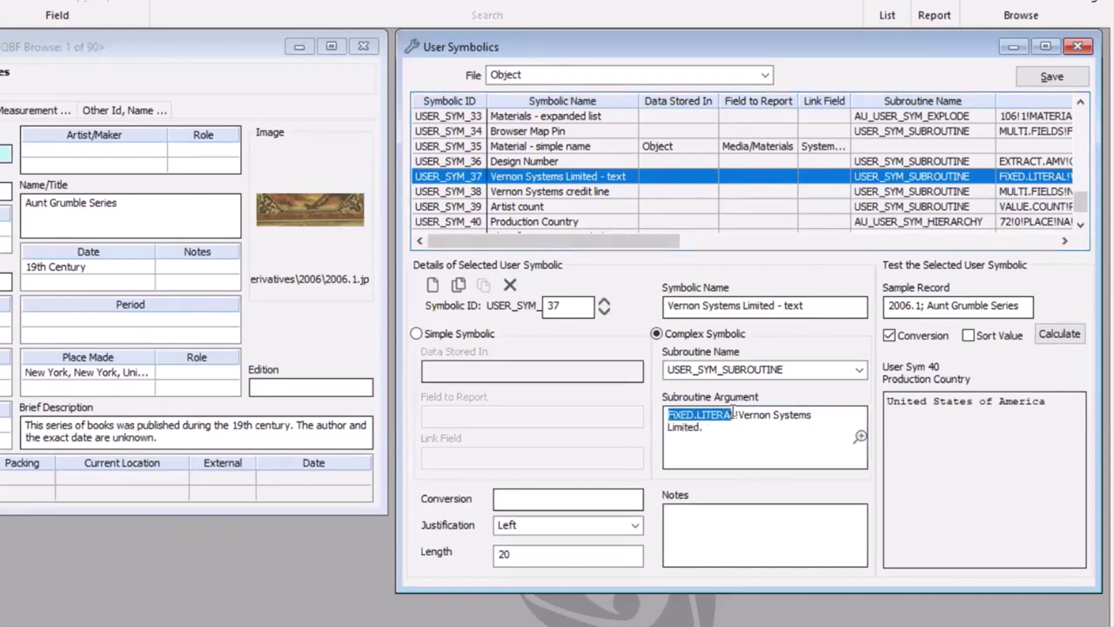
click(737, 415)
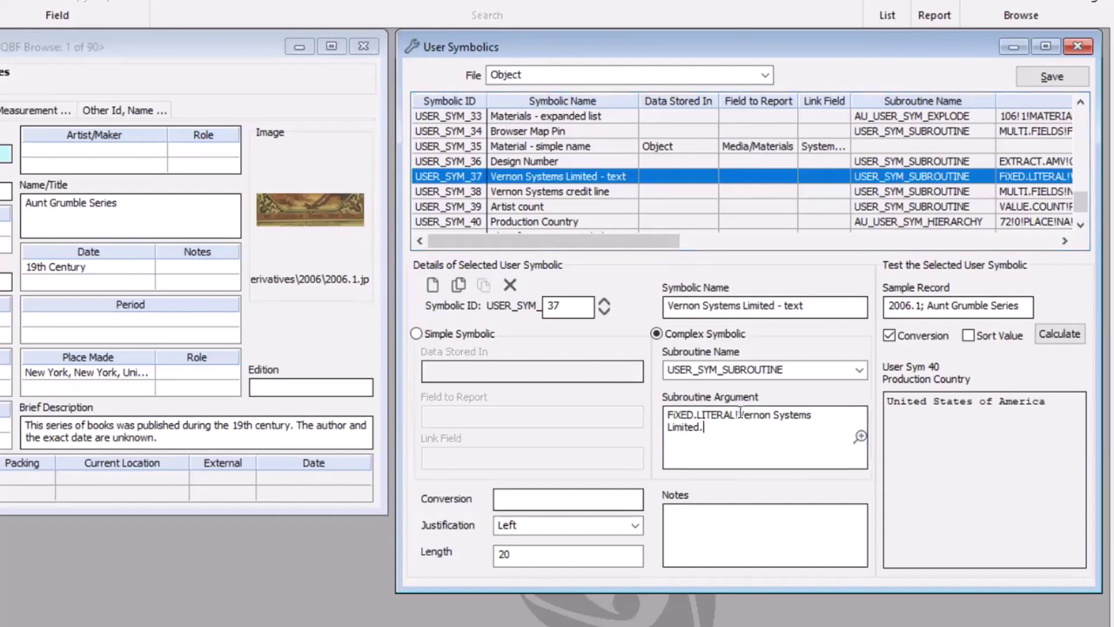
drag(739, 414, 775, 430)
click(791, 459)
click(1067, 335)
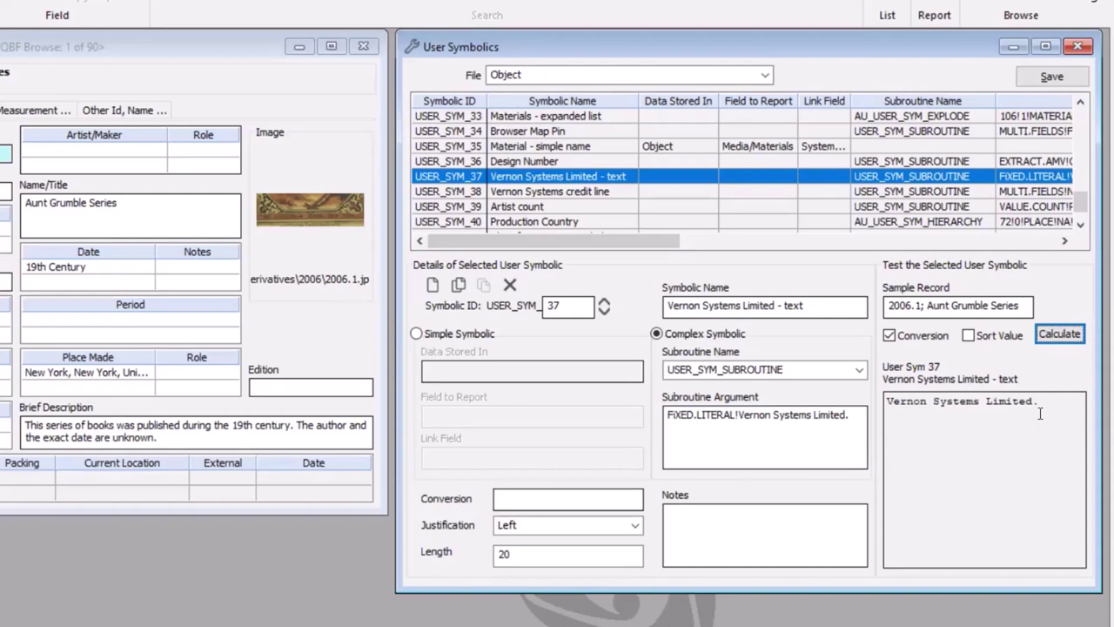
click(589, 193)
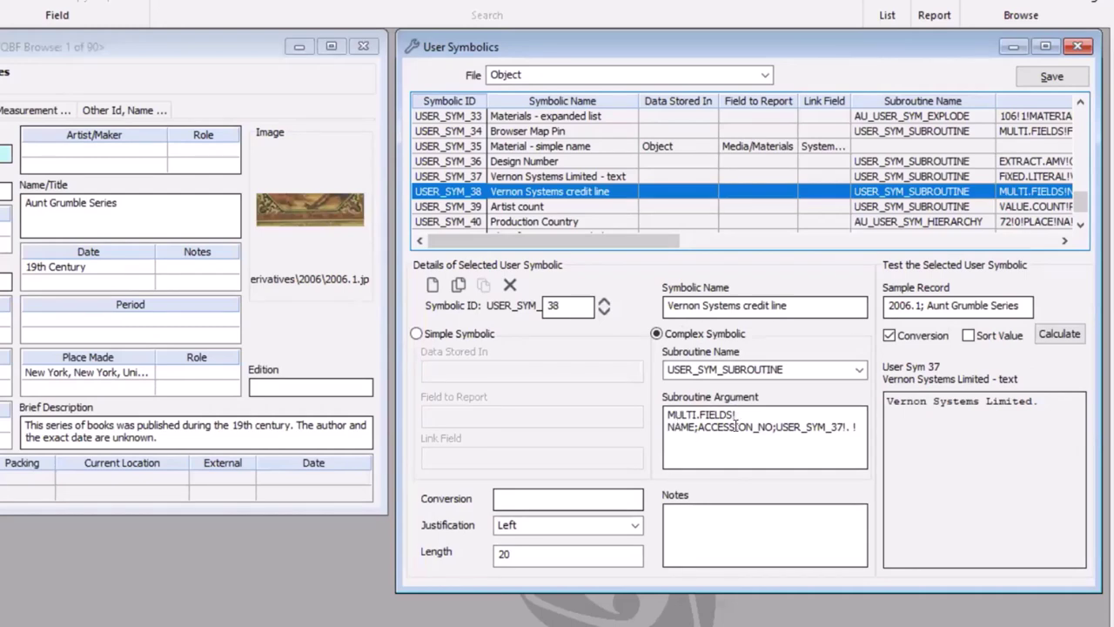
Compare the USER_SYM_37 reference with symbolic 38 and test it: 'Aunt Grumble Series. 2006.1. Vernon Systems Limited.'.
drag(776, 427, 845, 427)
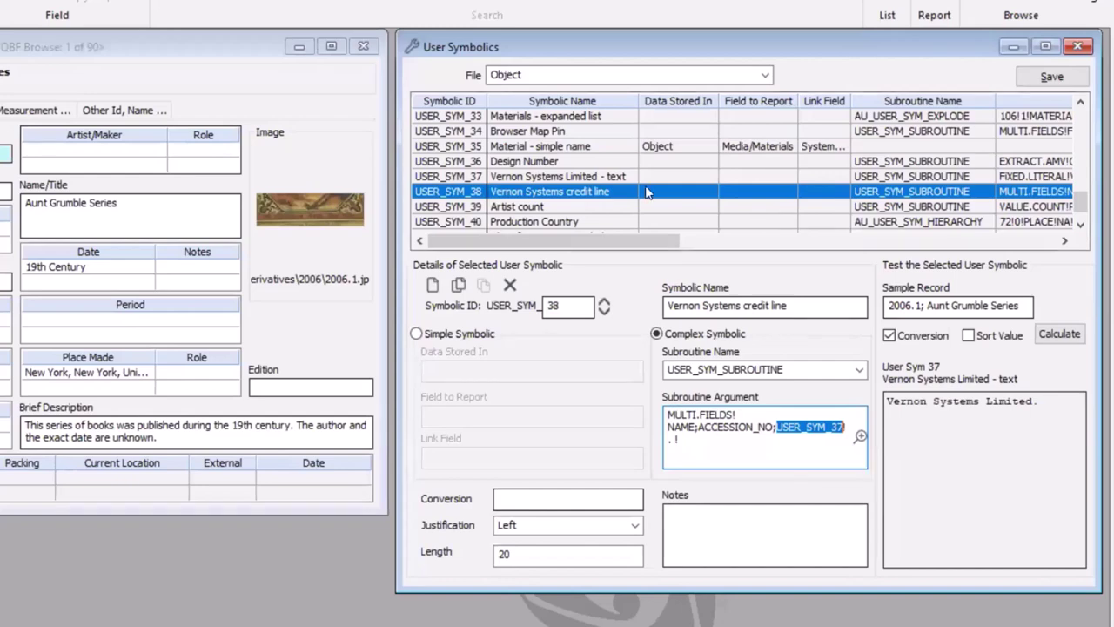
click(500, 177)
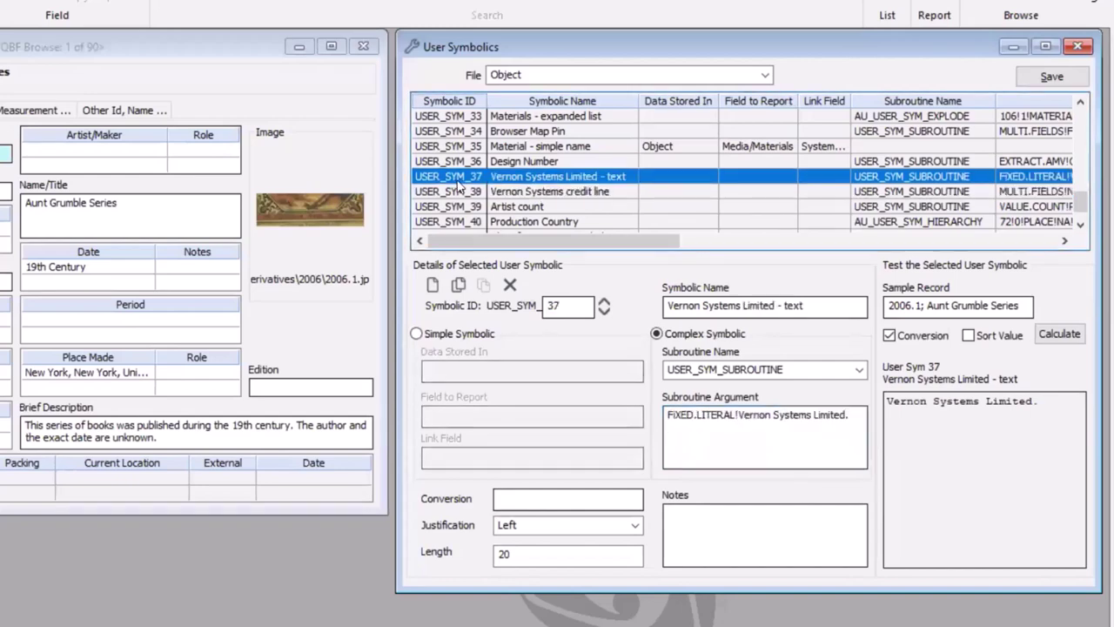
click(564, 194)
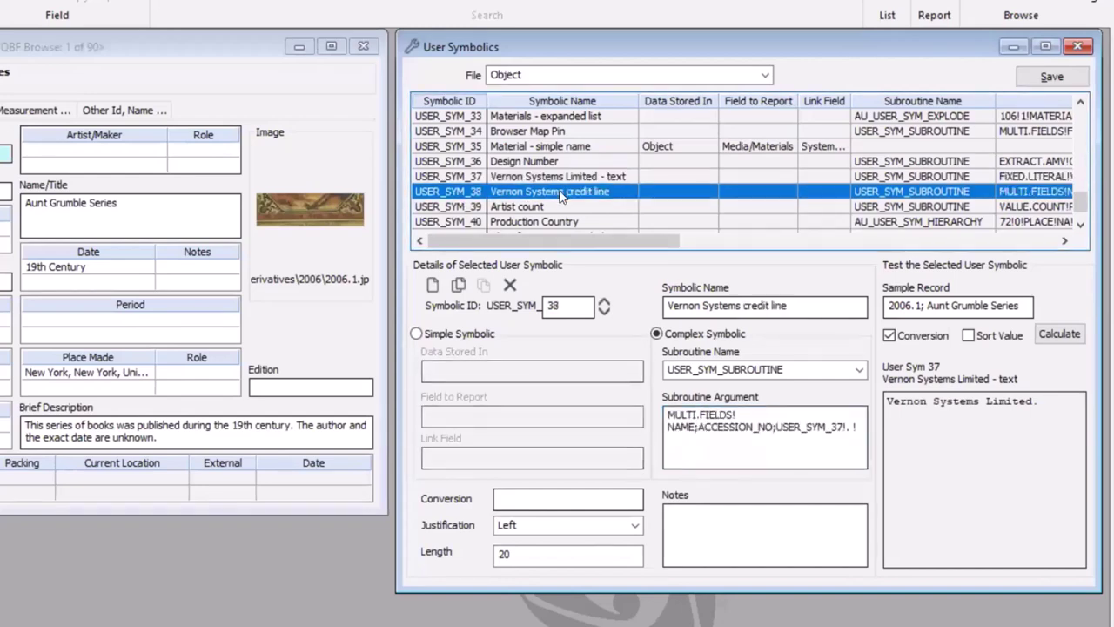
click(1057, 335)
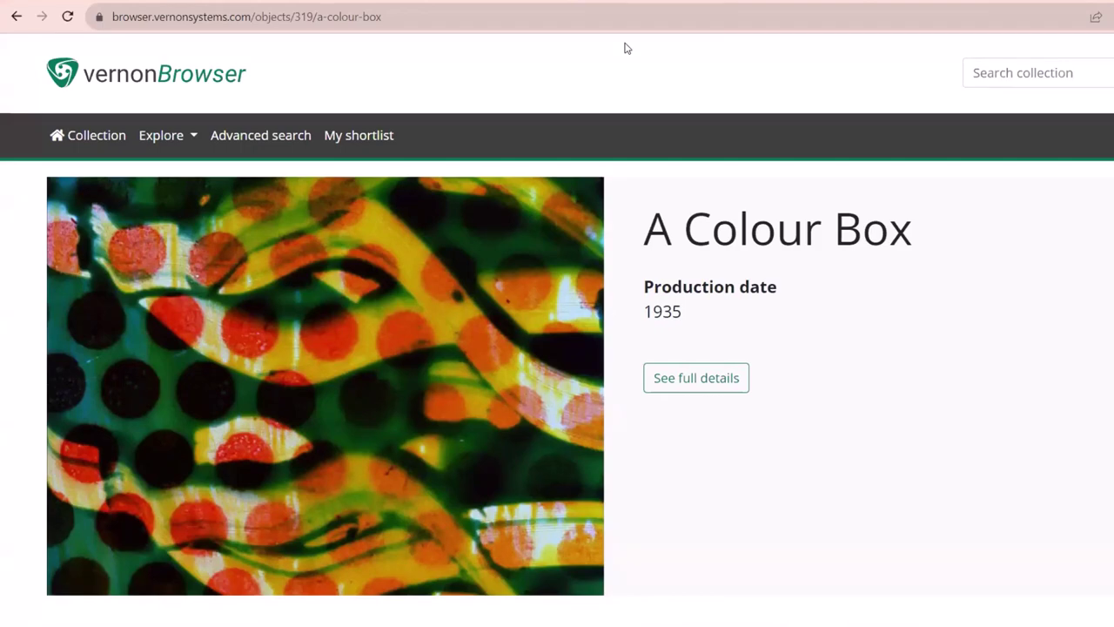
Follow A Colour Box's public web link 'Read about Len Lye on Wikipedia'.
scroll(542, 286, down, 5)
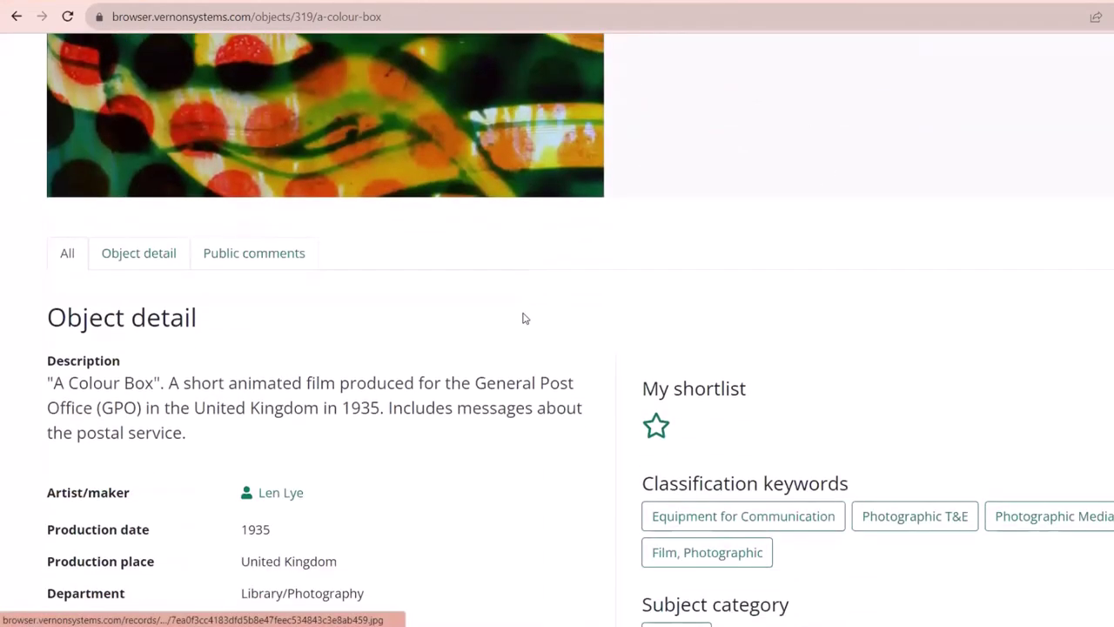
scroll(525, 319, down, 5)
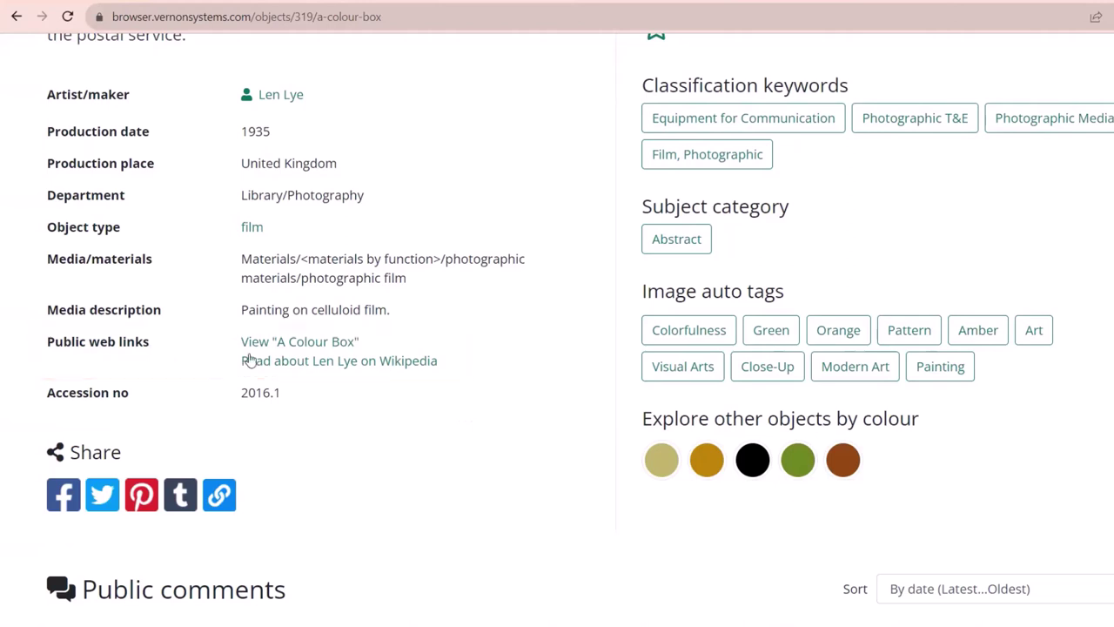
click(297, 362)
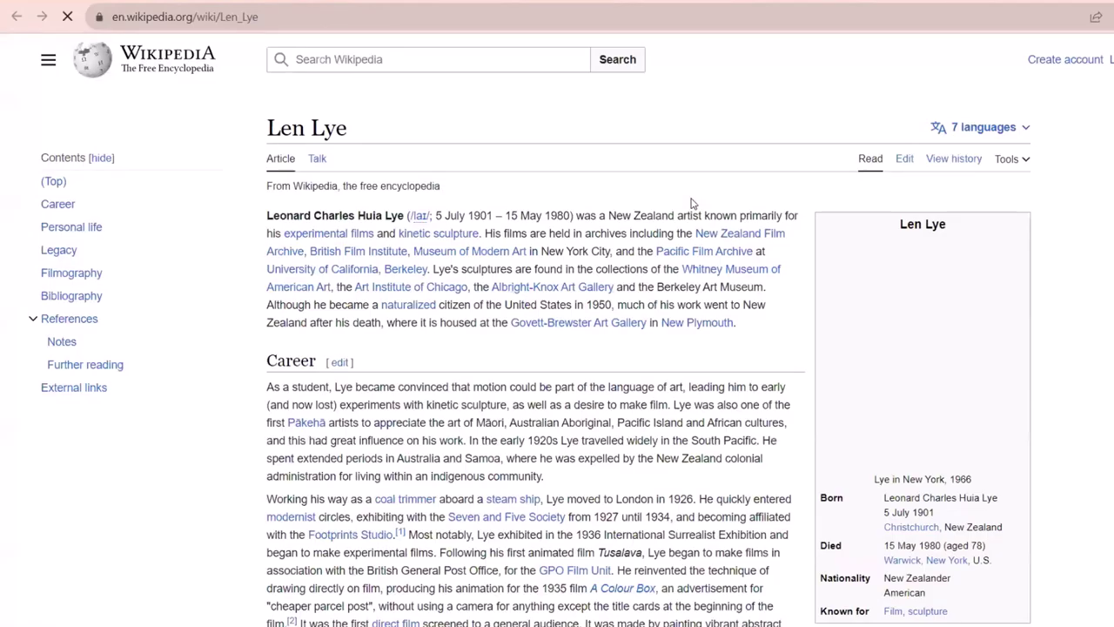
Leave the Len Lye article for the A Colour Box tab and return to Vernon CMS.
click(616, 3)
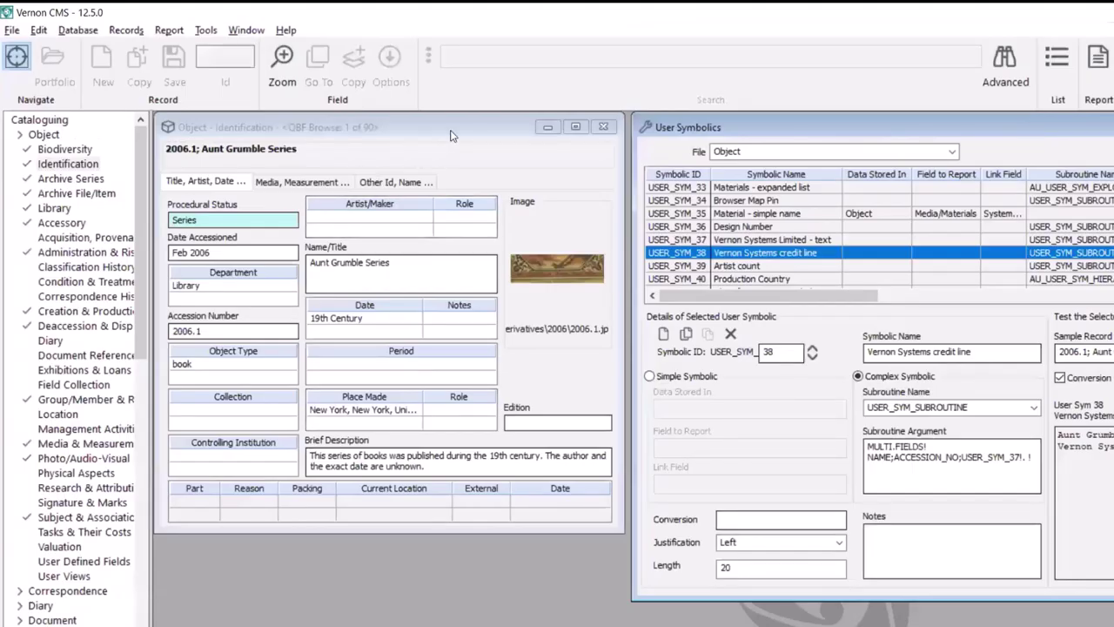
Search object records for 'len lye' and load record 2016.1, A Colour Box.
click(451, 135)
click(527, 56)
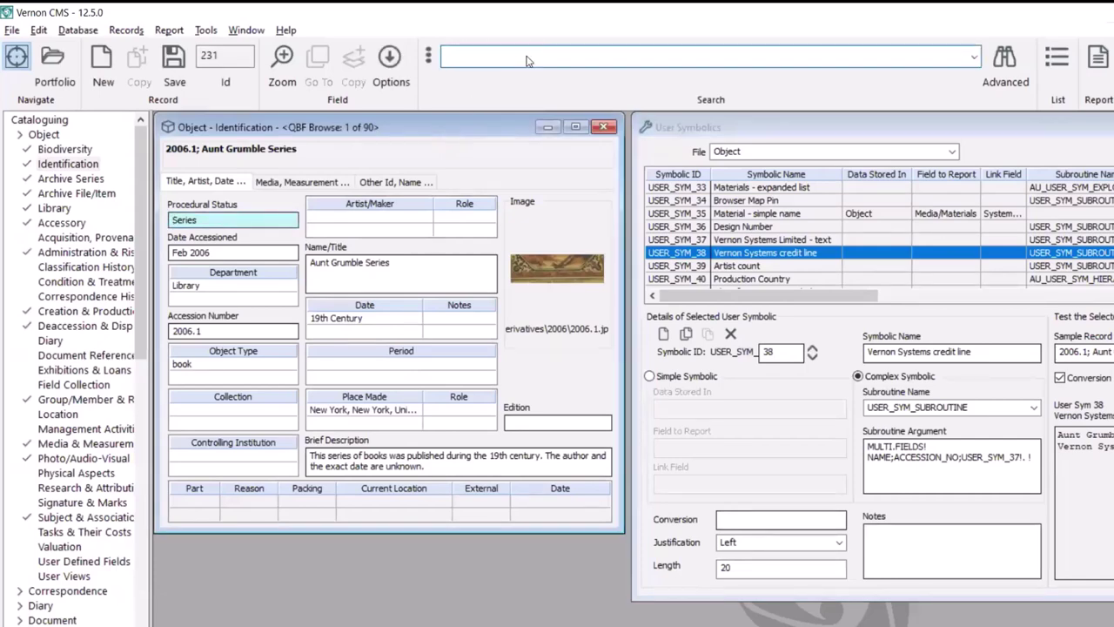
text(lye)
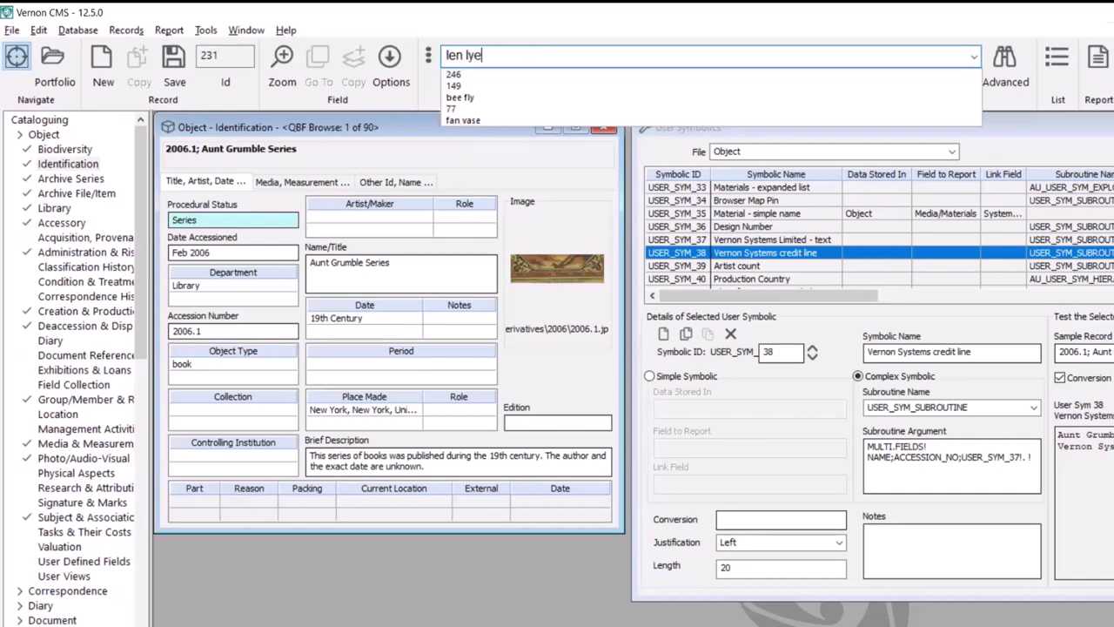
key(Return)
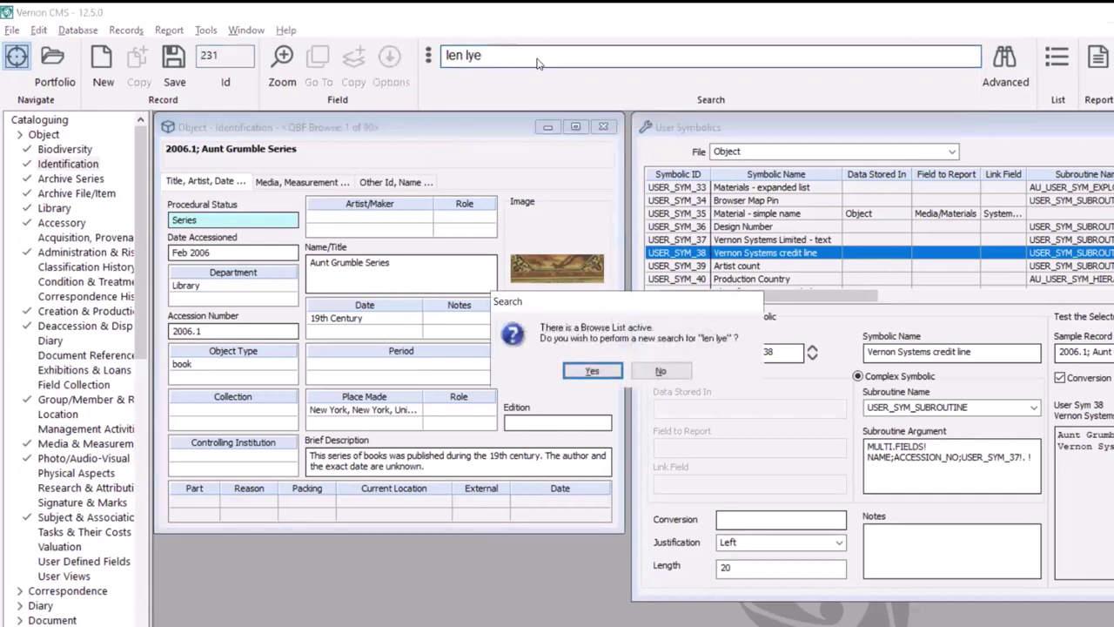
click(592, 371)
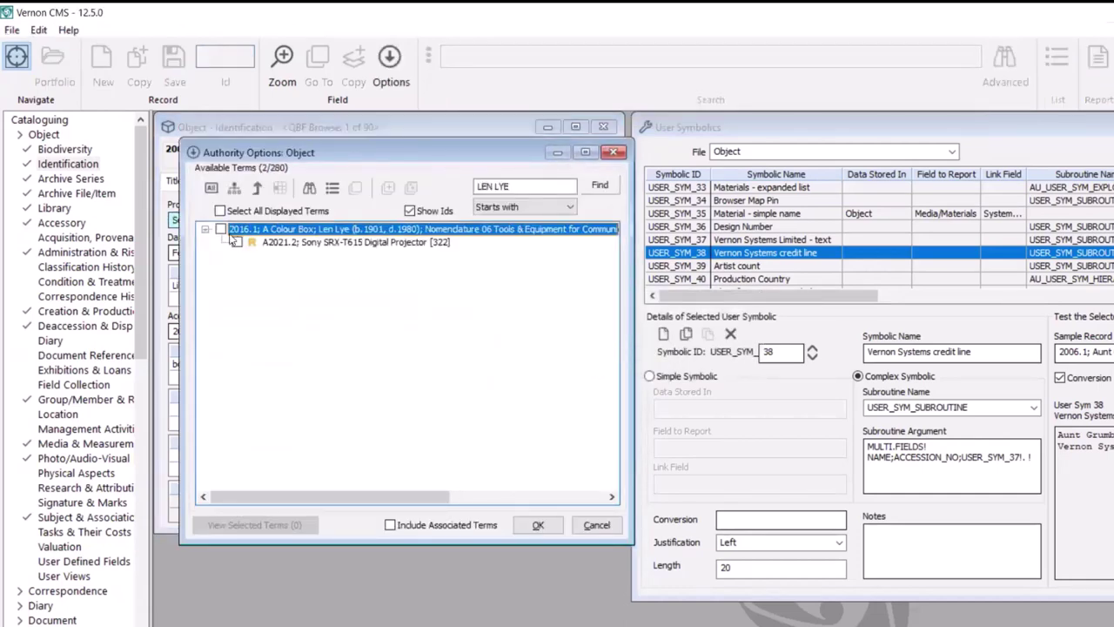
click(220, 229)
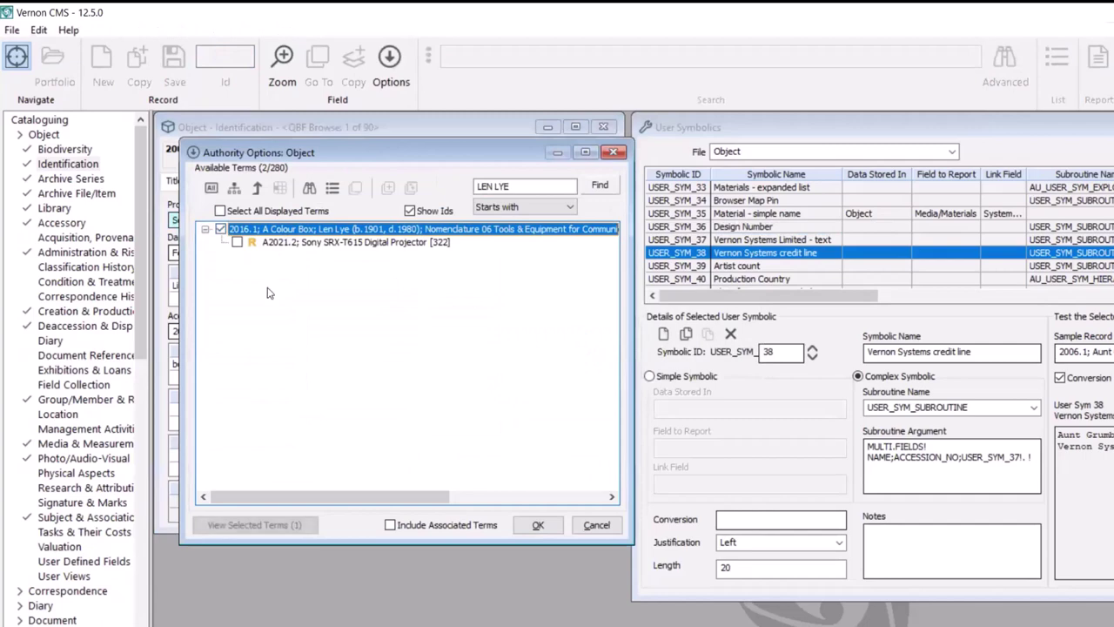
click(538, 525)
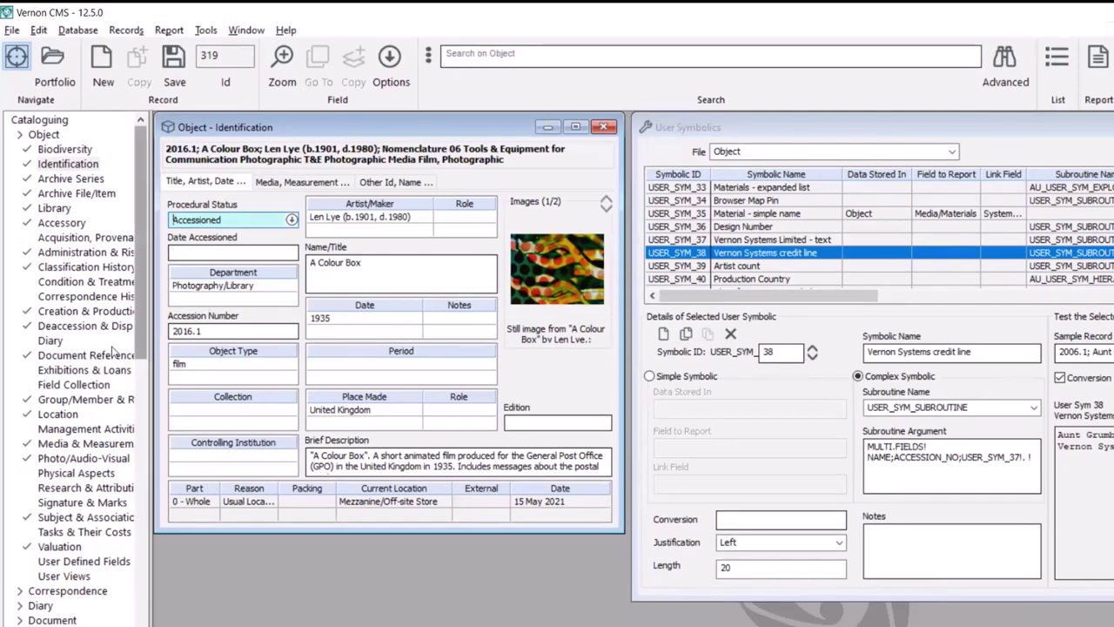
Open A Colour Box's Document References, view the category IDs, and show the External File table's fields.
click(87, 358)
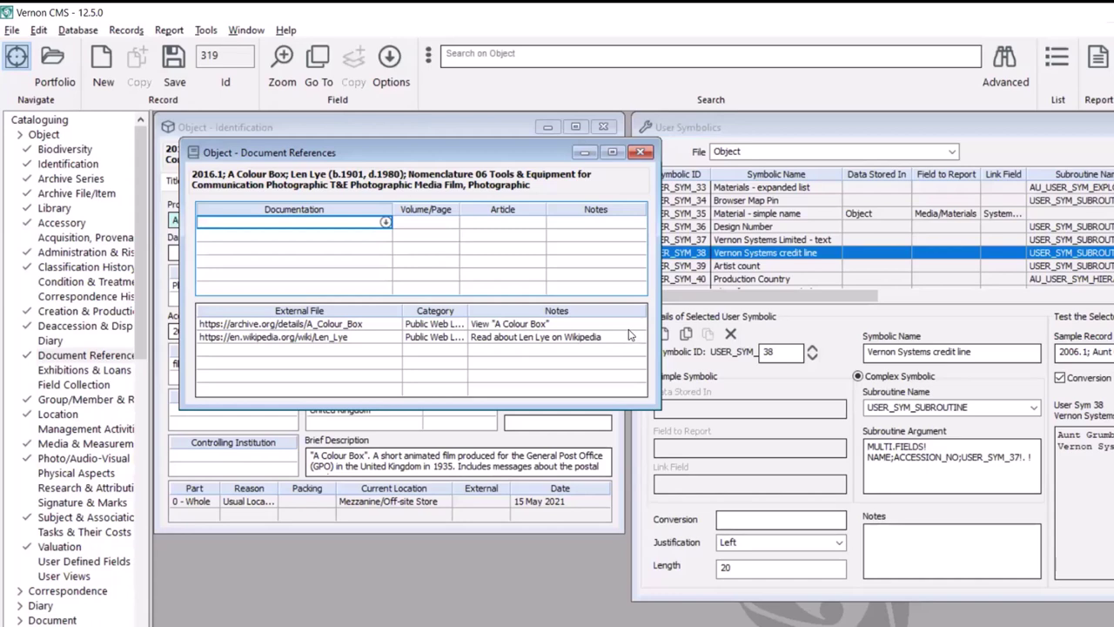
click(444, 330)
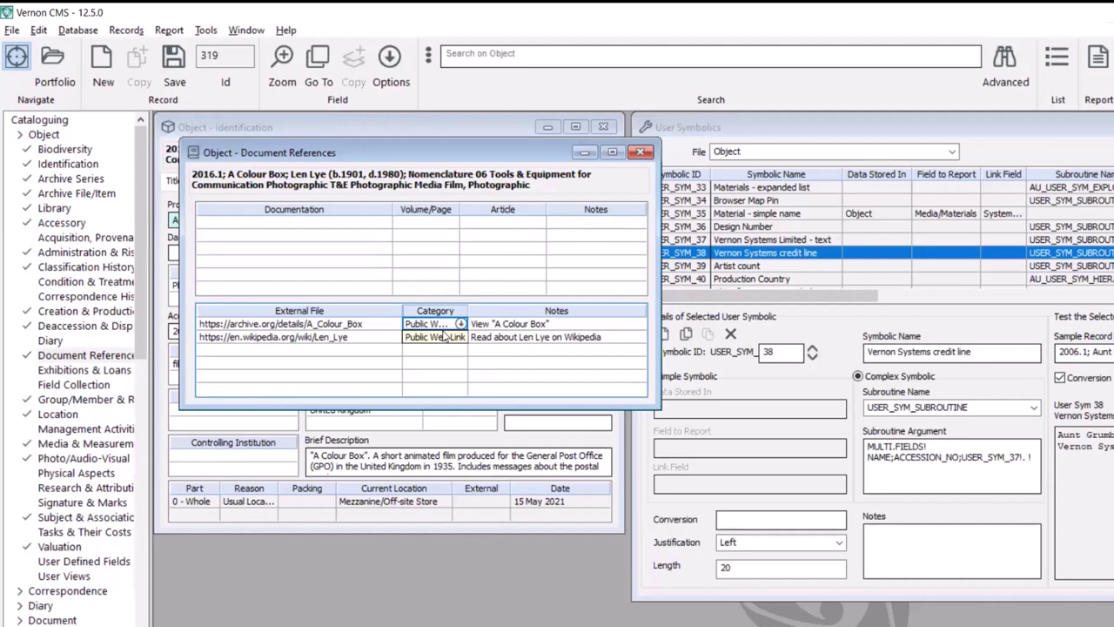
double_click(444, 335)
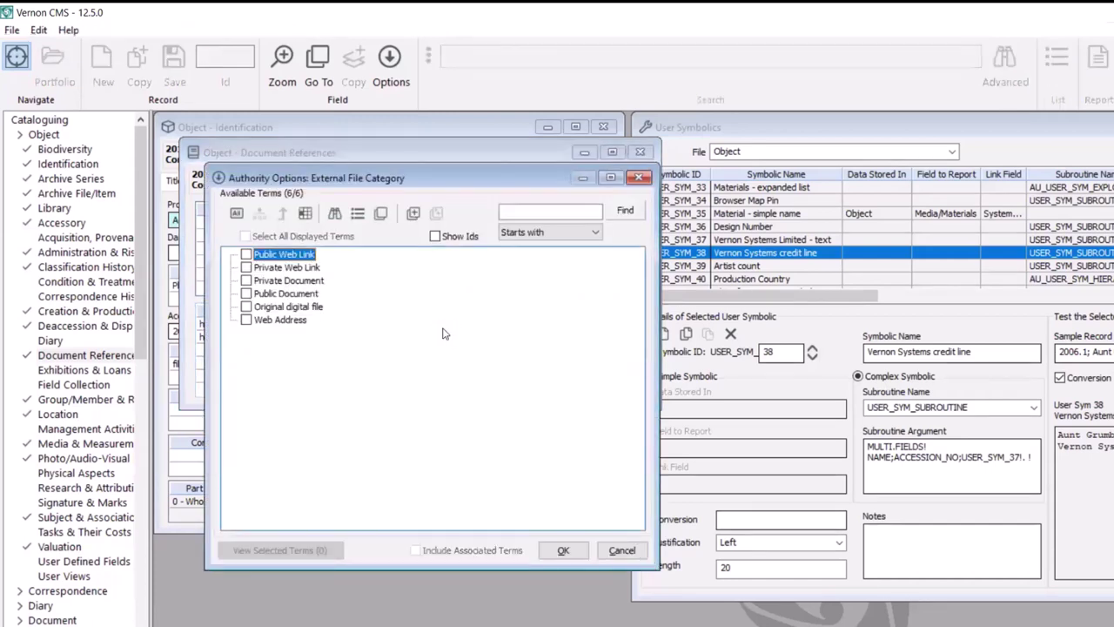
click(435, 236)
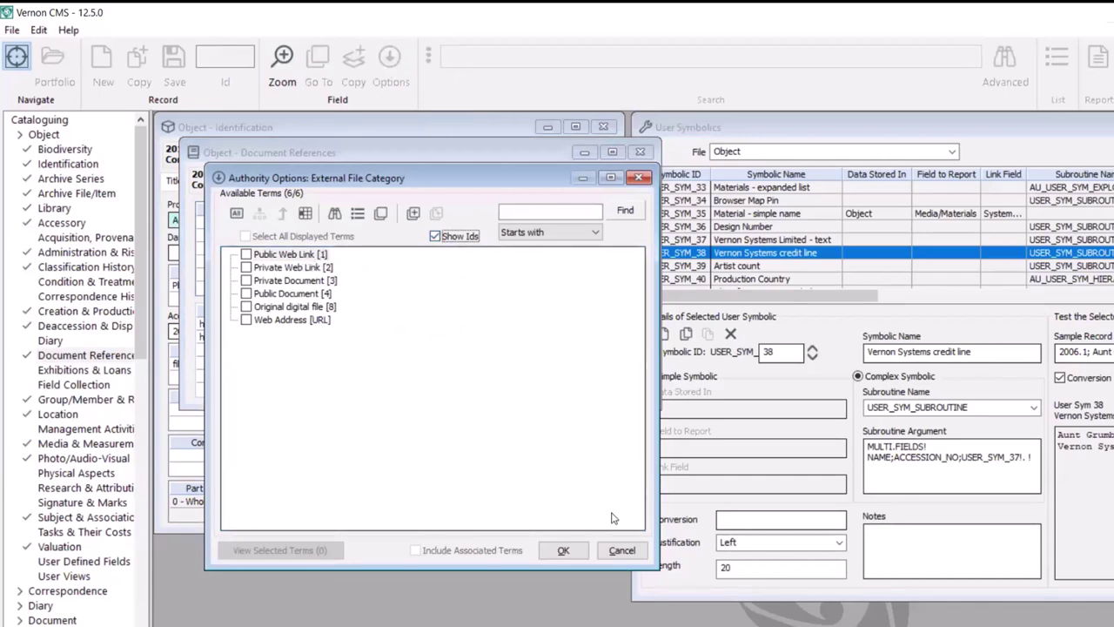
click(619, 550)
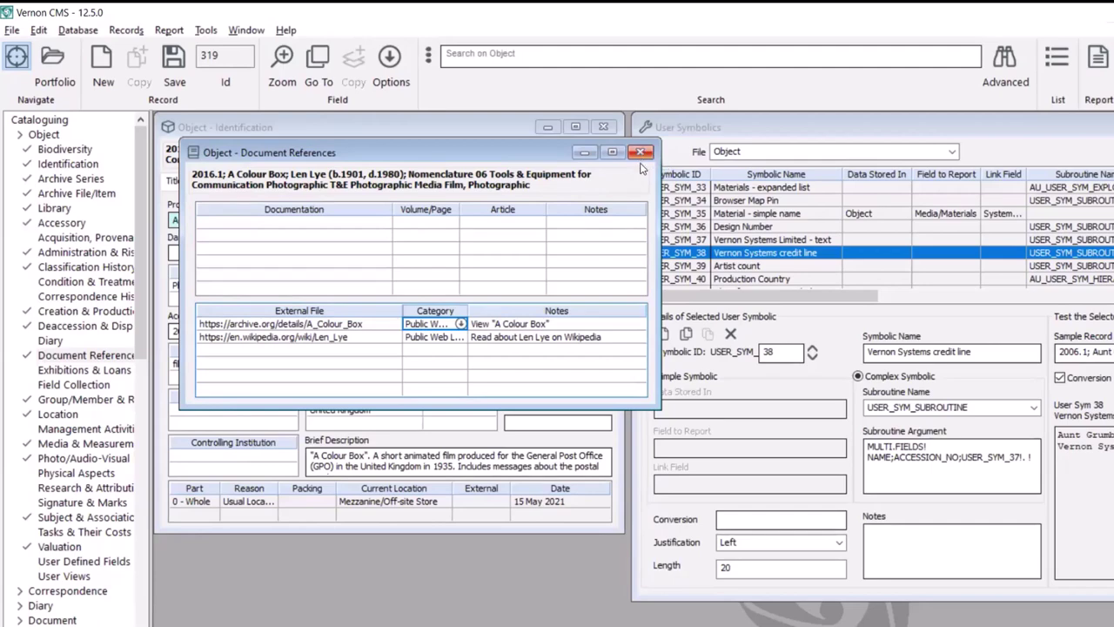
key(ctrl+shift+d)
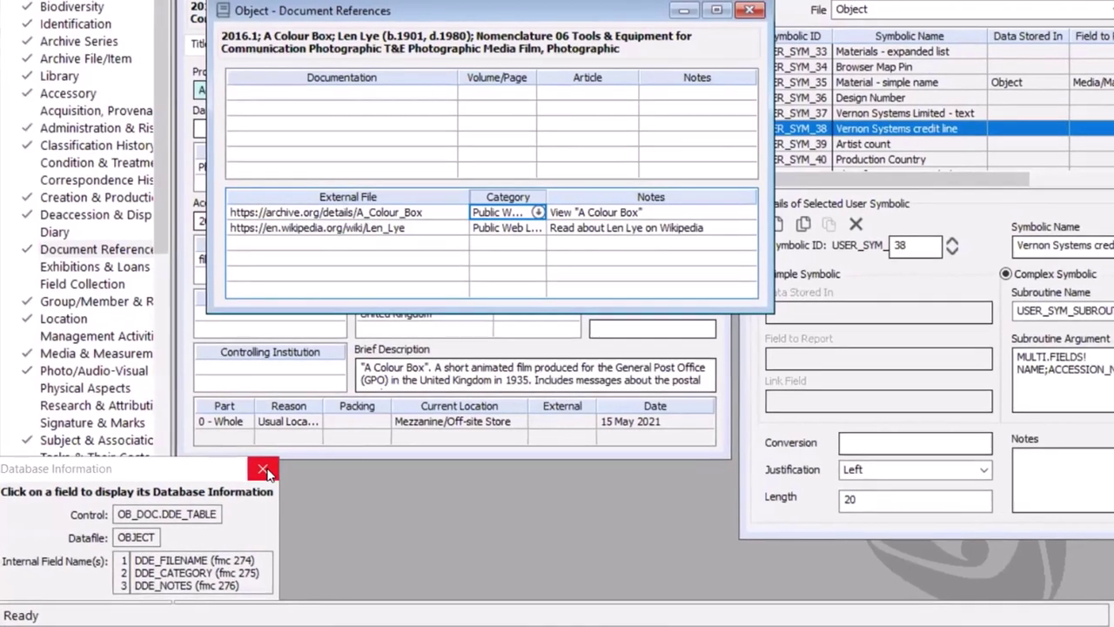
Close Database Information and Document References, then display USER_SYM_28 Public Web URLs.
click(263, 471)
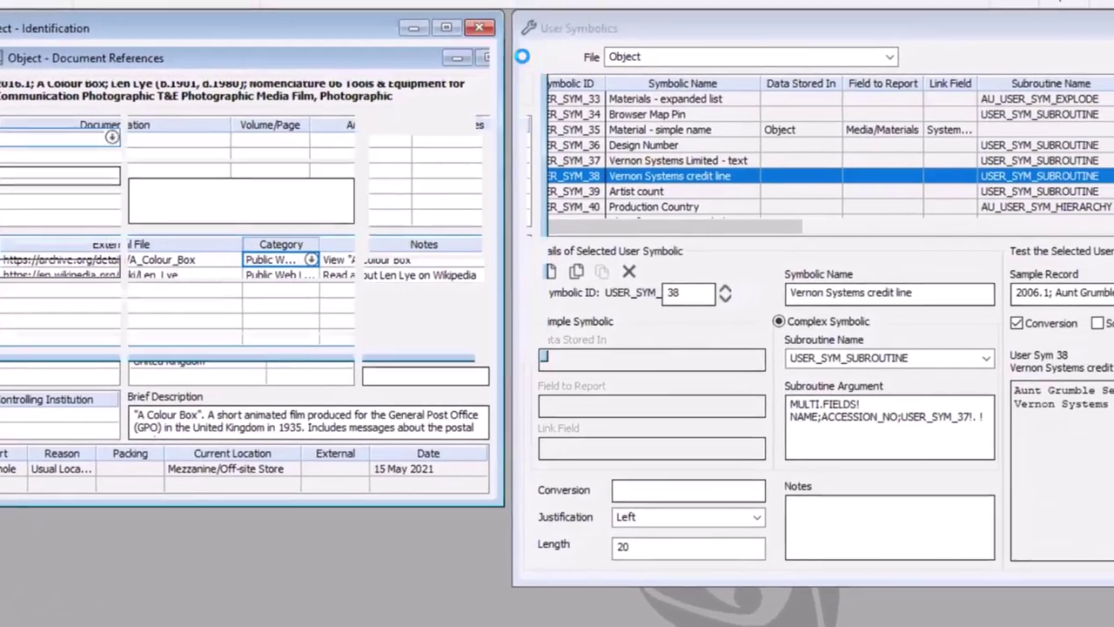
click(588, 45)
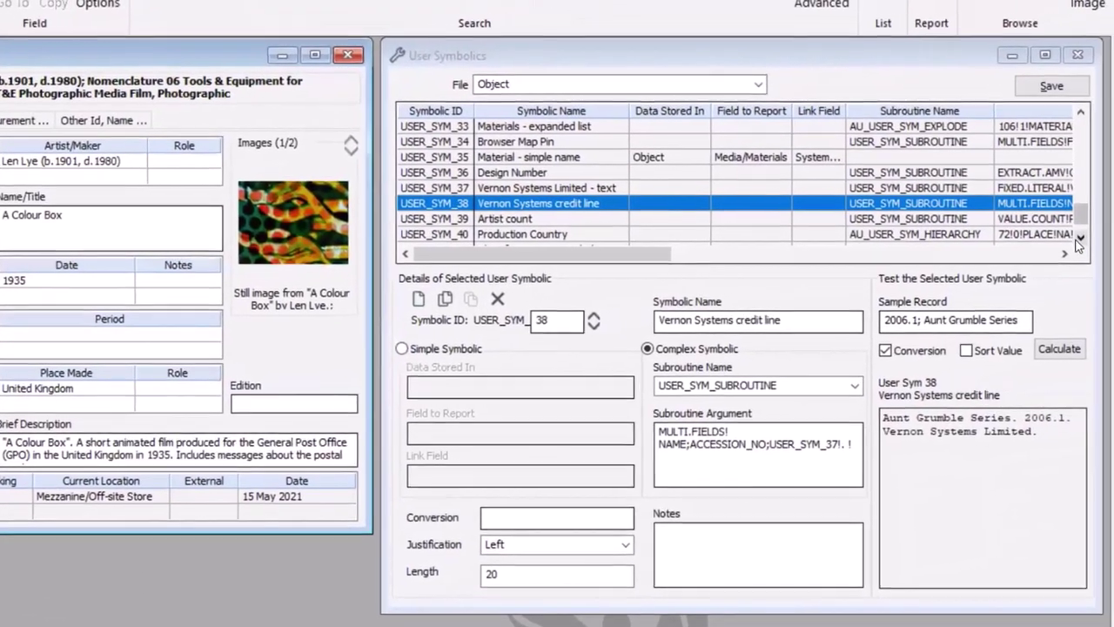
click(1093, 234)
click(1093, 234)
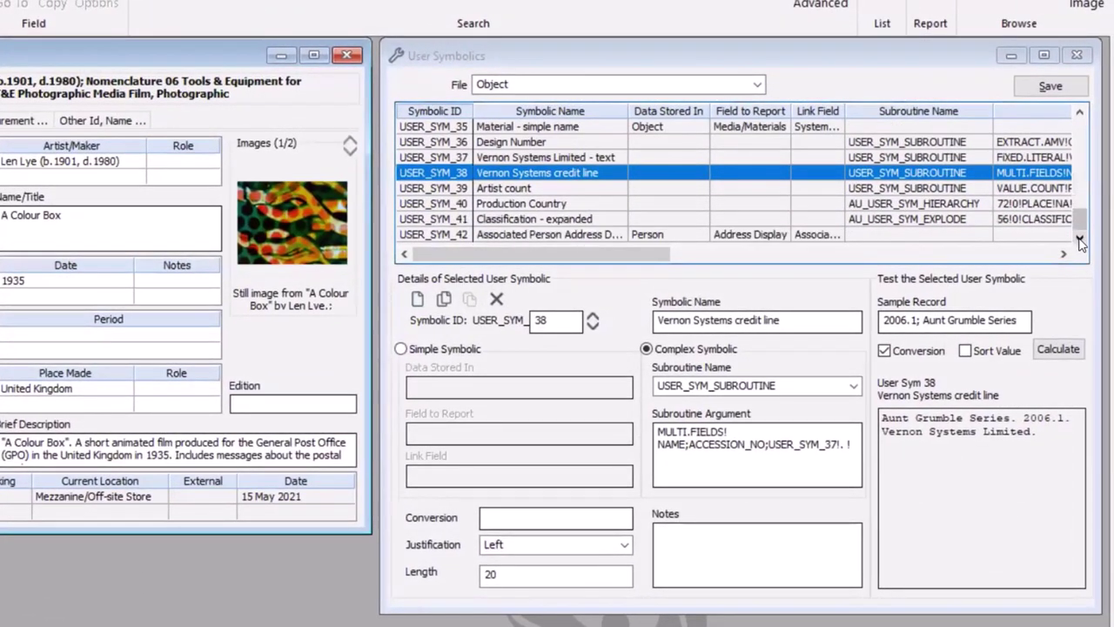
click(1080, 133)
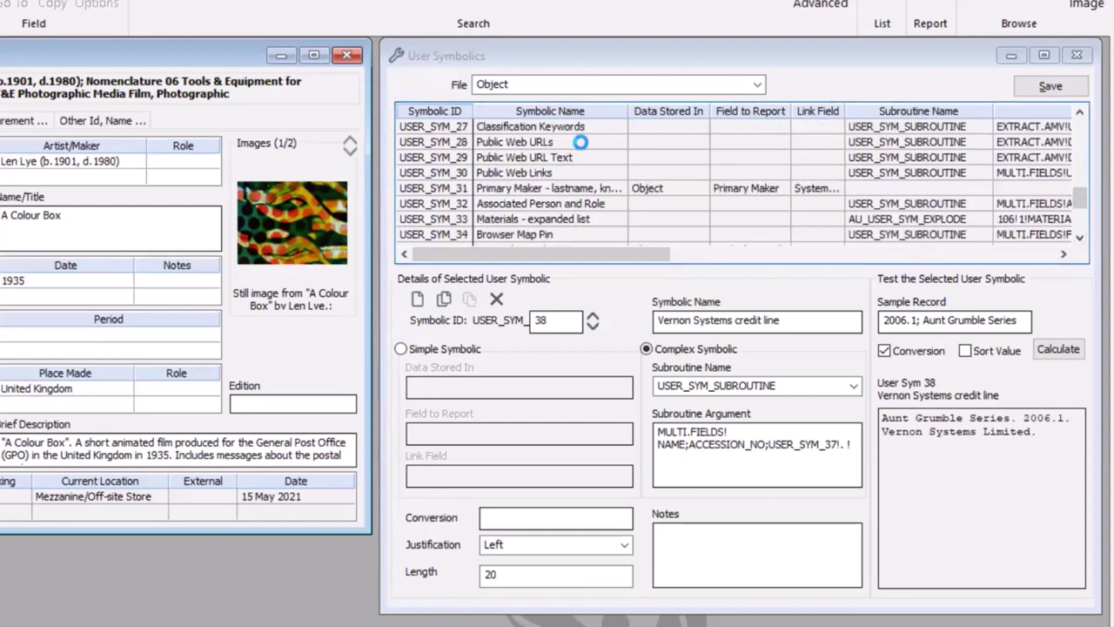
click(510, 142)
click(544, 143)
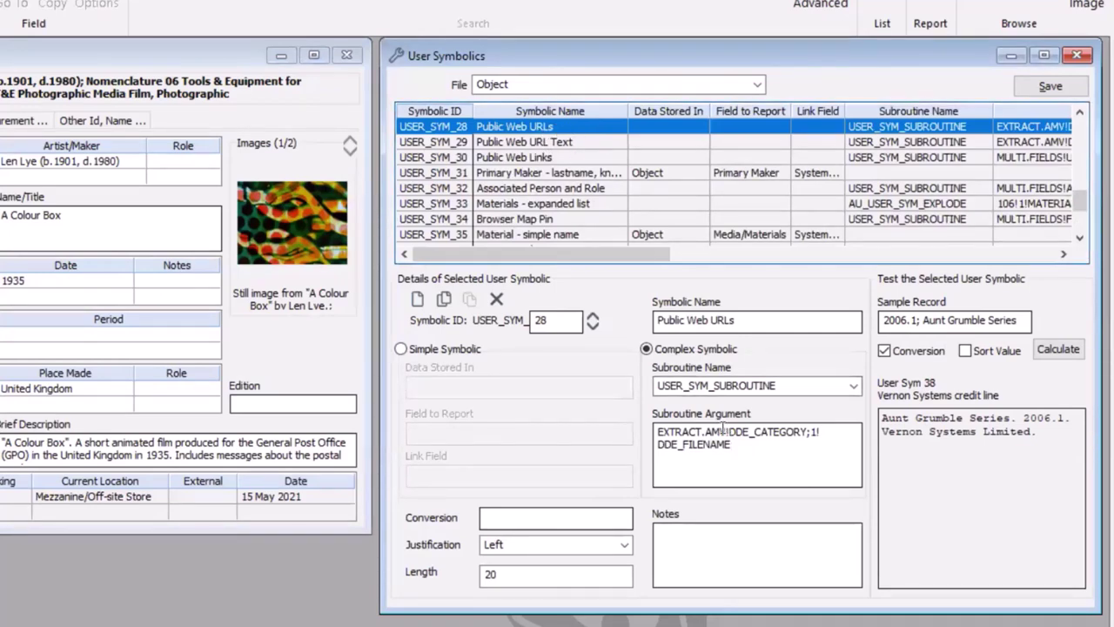
Examine the EXTRACT.AMV! argument's DDE_CATEGORY 1 and DDE_FILENAME parts.
click(685, 432)
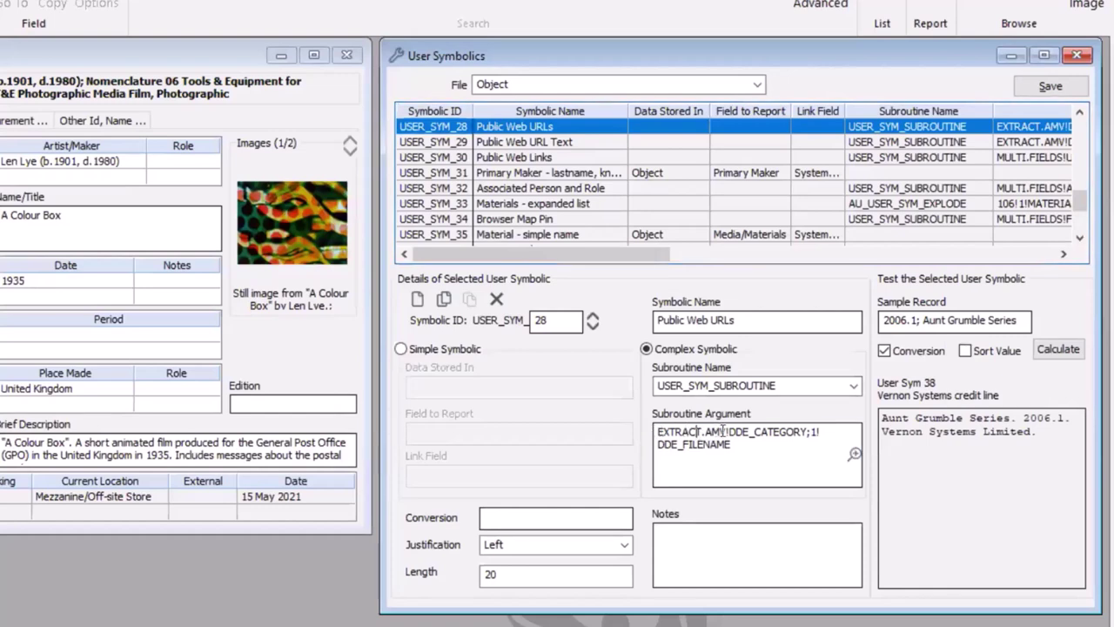
drag(729, 432, 634, 432)
click(745, 445)
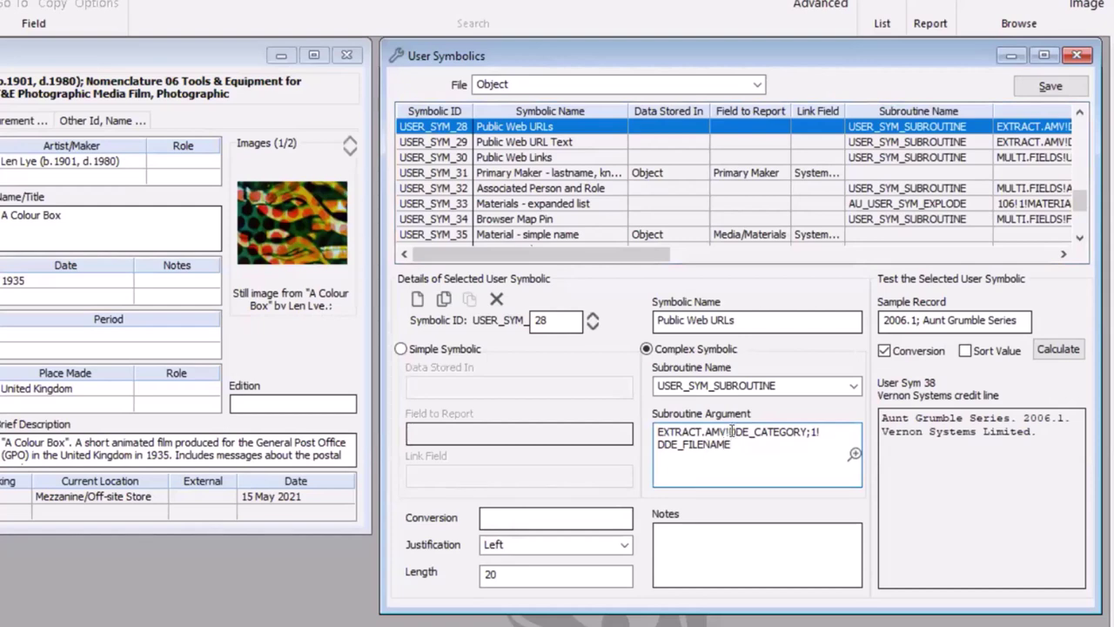
drag(732, 431, 808, 432)
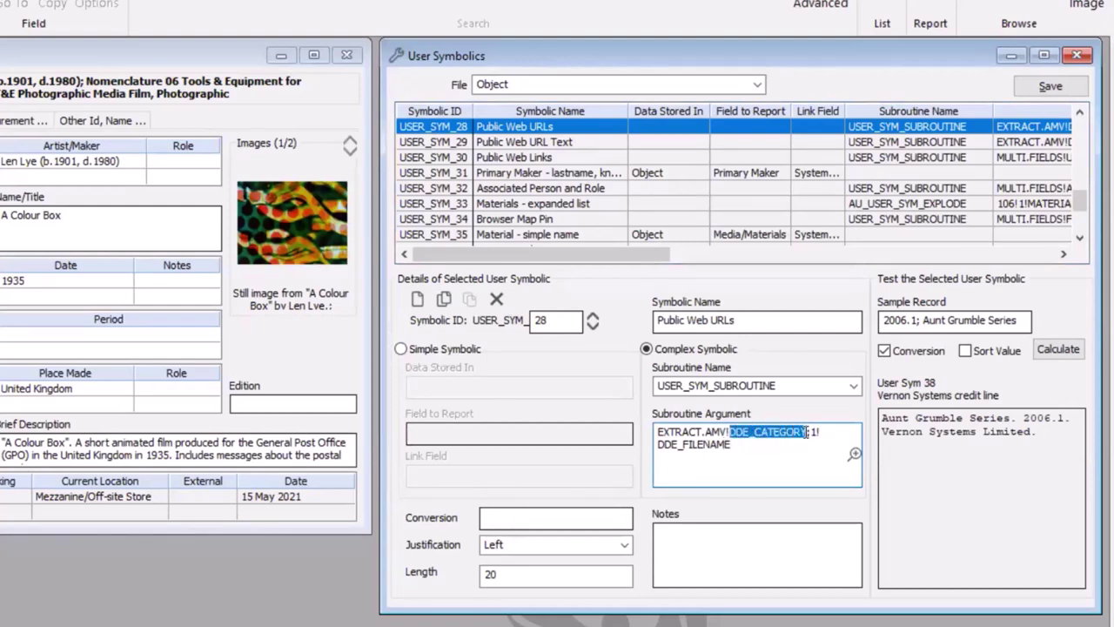
double_click(813, 432)
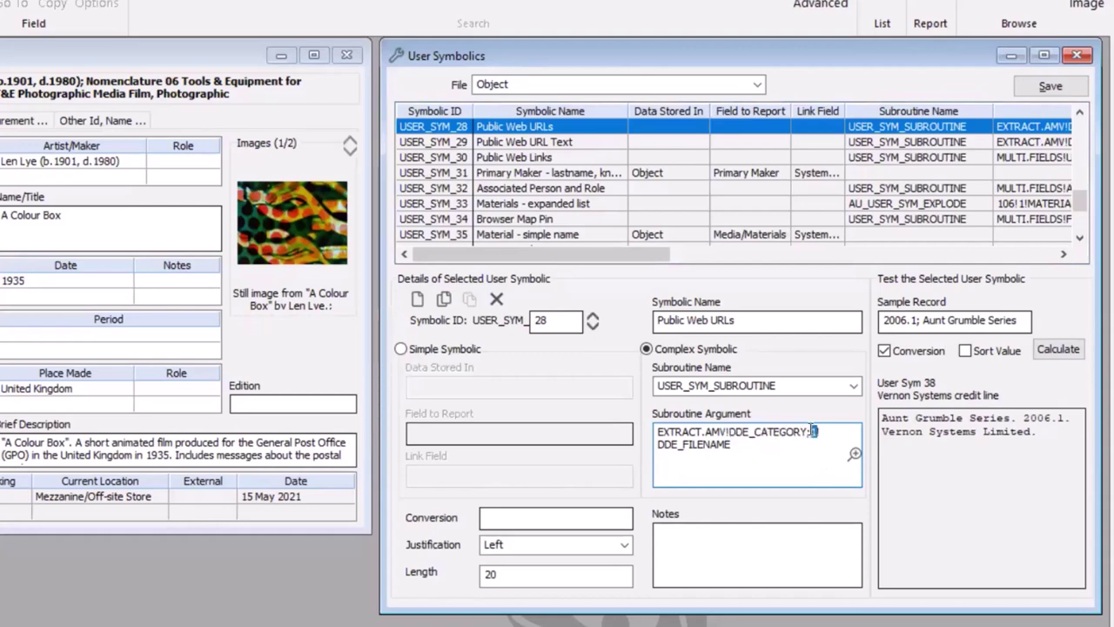
click(748, 448)
drag(749, 447, 653, 448)
click(792, 445)
Test Public Web URLs on sample record 2016.1 A Colour Box, returning the archive.org and Wikipedia links.
click(884, 319)
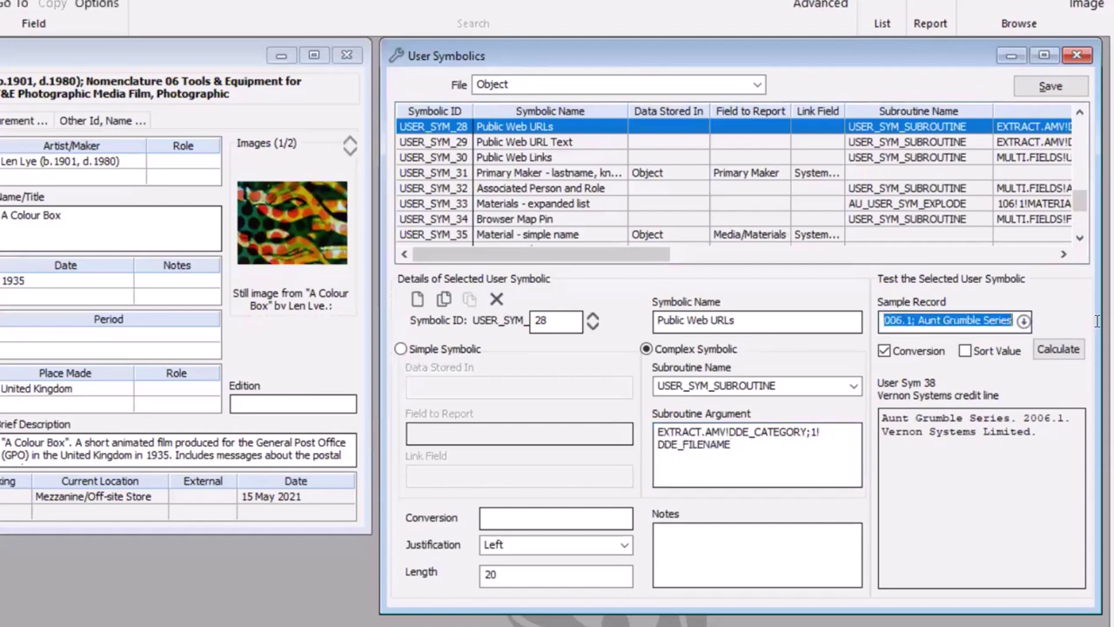
text(len lye)
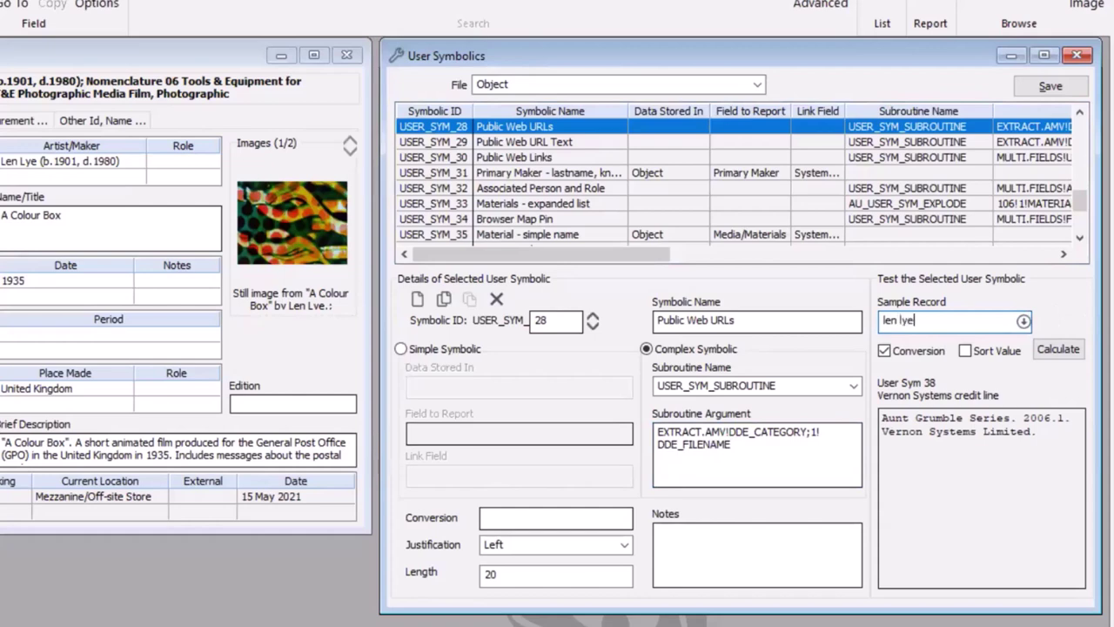
key(Tab)
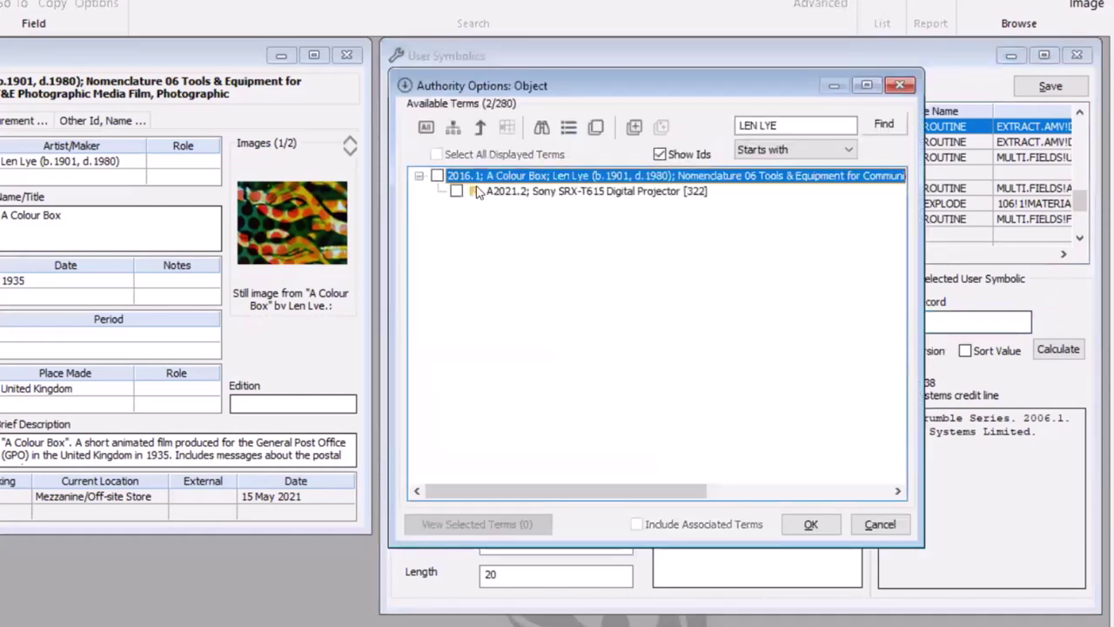
click(439, 176)
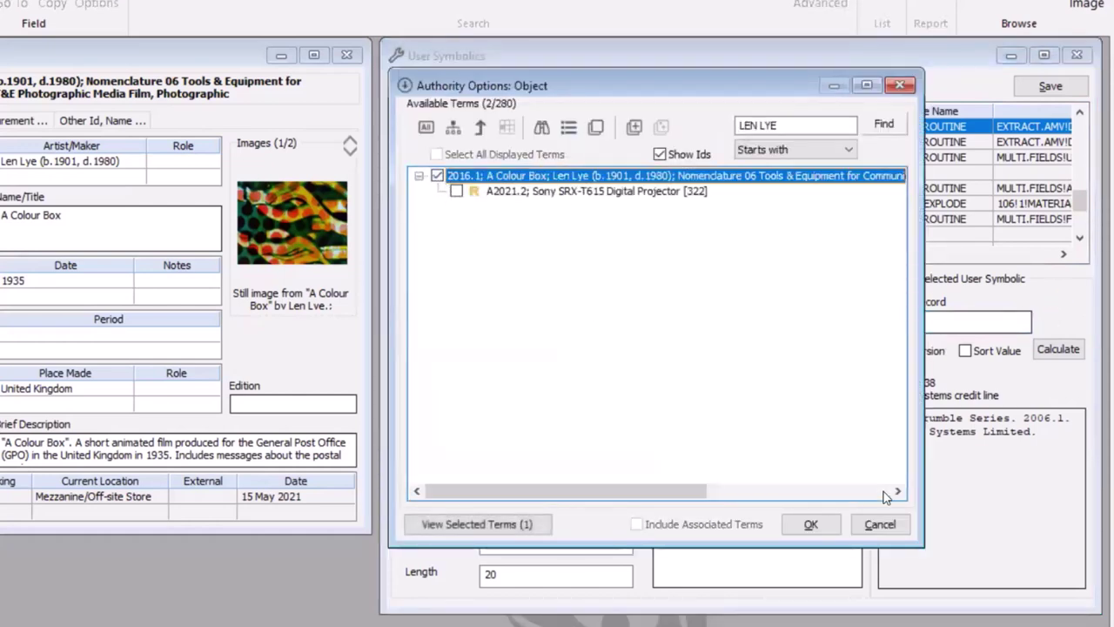
click(817, 525)
click(1059, 349)
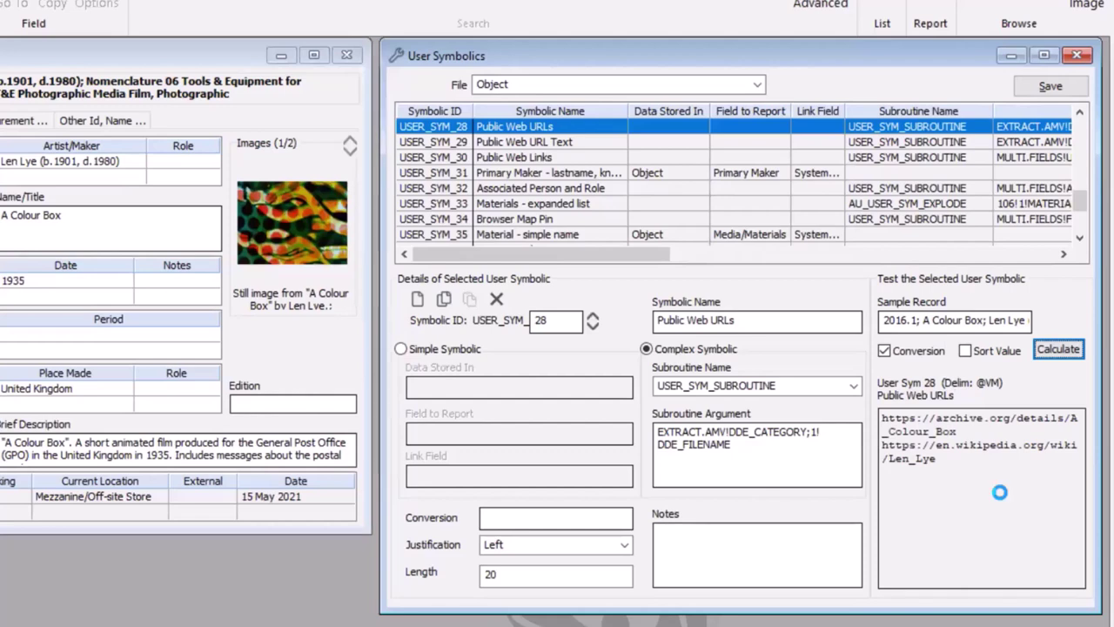
Test Public Web URL Text's DDE_NOTES argument for link captions, then display the Public Web Links symbolic.
click(567, 145)
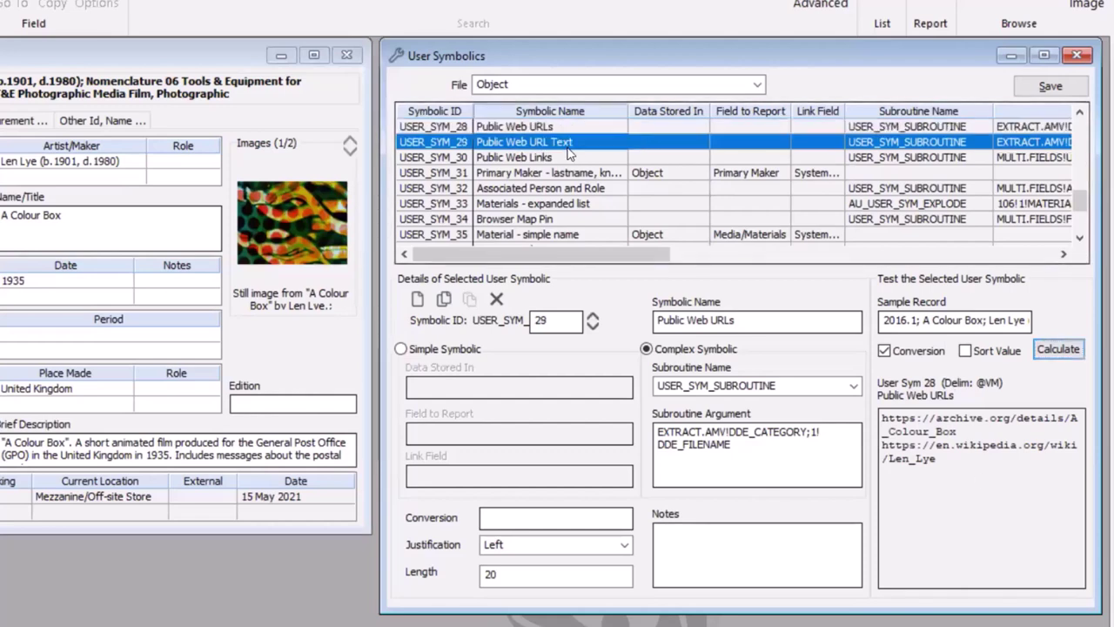
drag(717, 444, 683, 445)
click(761, 449)
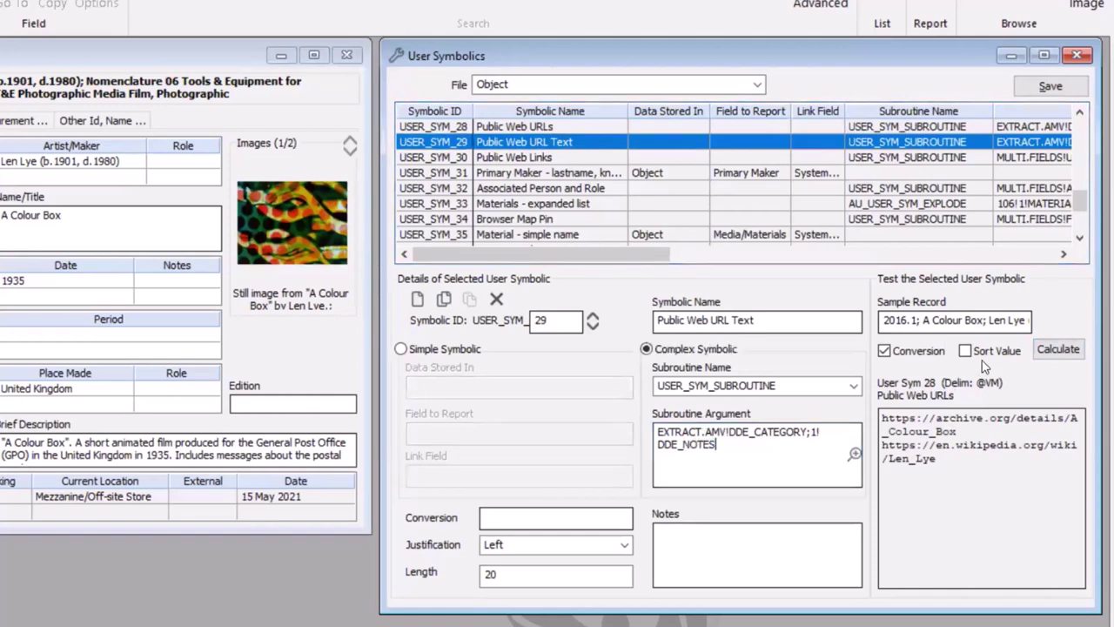
click(1057, 349)
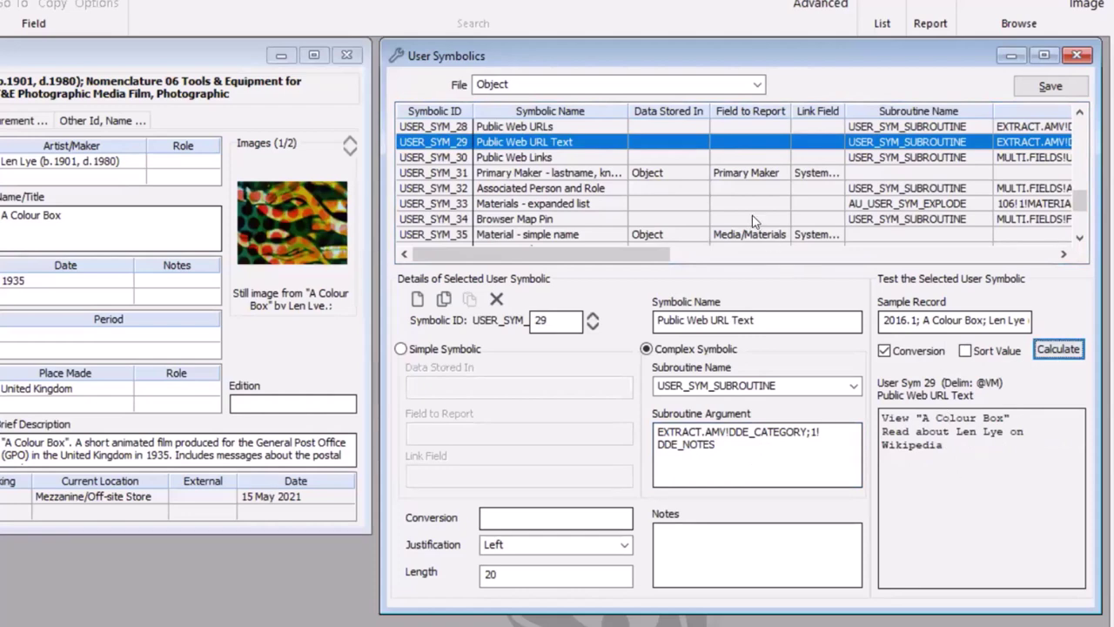
click(596, 158)
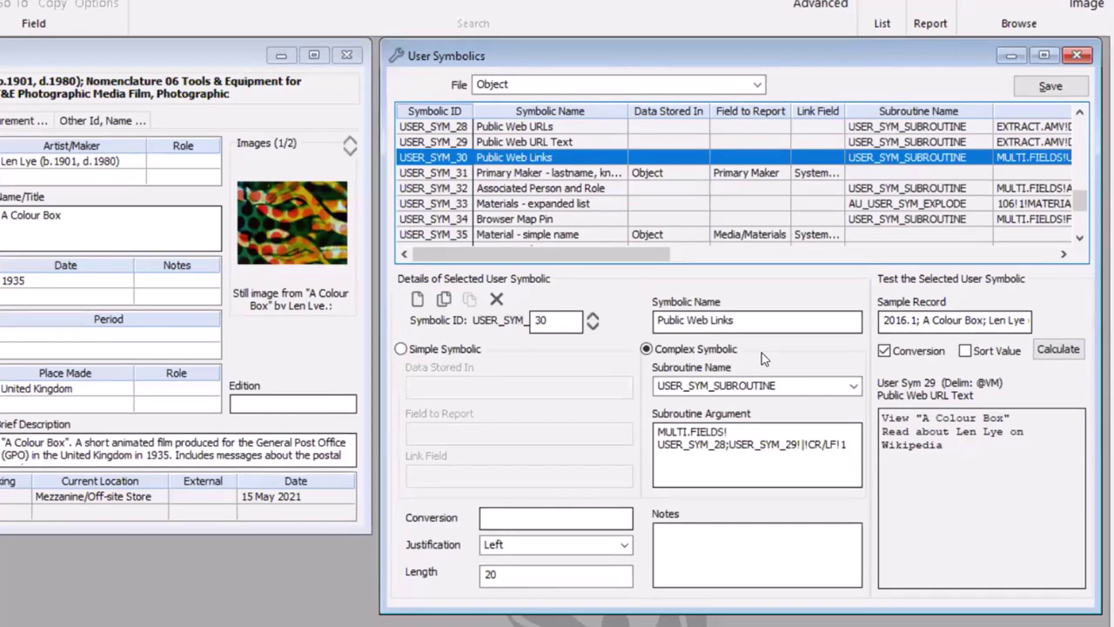
Recalculate Public Web Links, which references USER_SYM_28, and view its URL-caption output in the zOOm window.
click(1056, 350)
click(976, 447)
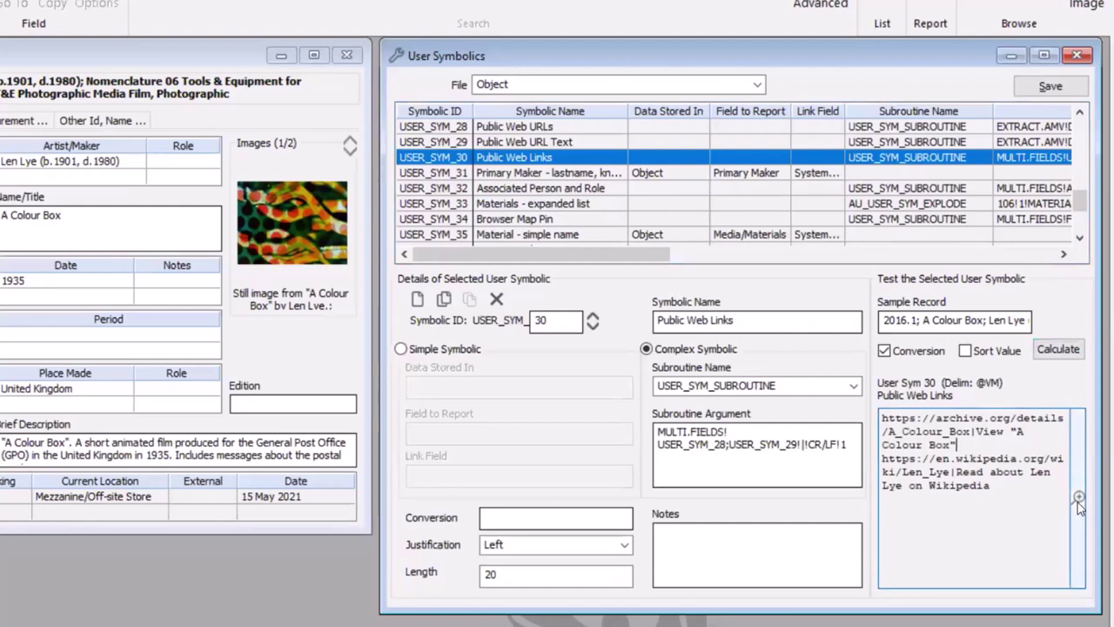
click(719, 444)
drag(713, 444, 726, 444)
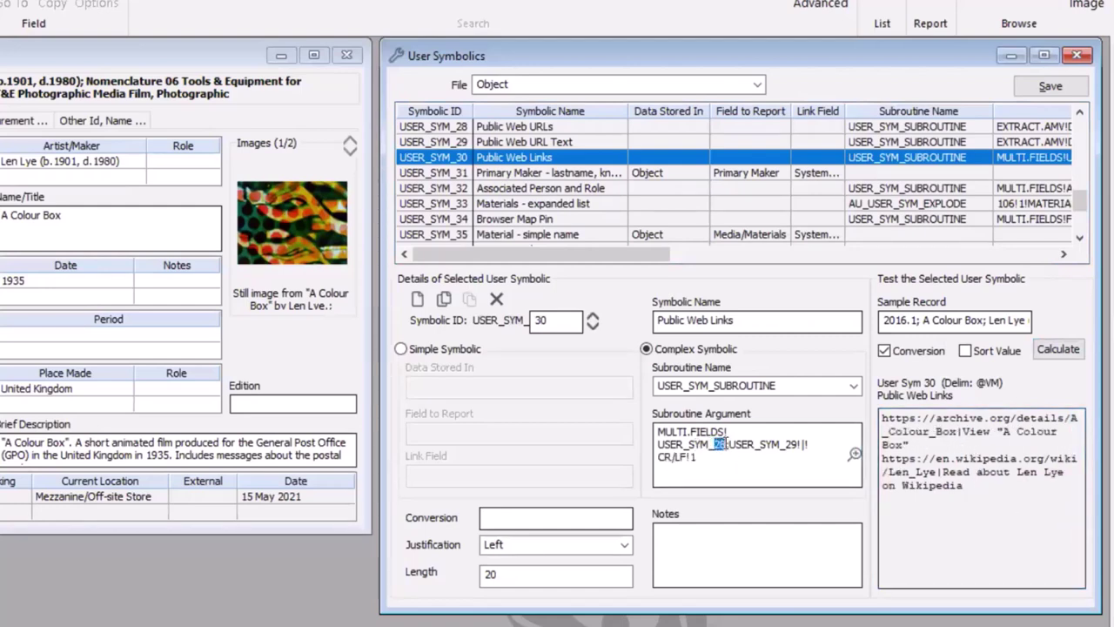
click(788, 444)
click(807, 462)
click(1049, 351)
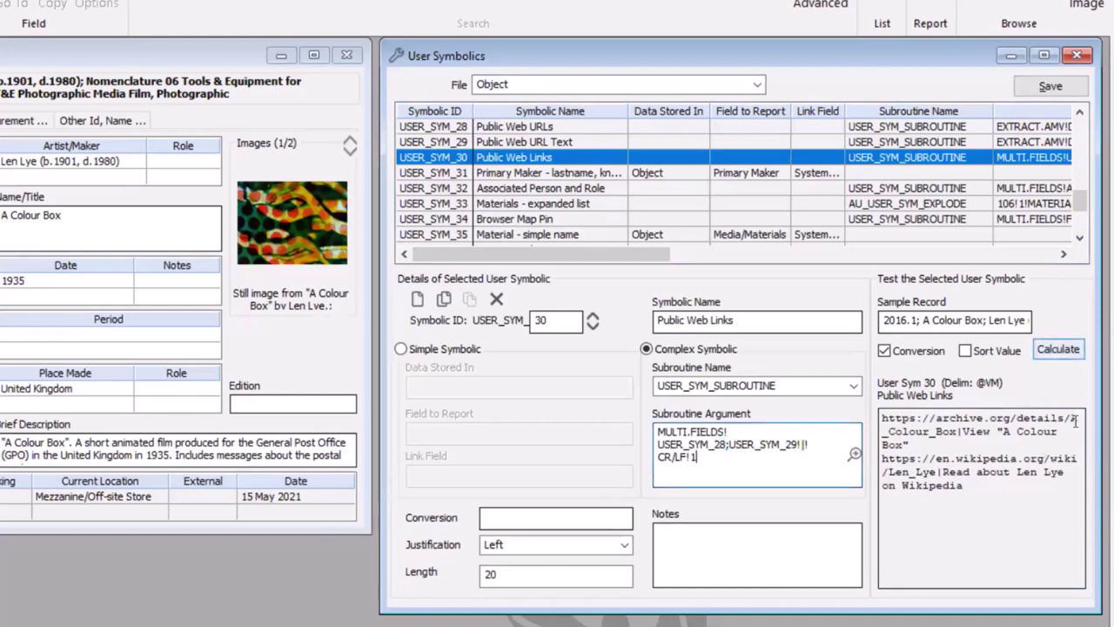
key(shift+F2)
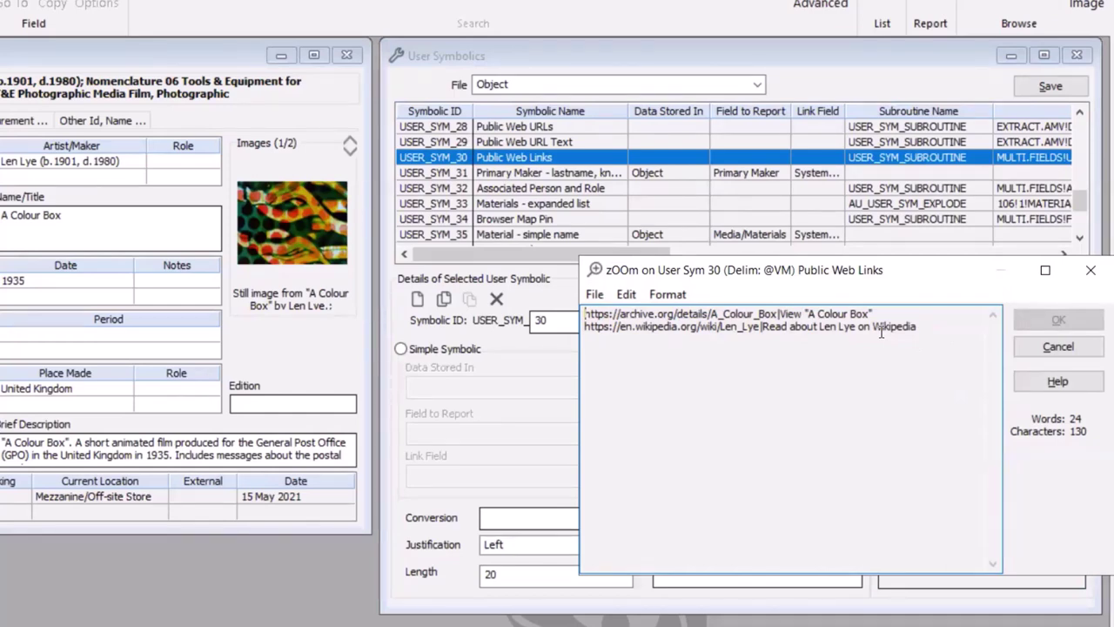
Cancel the enlarged zOOm output window.
click(1088, 348)
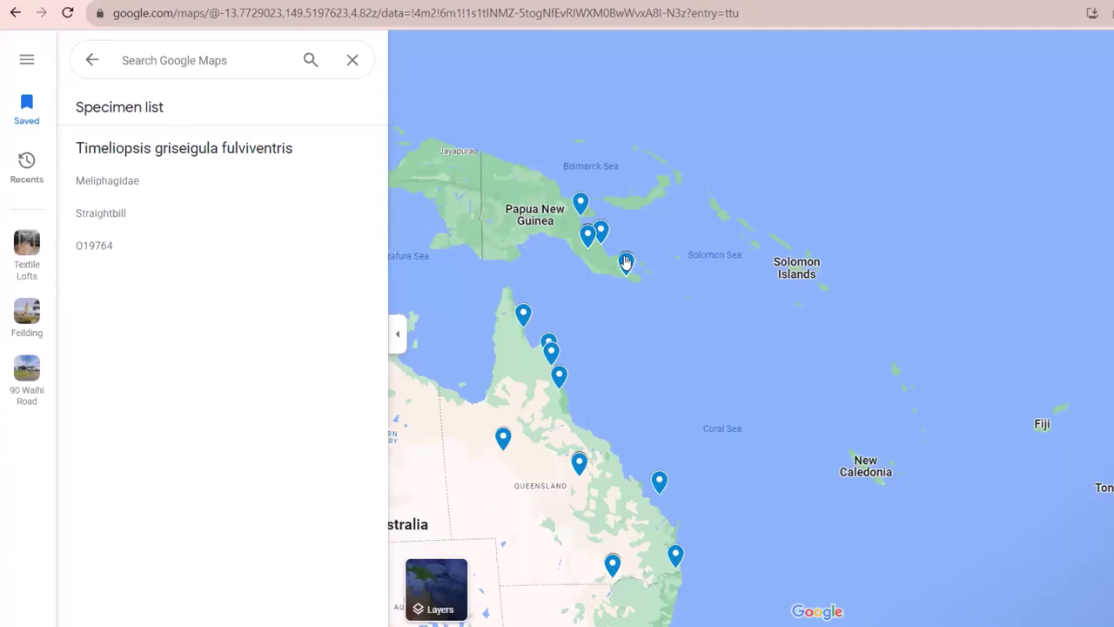
Zoom the map and select specimen number O19764 from the pin description.
scroll(642, 197, up, 2)
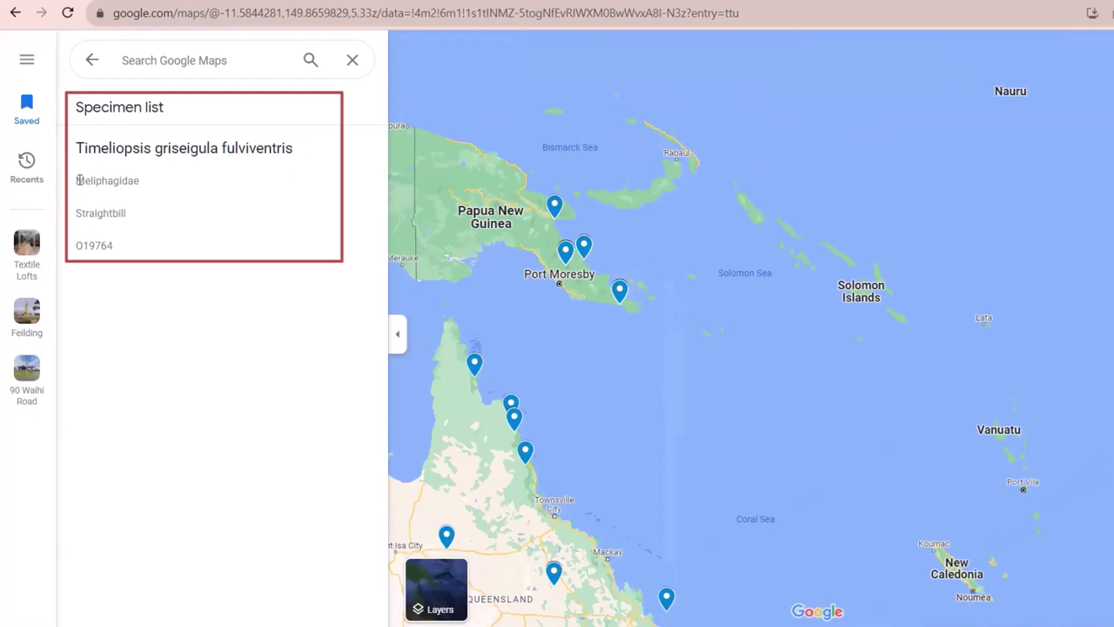
drag(75, 181, 149, 263)
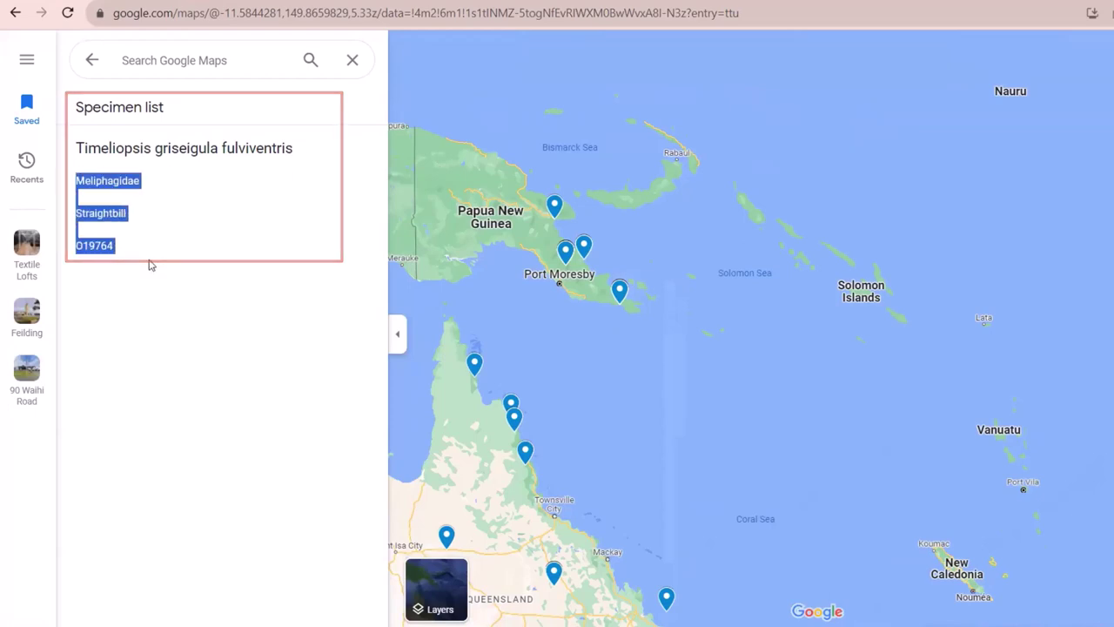
click(209, 255)
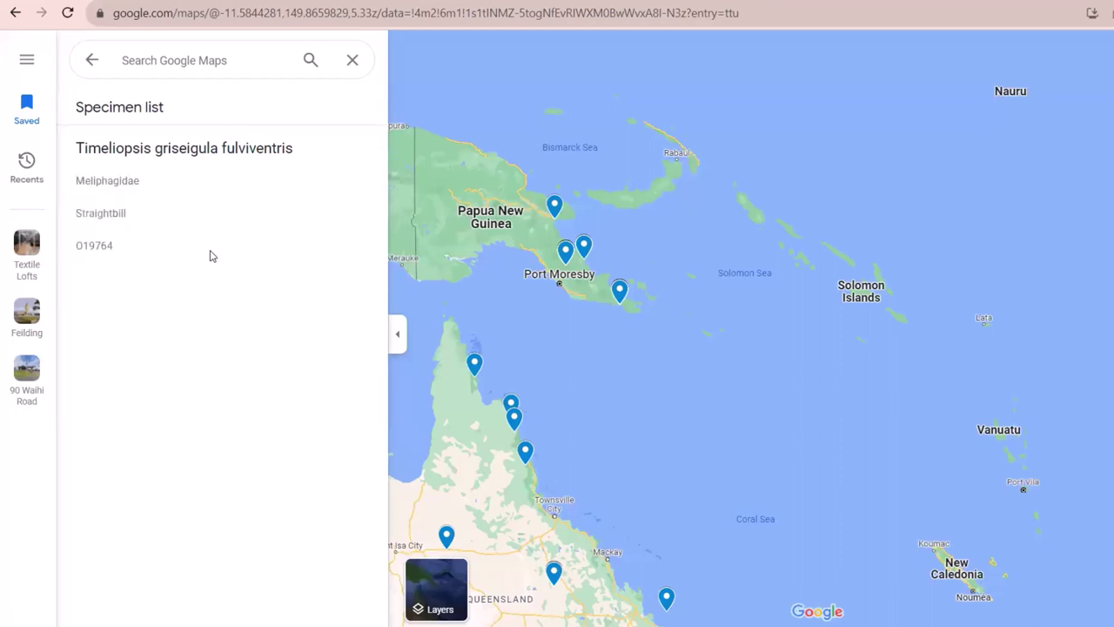
drag(134, 252, 78, 246)
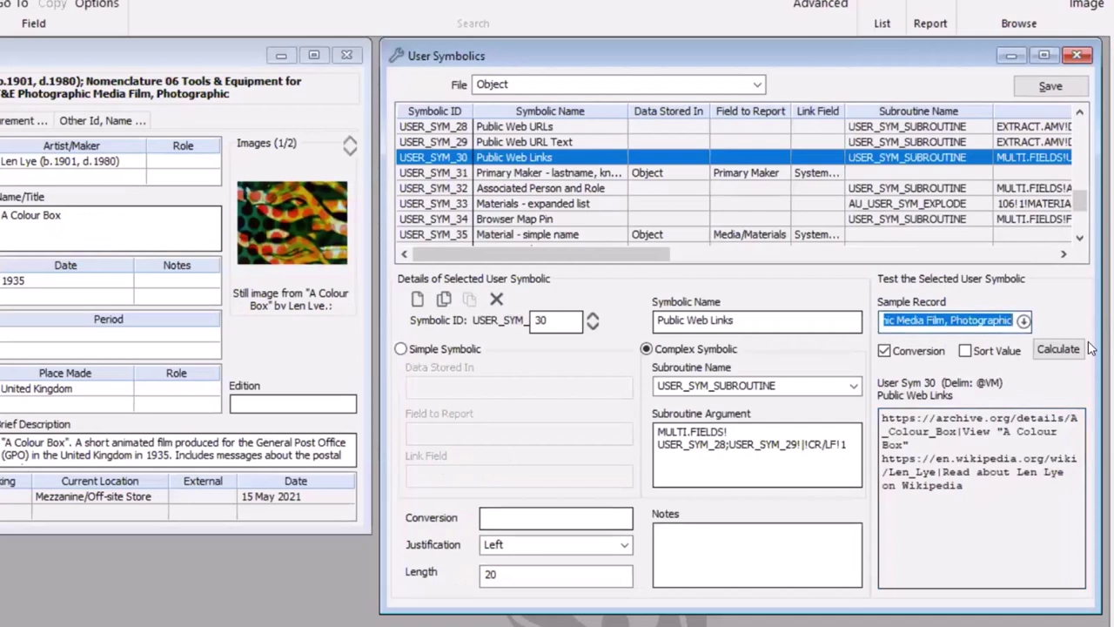
Set O19764 as the sample record and test USER_SYM_17 Map Pin Description on it.
text(O19764)
key(Tab)
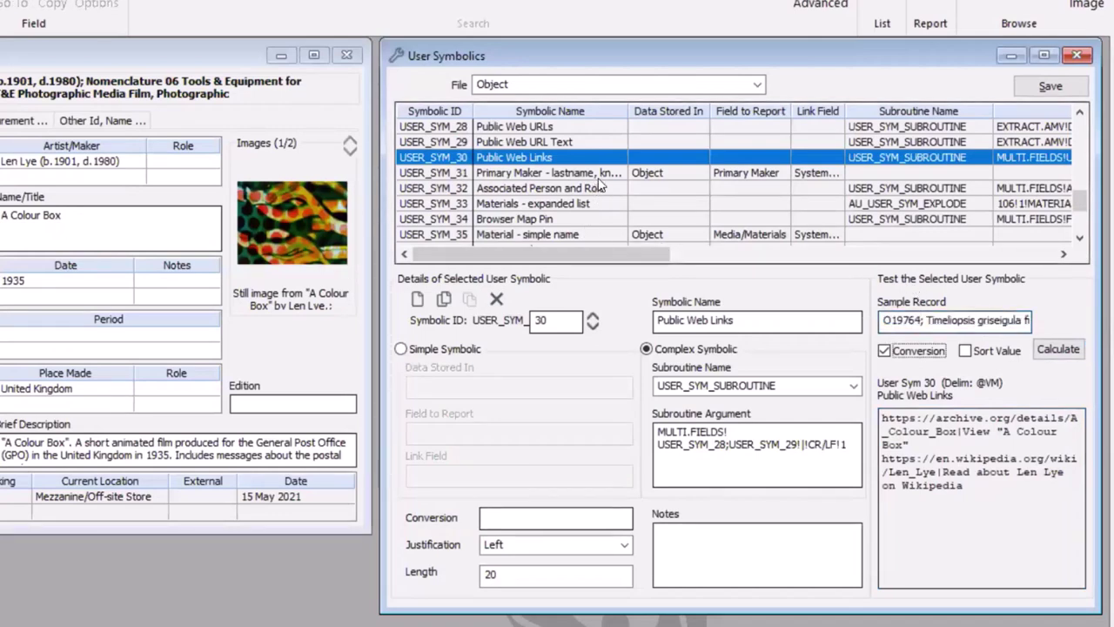
scroll(599, 184, up, 5)
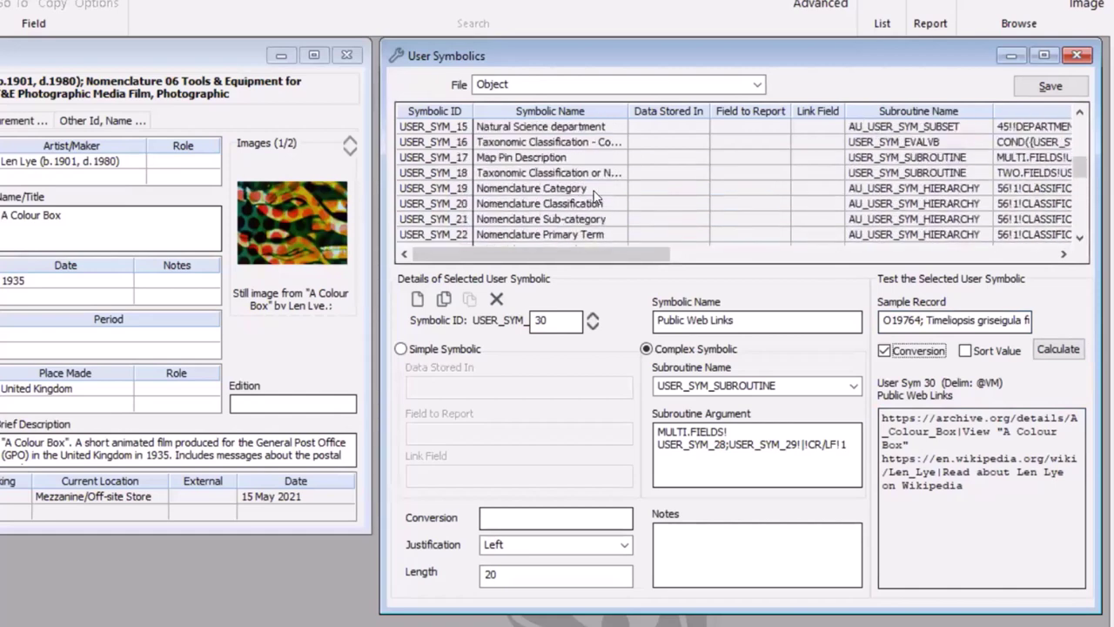
click(497, 158)
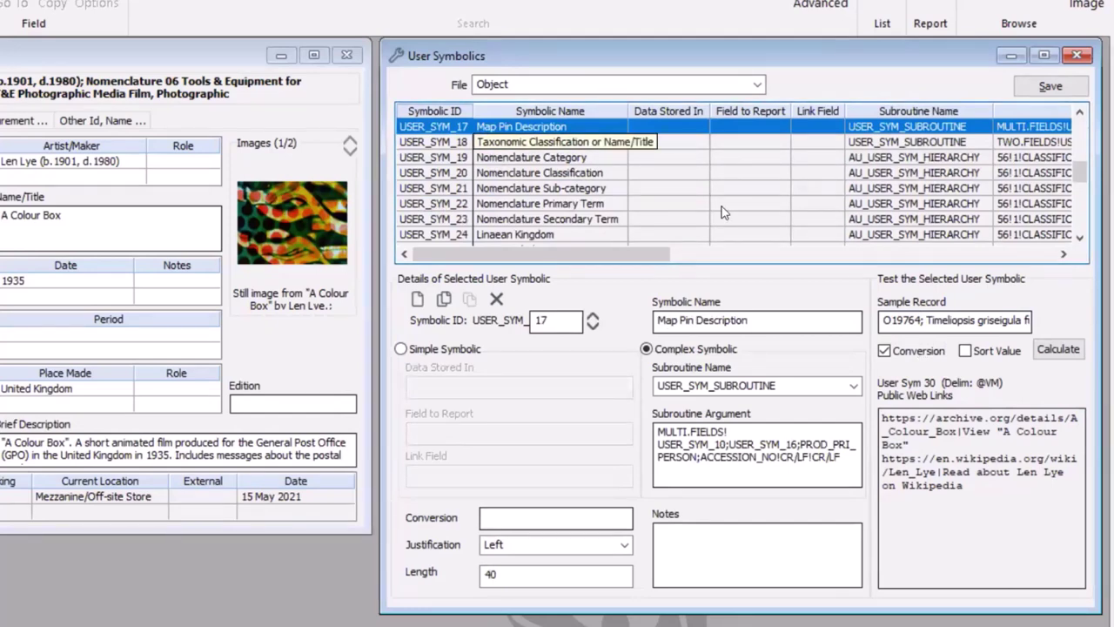
click(1058, 349)
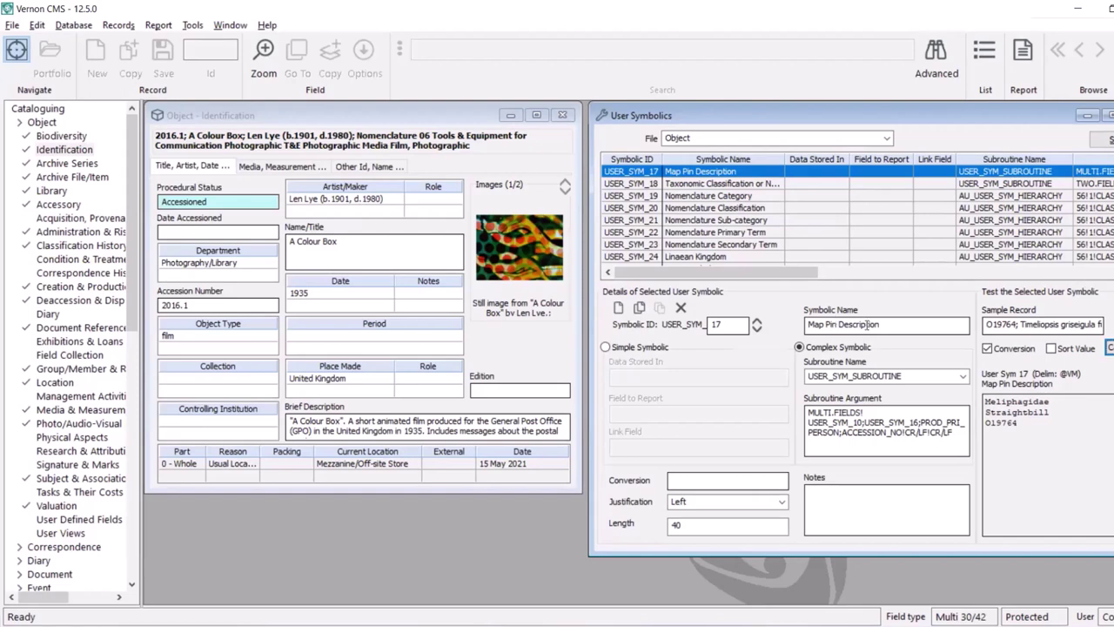
Open A Colour Box's Document References and list the allowed External File Category terms.
click(451, 131)
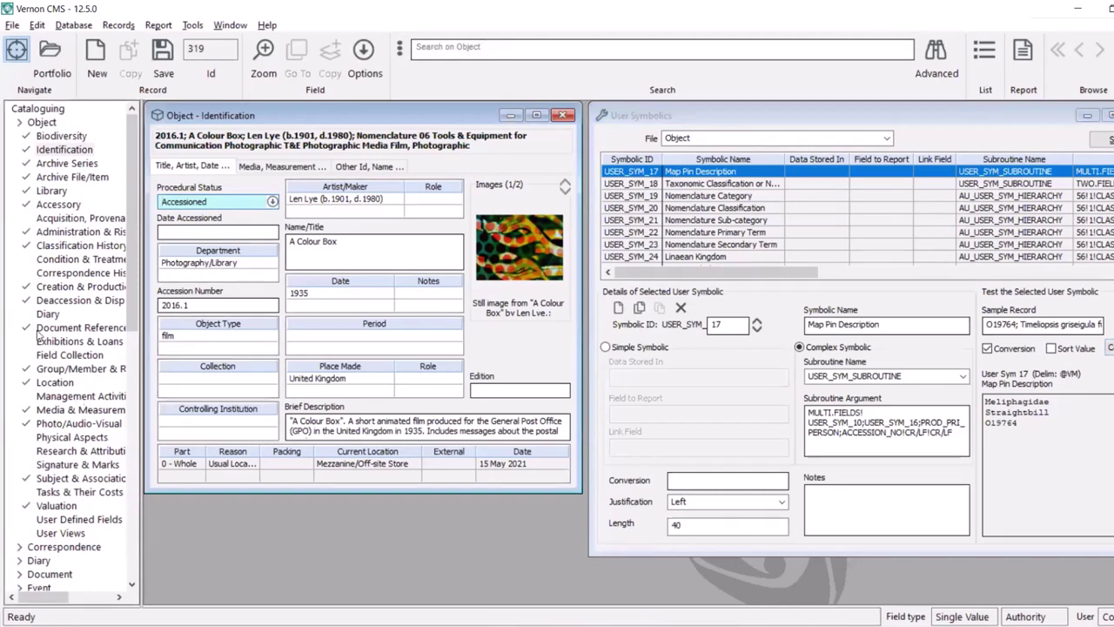
click(81, 327)
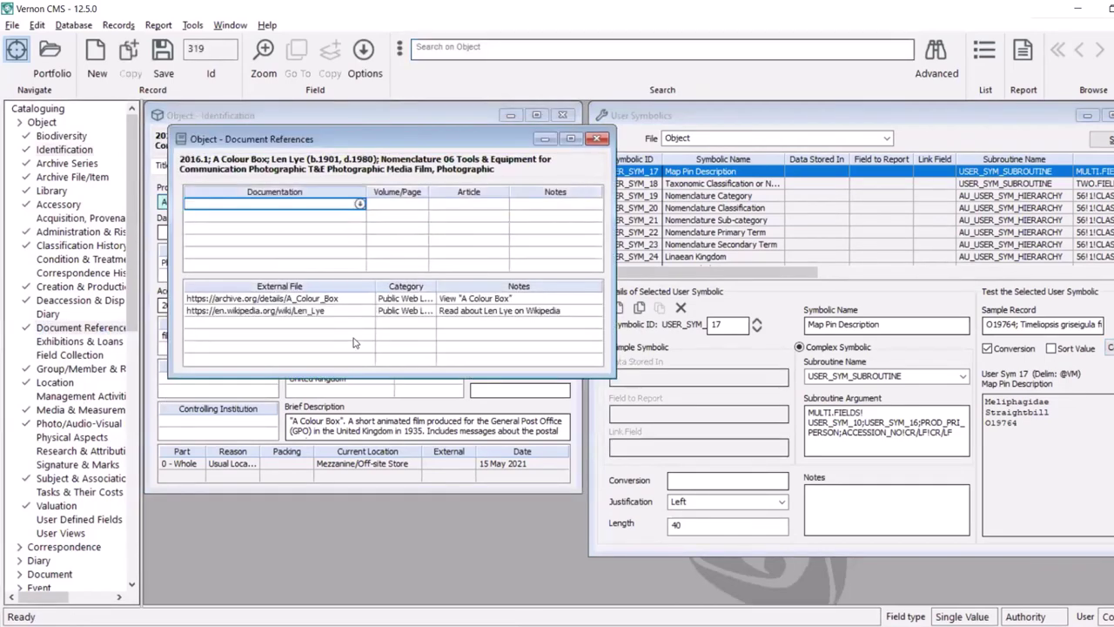
click(427, 302)
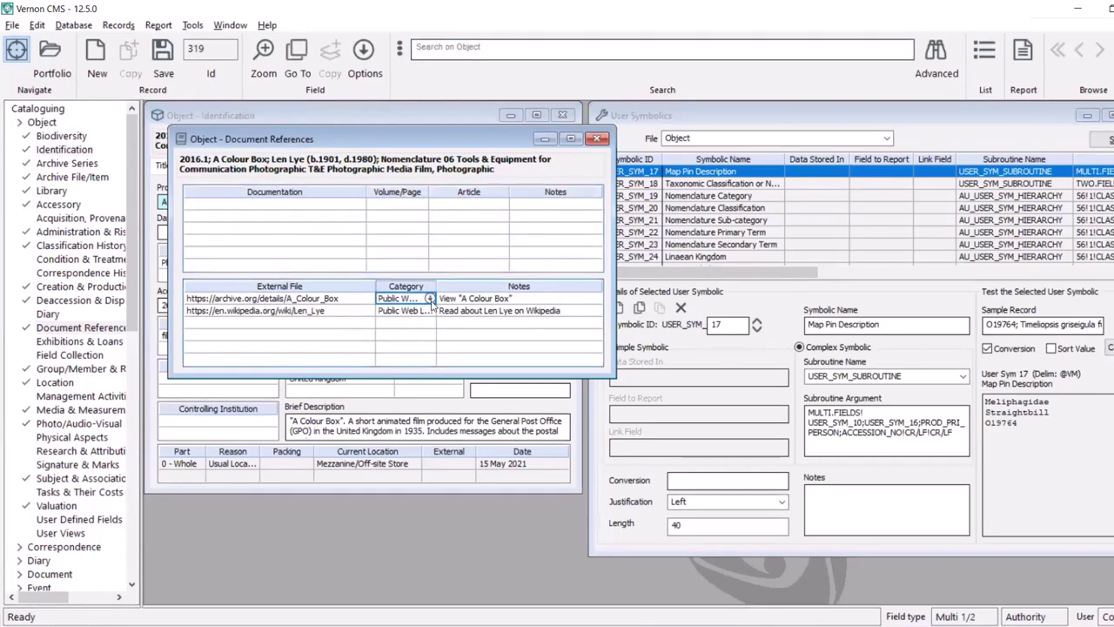
click(430, 300)
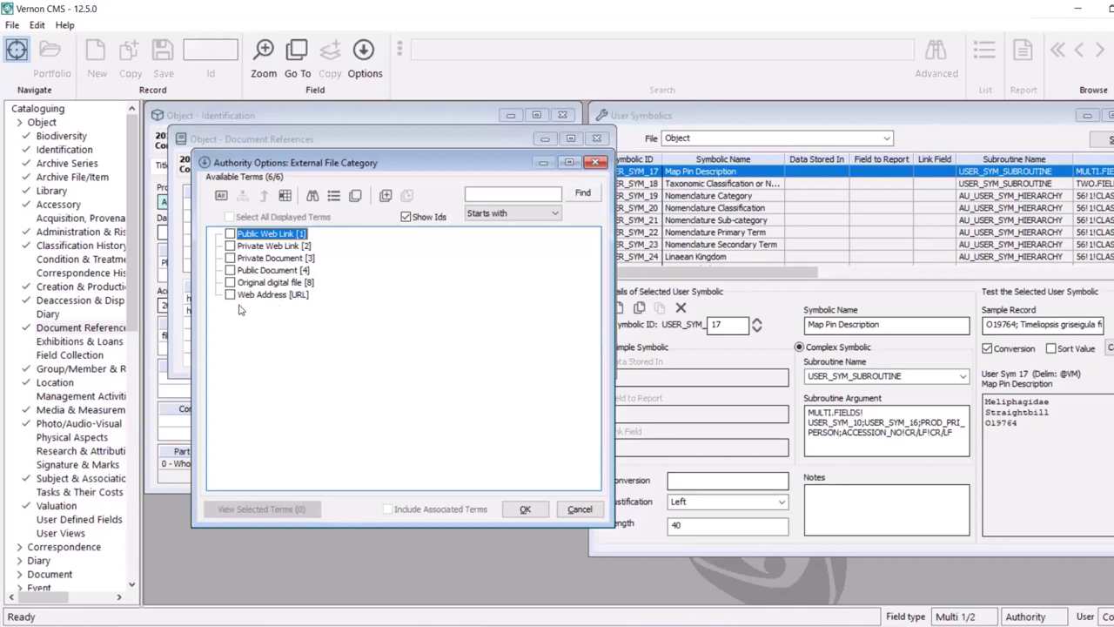
Cancel the Authority Options category list without changes.
click(575, 511)
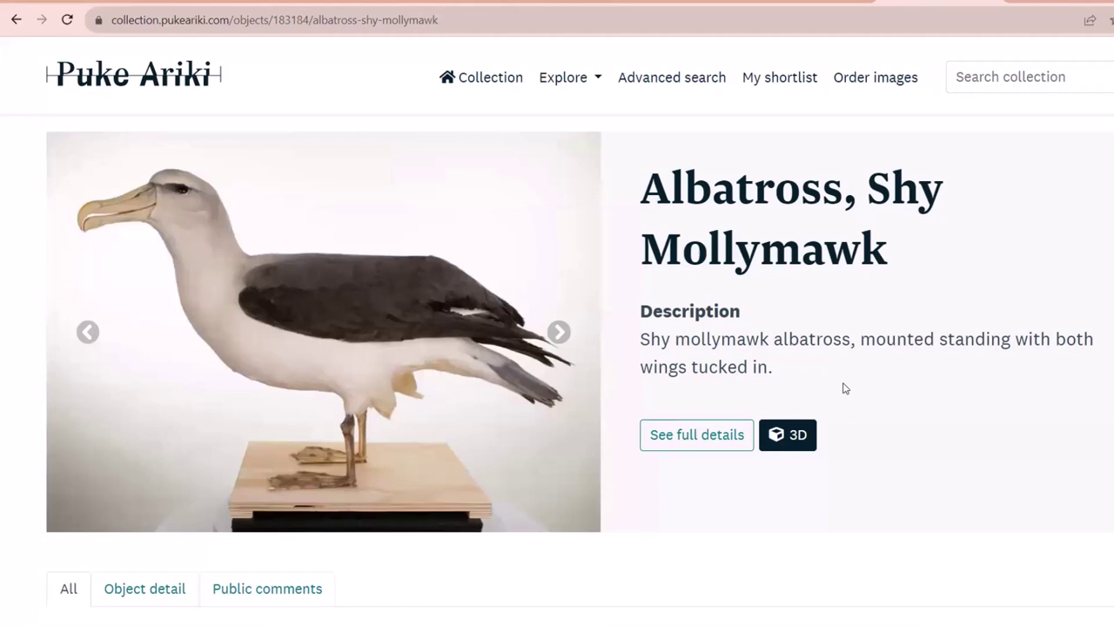
Jump to the albatross page's Sketchfab 3D model section.
click(793, 443)
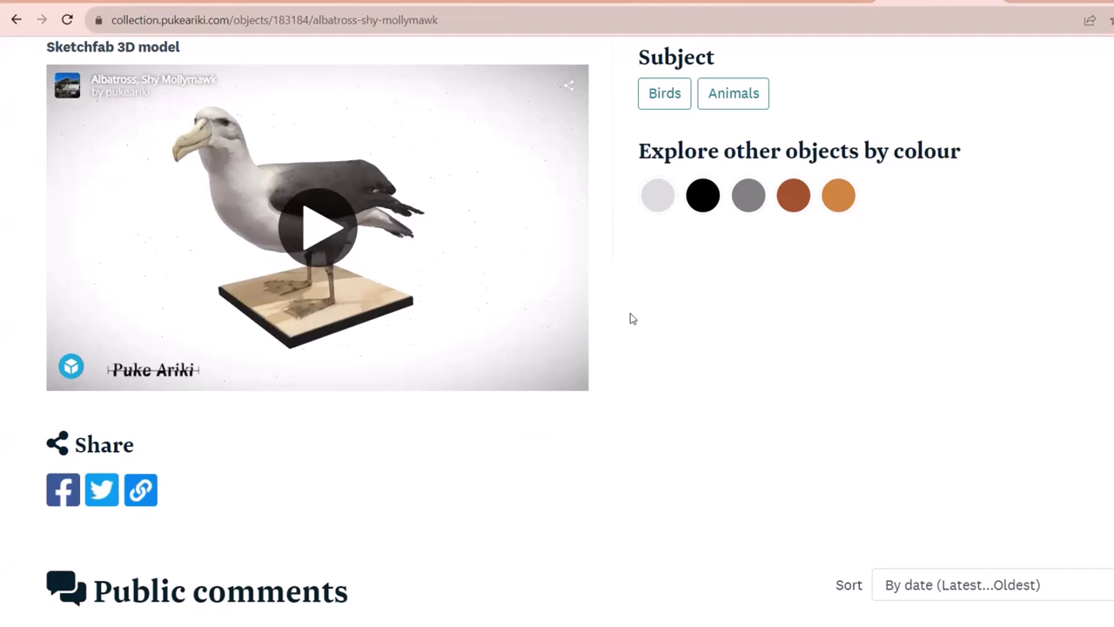
Load and rotate the albatross model, then read its Nasal Tubes annotation 3.
click(317, 226)
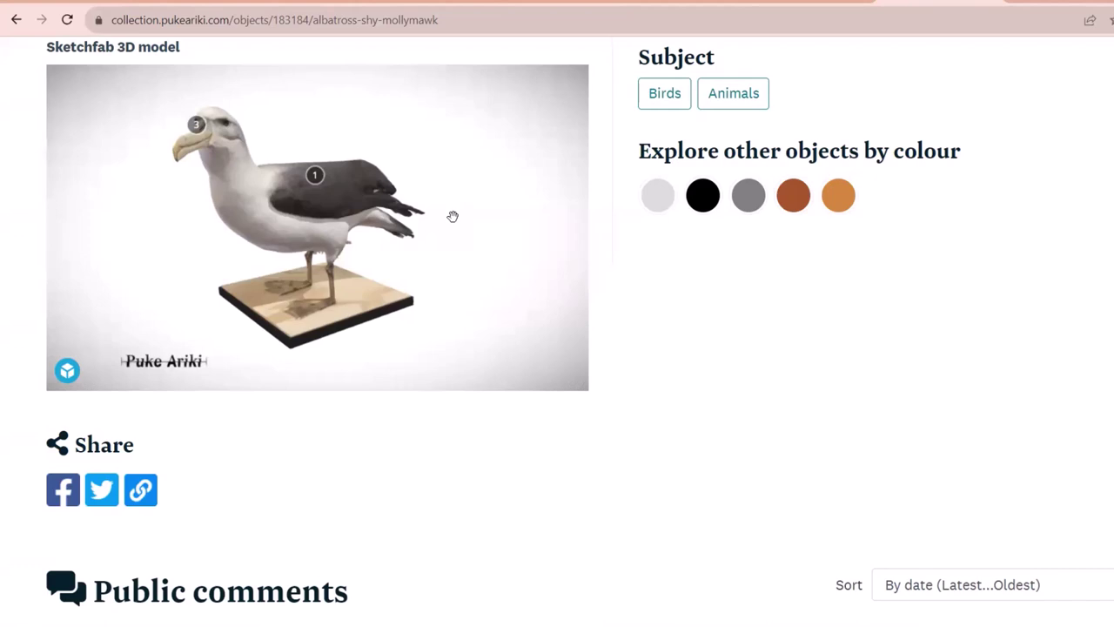
drag(453, 216, 332, 210)
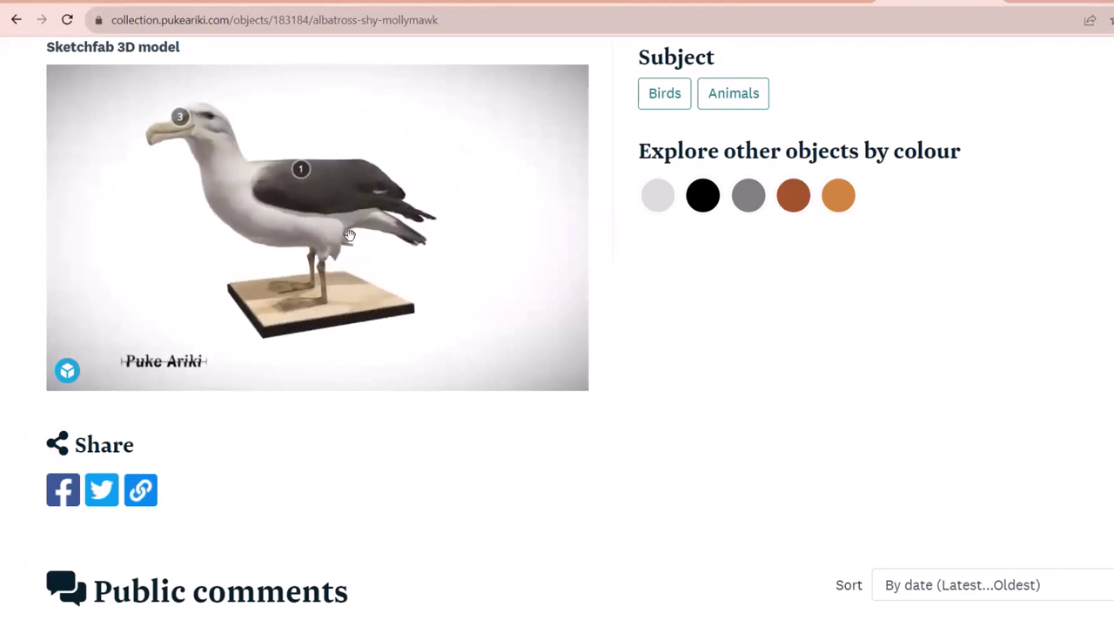
mouse_move(349, 238)
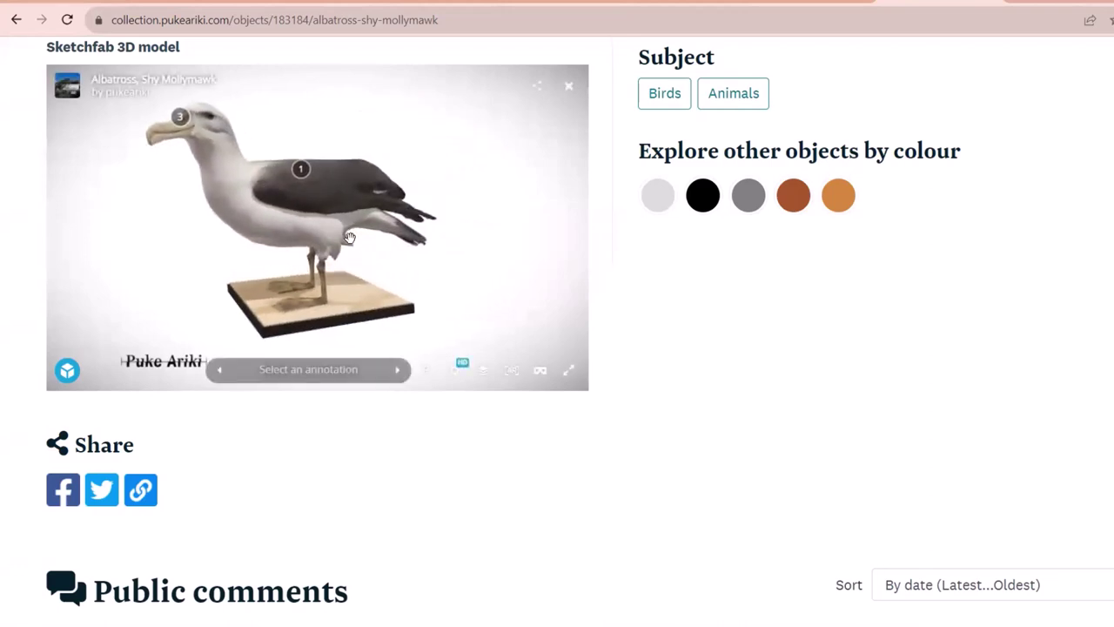
click(180, 117)
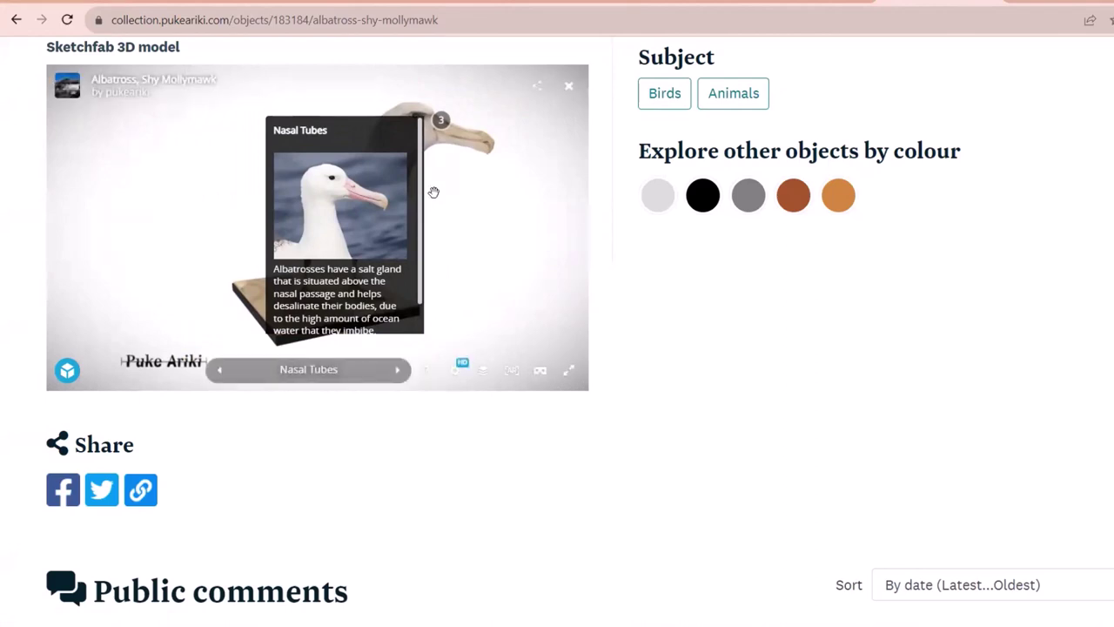
scroll(426, 223, down, 1)
scroll(426, 222, down, 1)
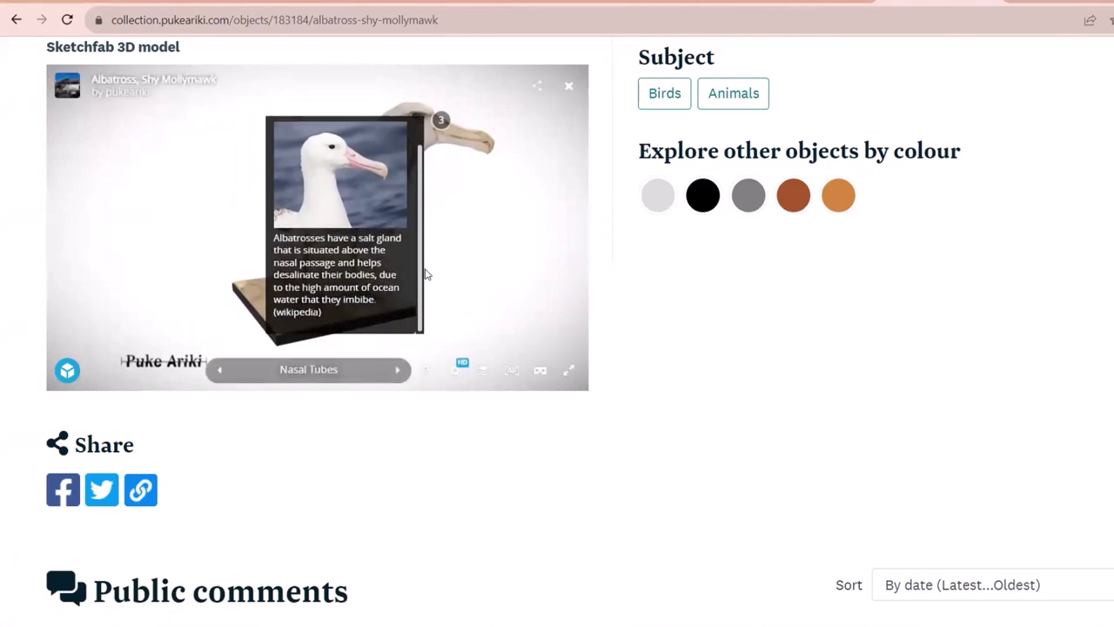